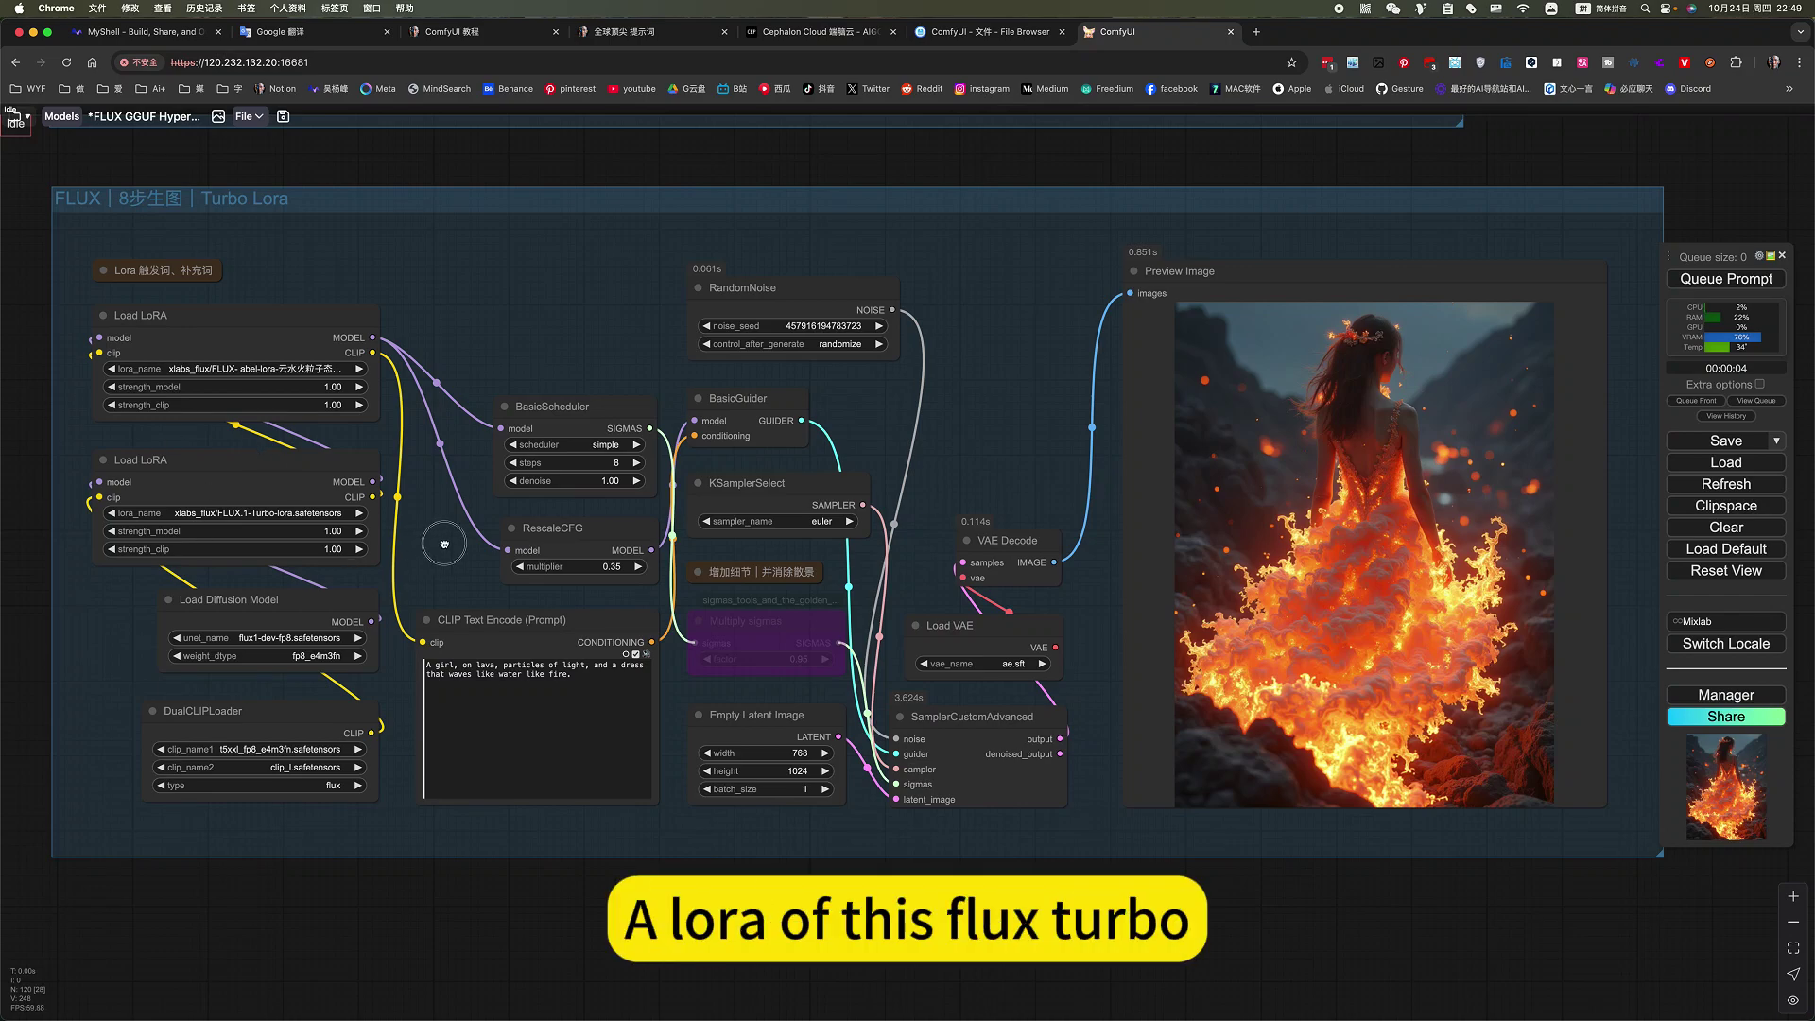
# Examine the FLUX Turbo Lora workflow, including the Turbo LoRA loader, the 8-step scheduler and the preview image
pyautogui.moveTo(497, 540); pyautogui.dragTo(793, 519)
pyautogui.scroll(3, 476, 459)
pyautogui.scroll(5, 520, 473)
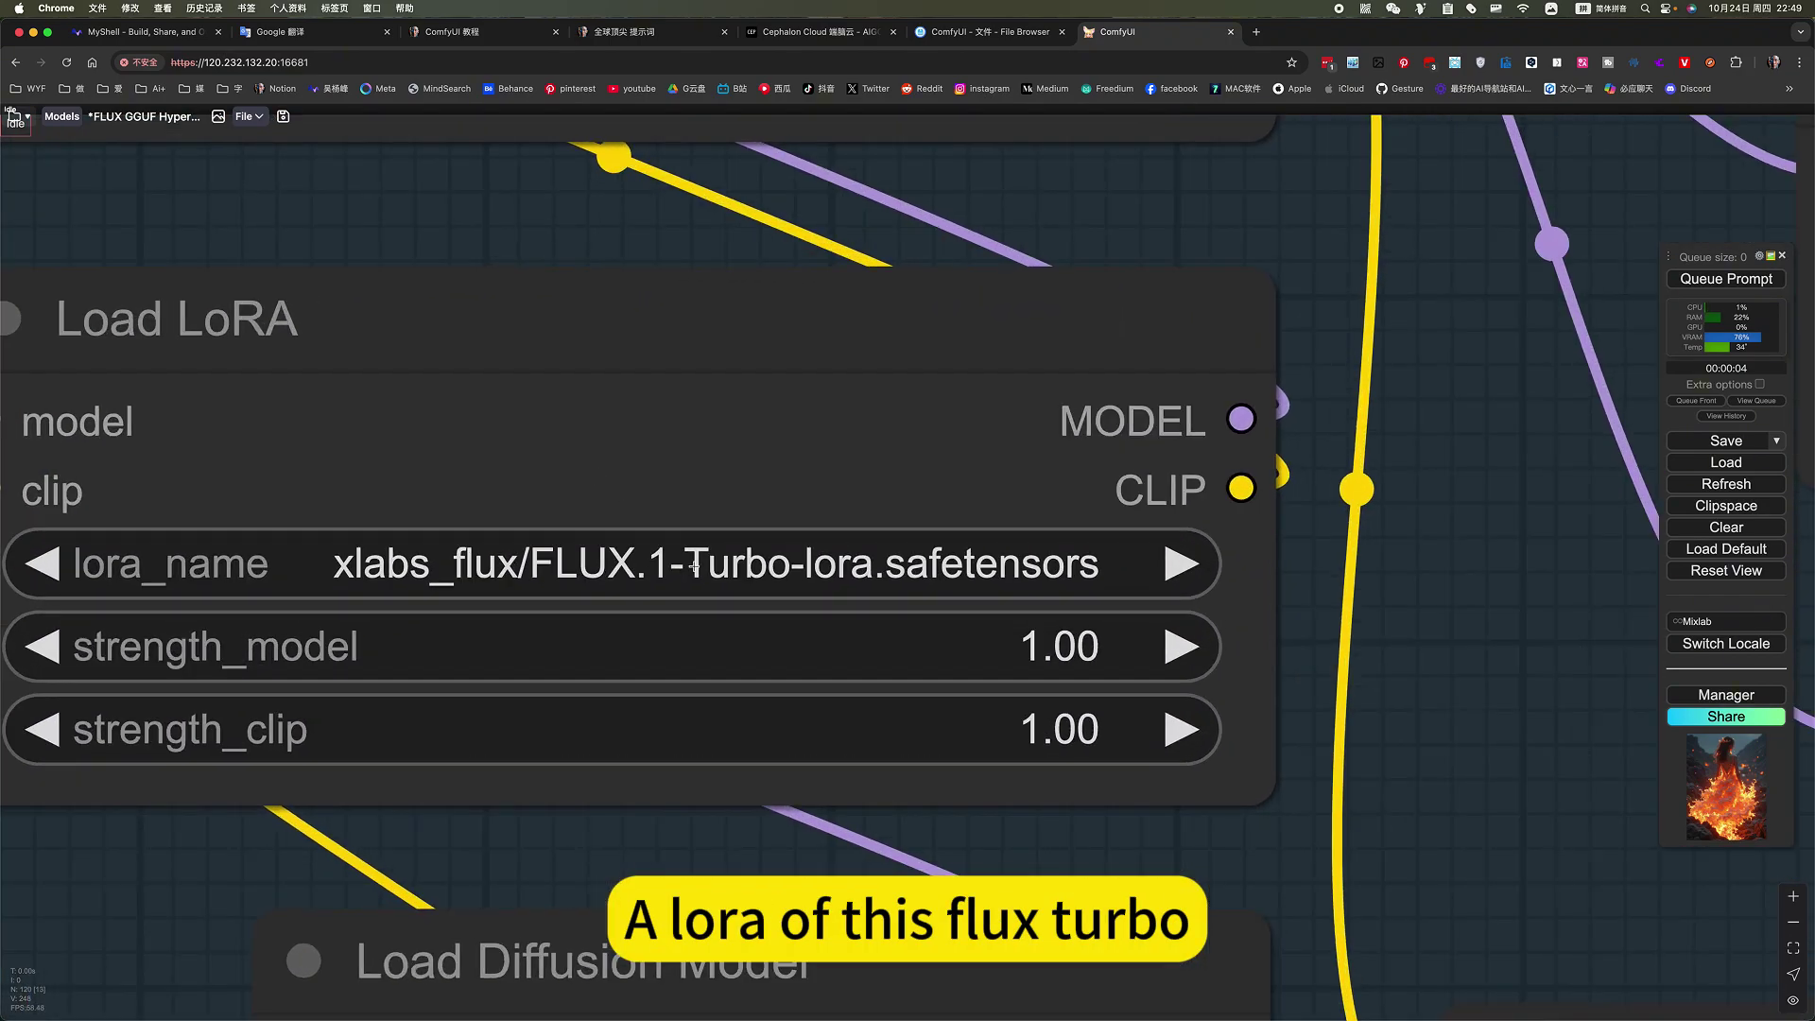
pyautogui.scroll(-8, 695, 567)
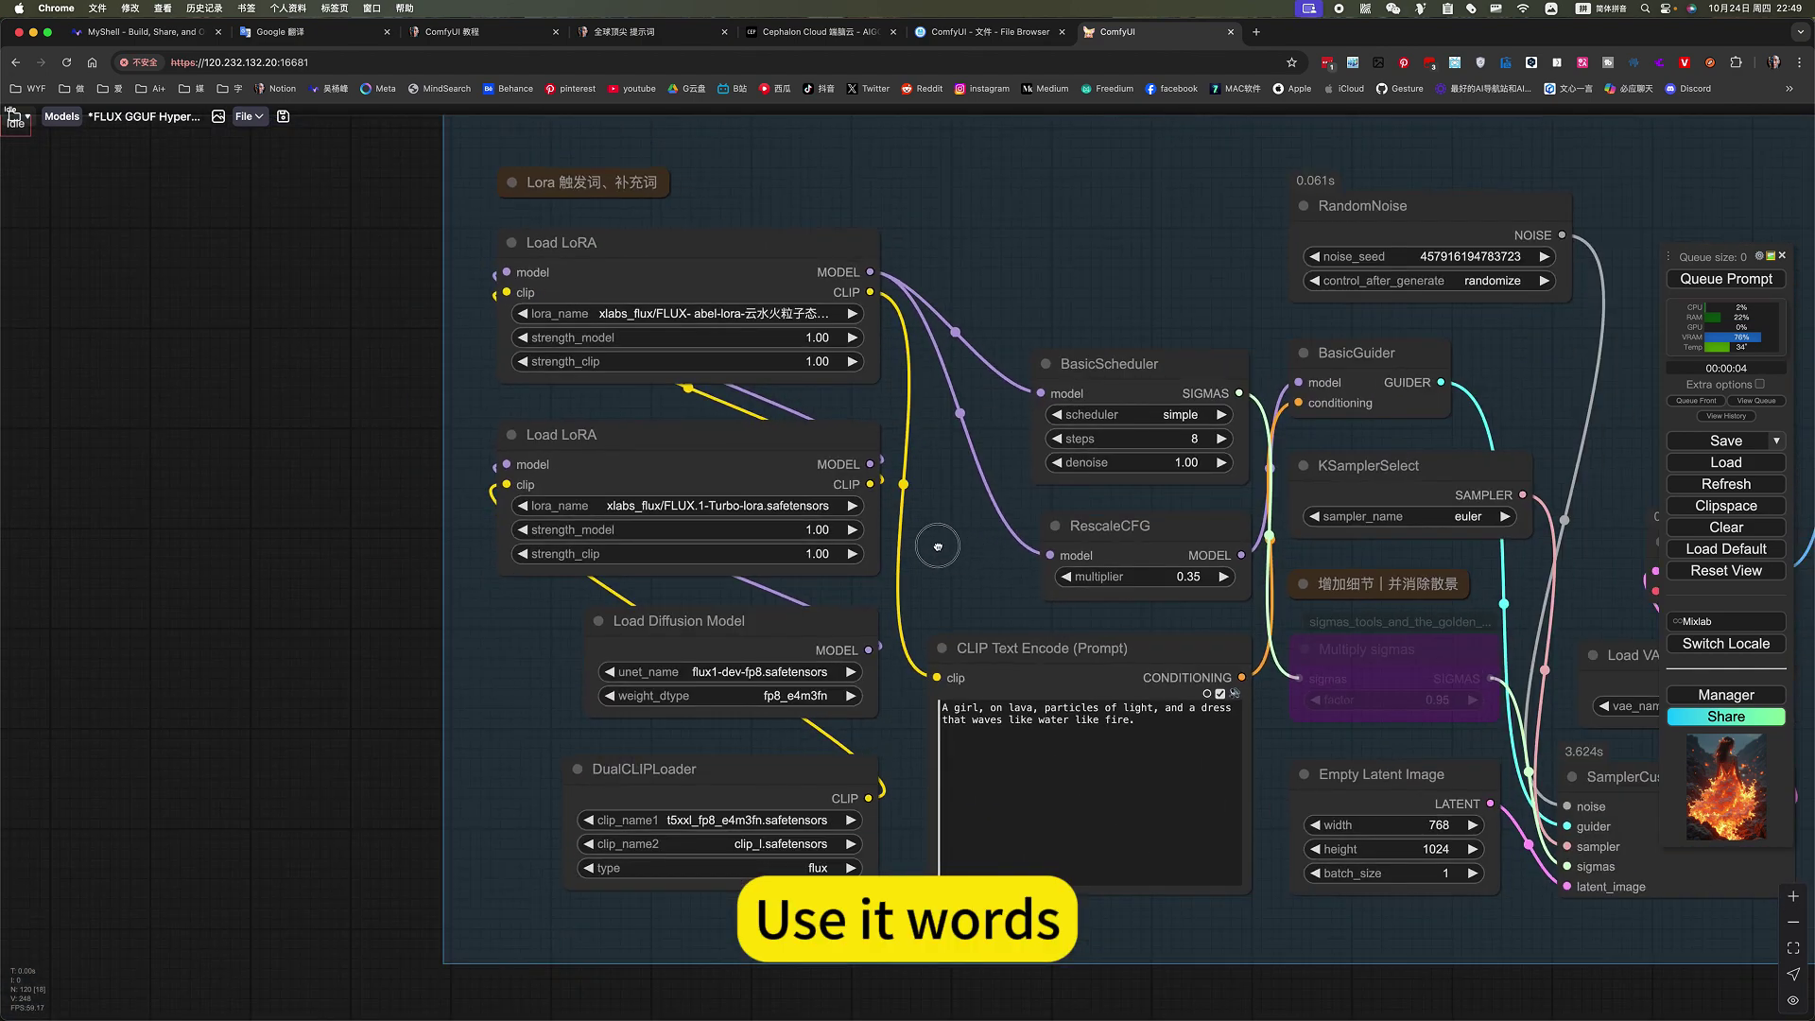
pyautogui.moveTo(893, 533); pyautogui.dragTo(689, 485)
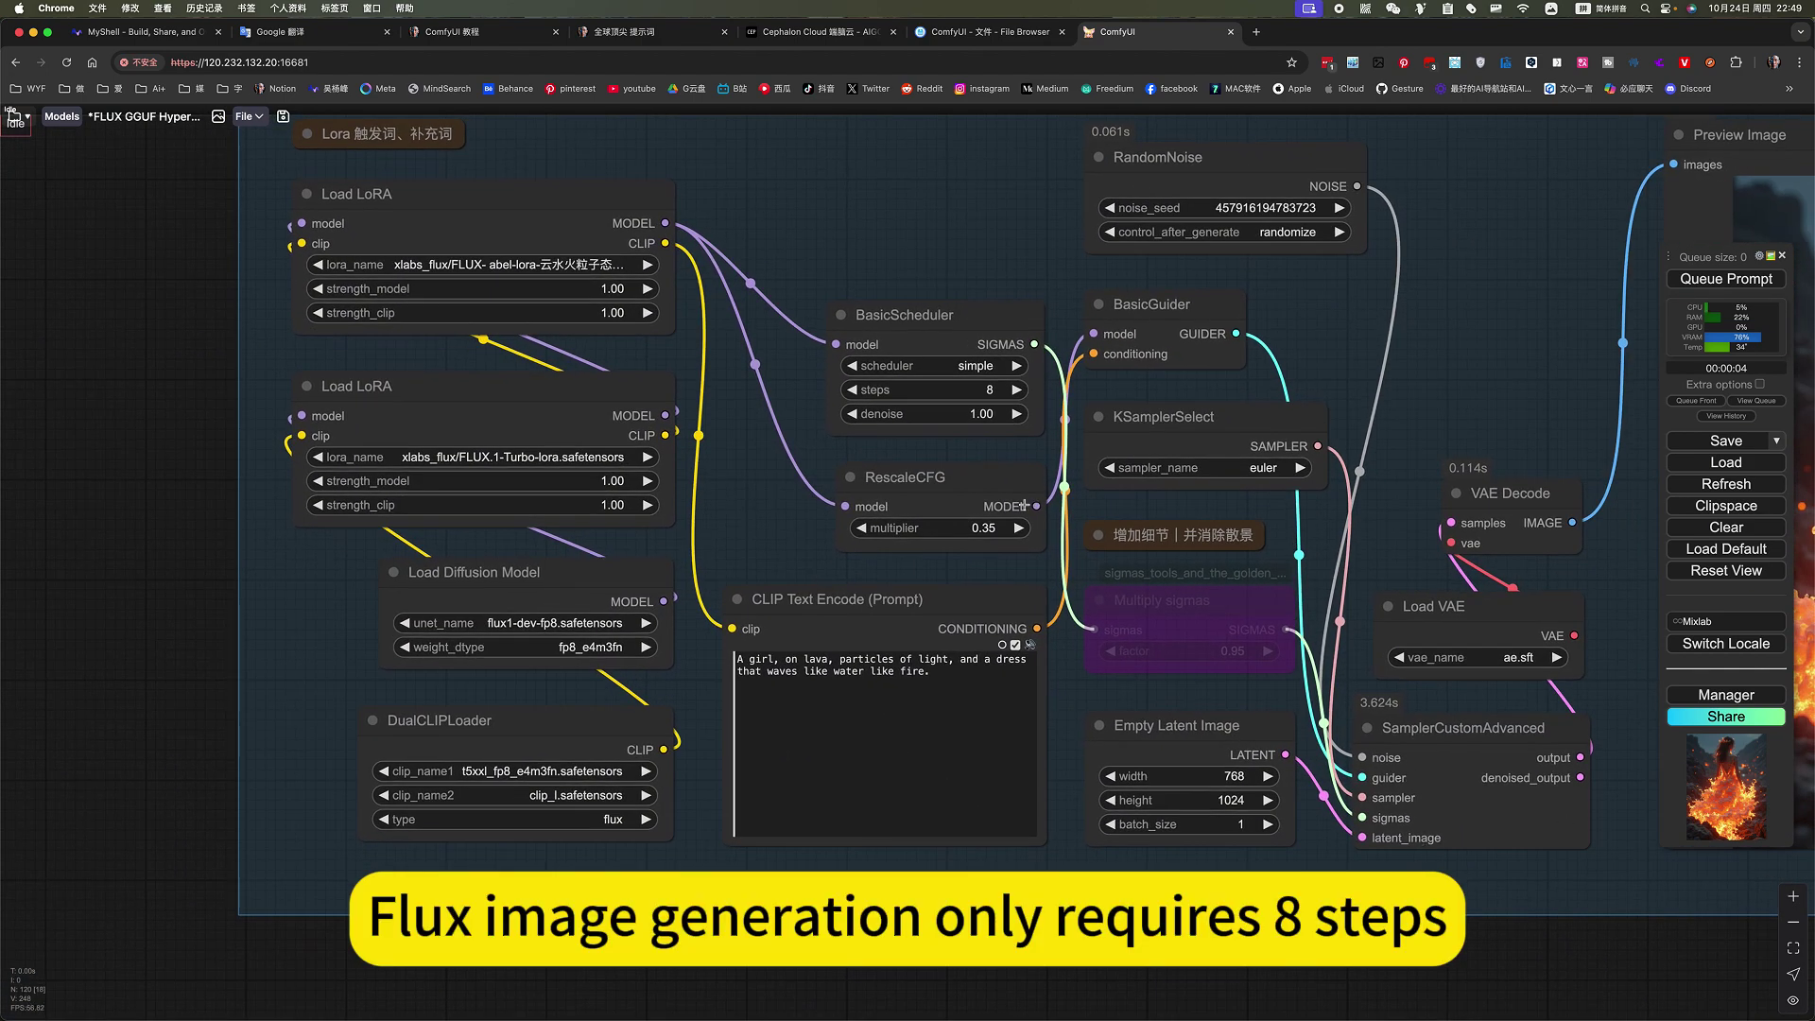
pyautogui.scroll(-5, 1168, 588)
pyautogui.moveTo(1377, 478); pyautogui.dragTo(1105, 488)
pyautogui.scroll(3, 1105, 488)
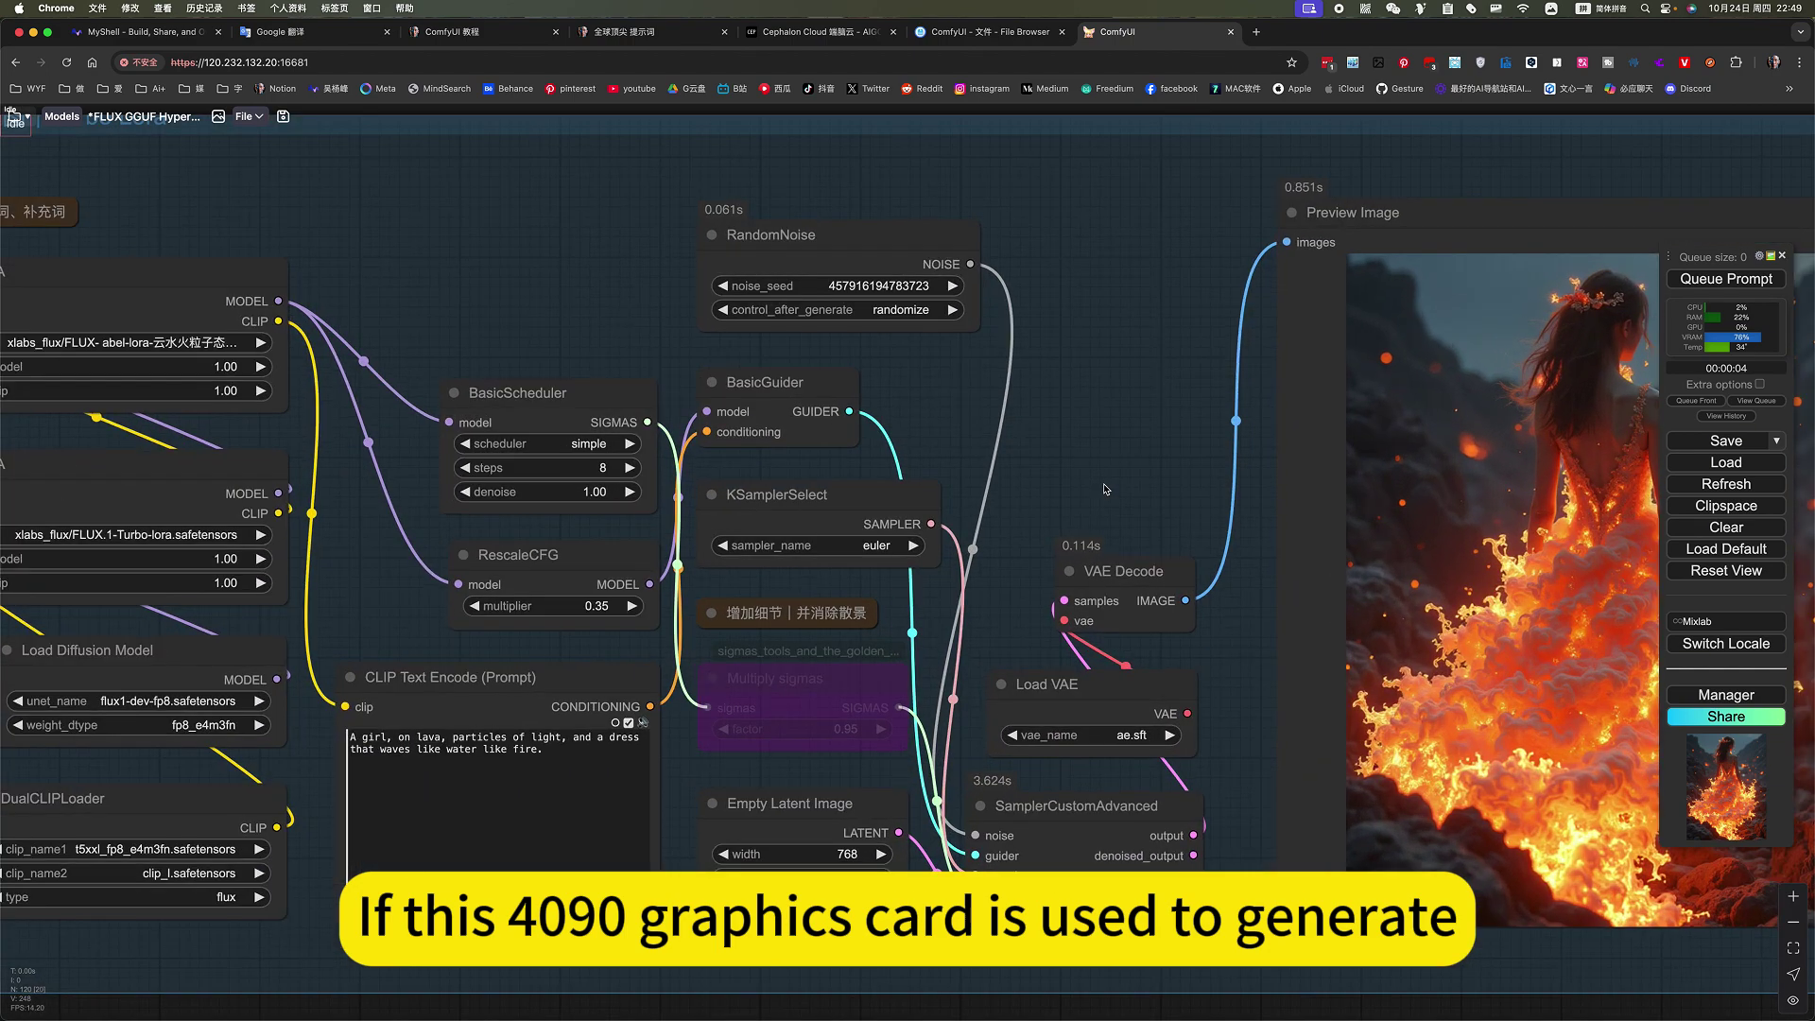
pyautogui.scroll(-2, 1105, 489)
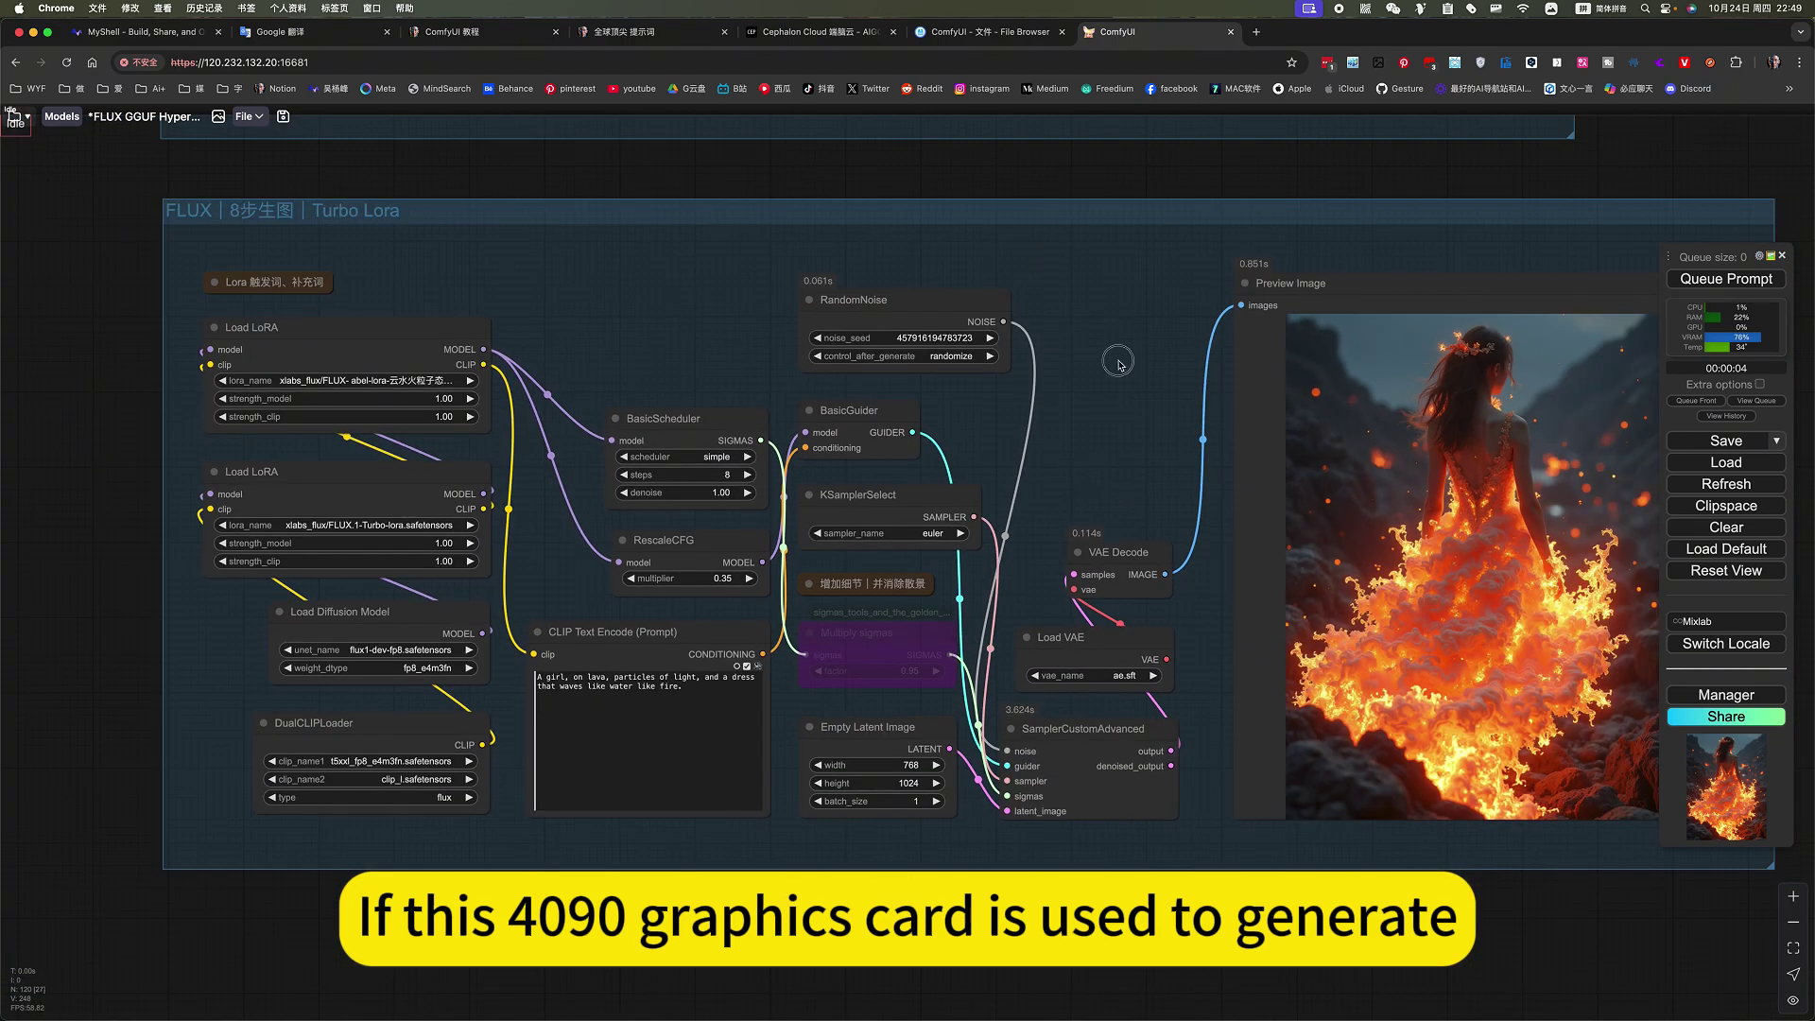
# Generate a new image with the Turbo Lora workflow and inspect the result's detail up close
pyautogui.moveTo(1099, 351); pyautogui.dragTo(1040, 326)
pyautogui.click(1742, 280)
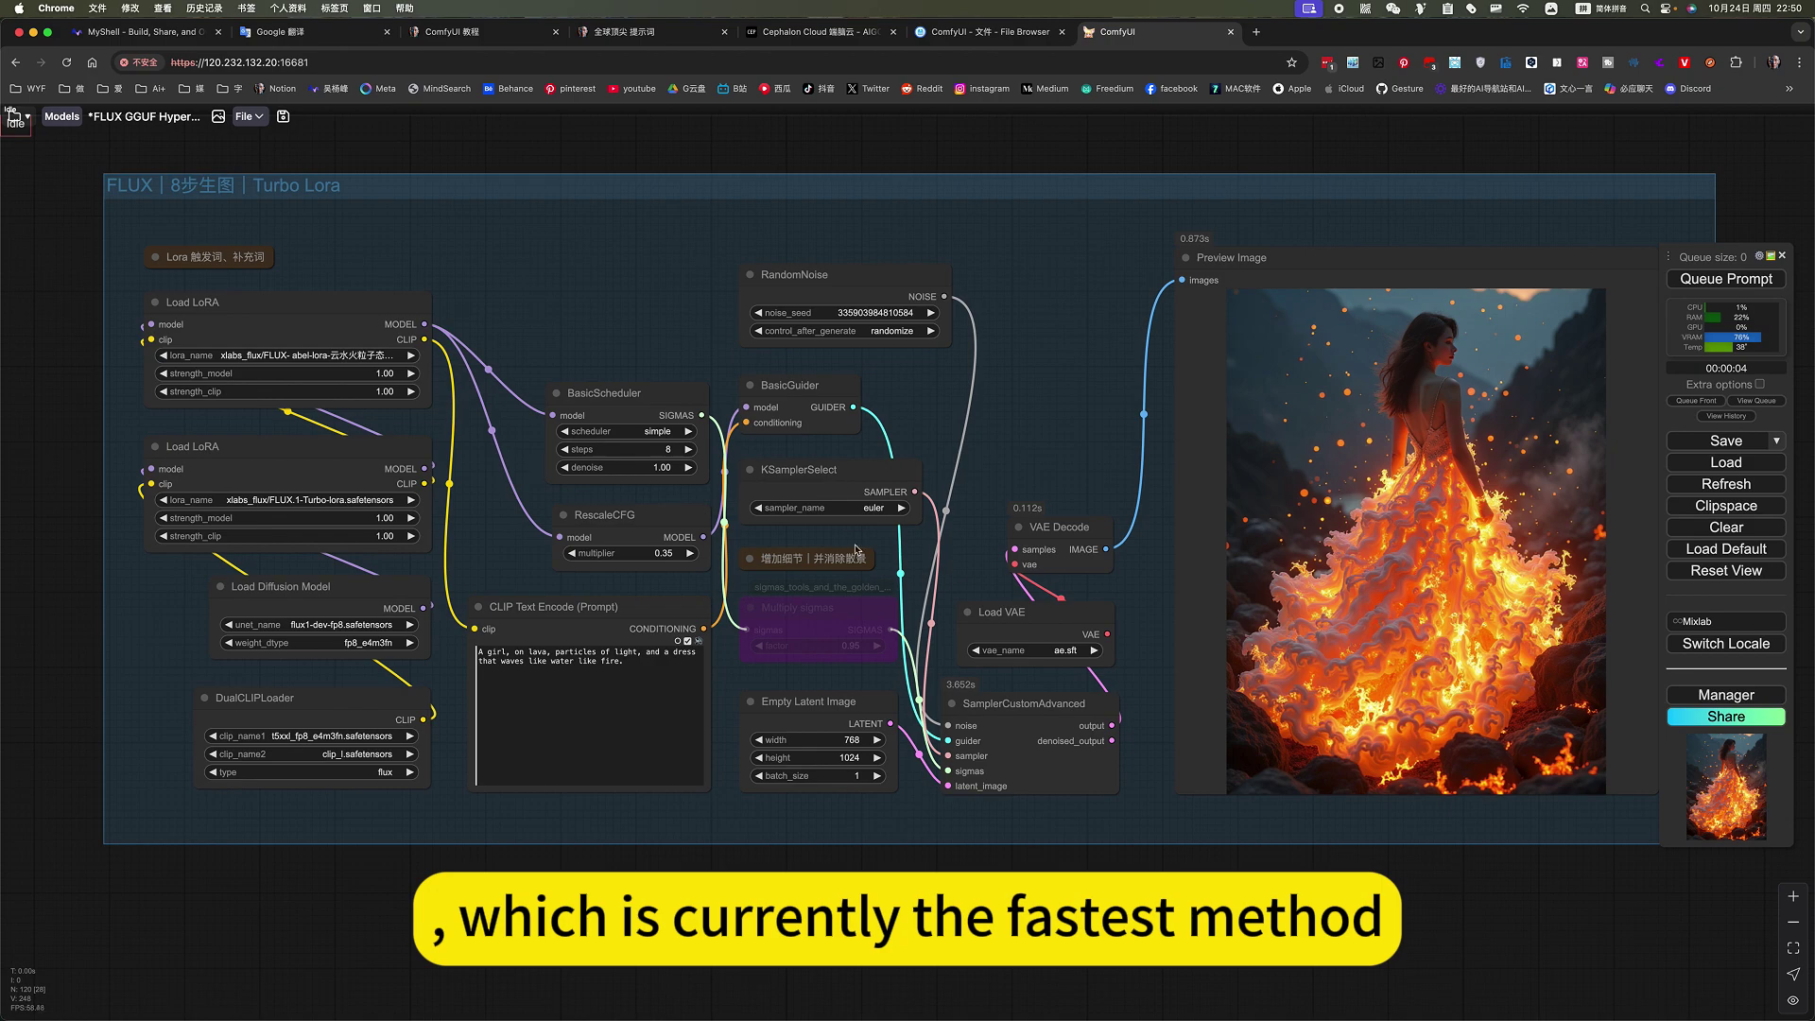
pyautogui.moveTo(979, 862); pyautogui.dragTo(921, 873)
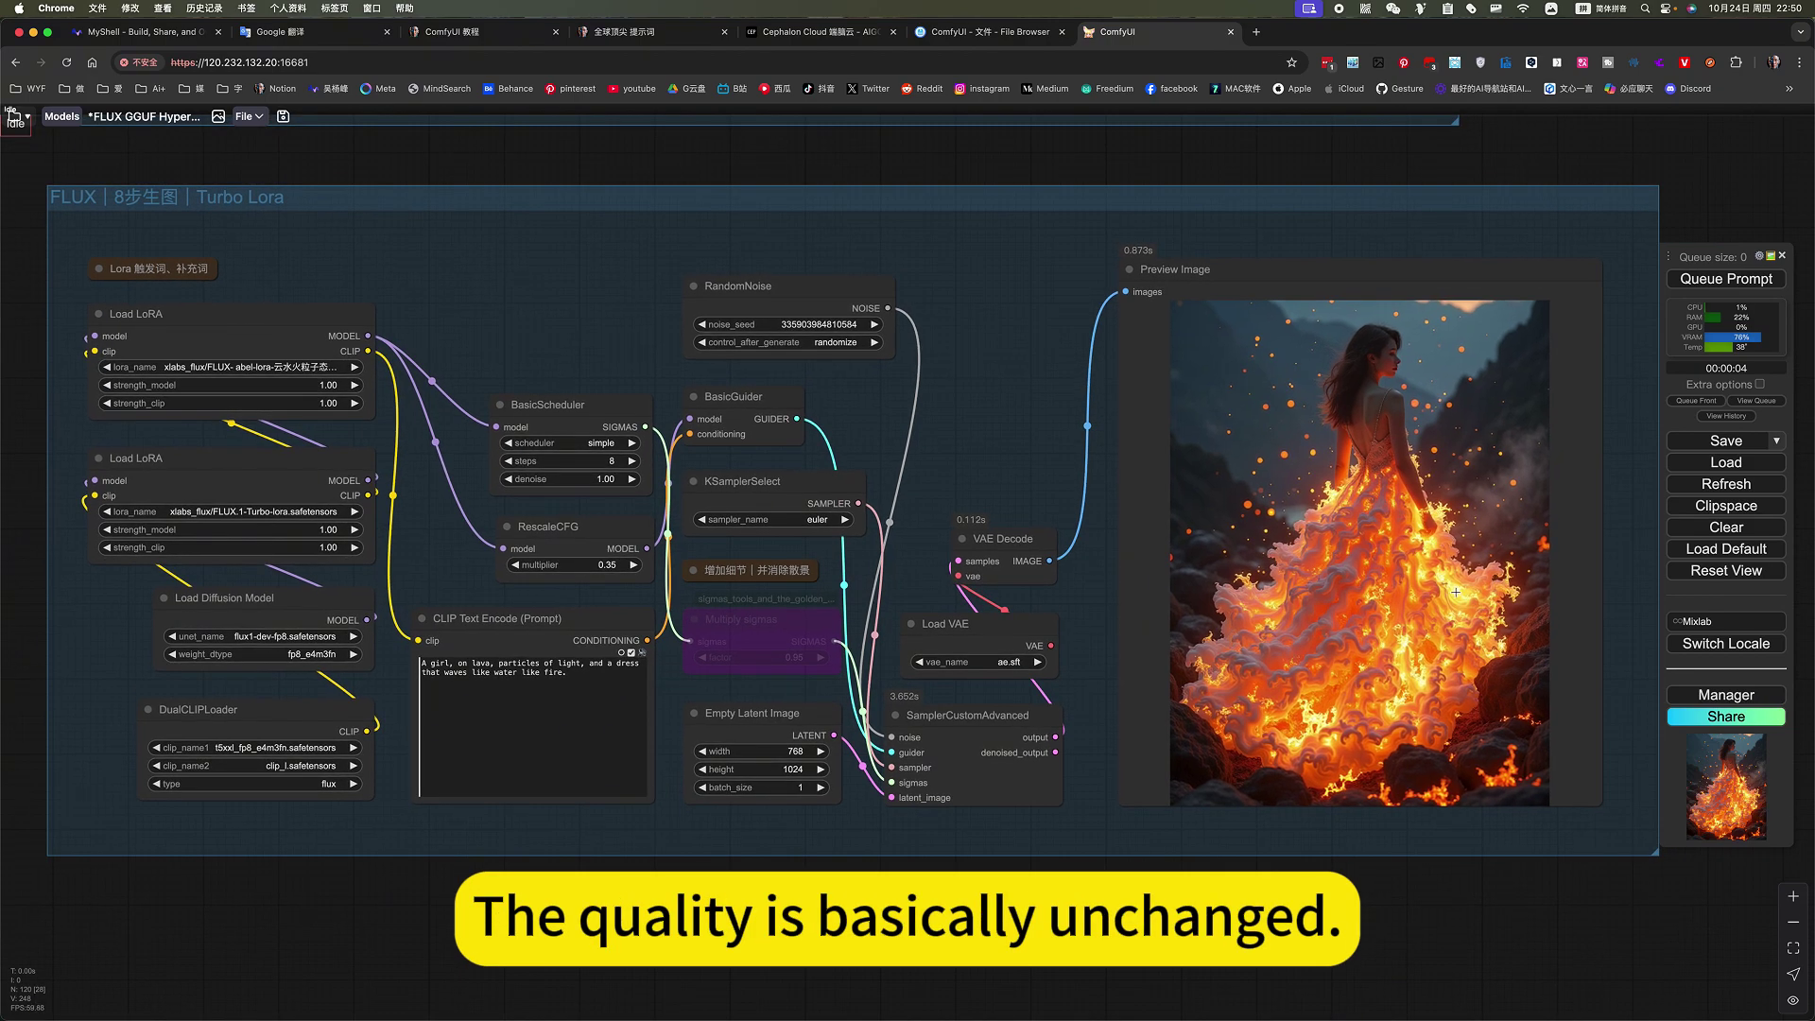
pyautogui.scroll(3, 1455, 590)
pyautogui.scroll(6, 1455, 591)
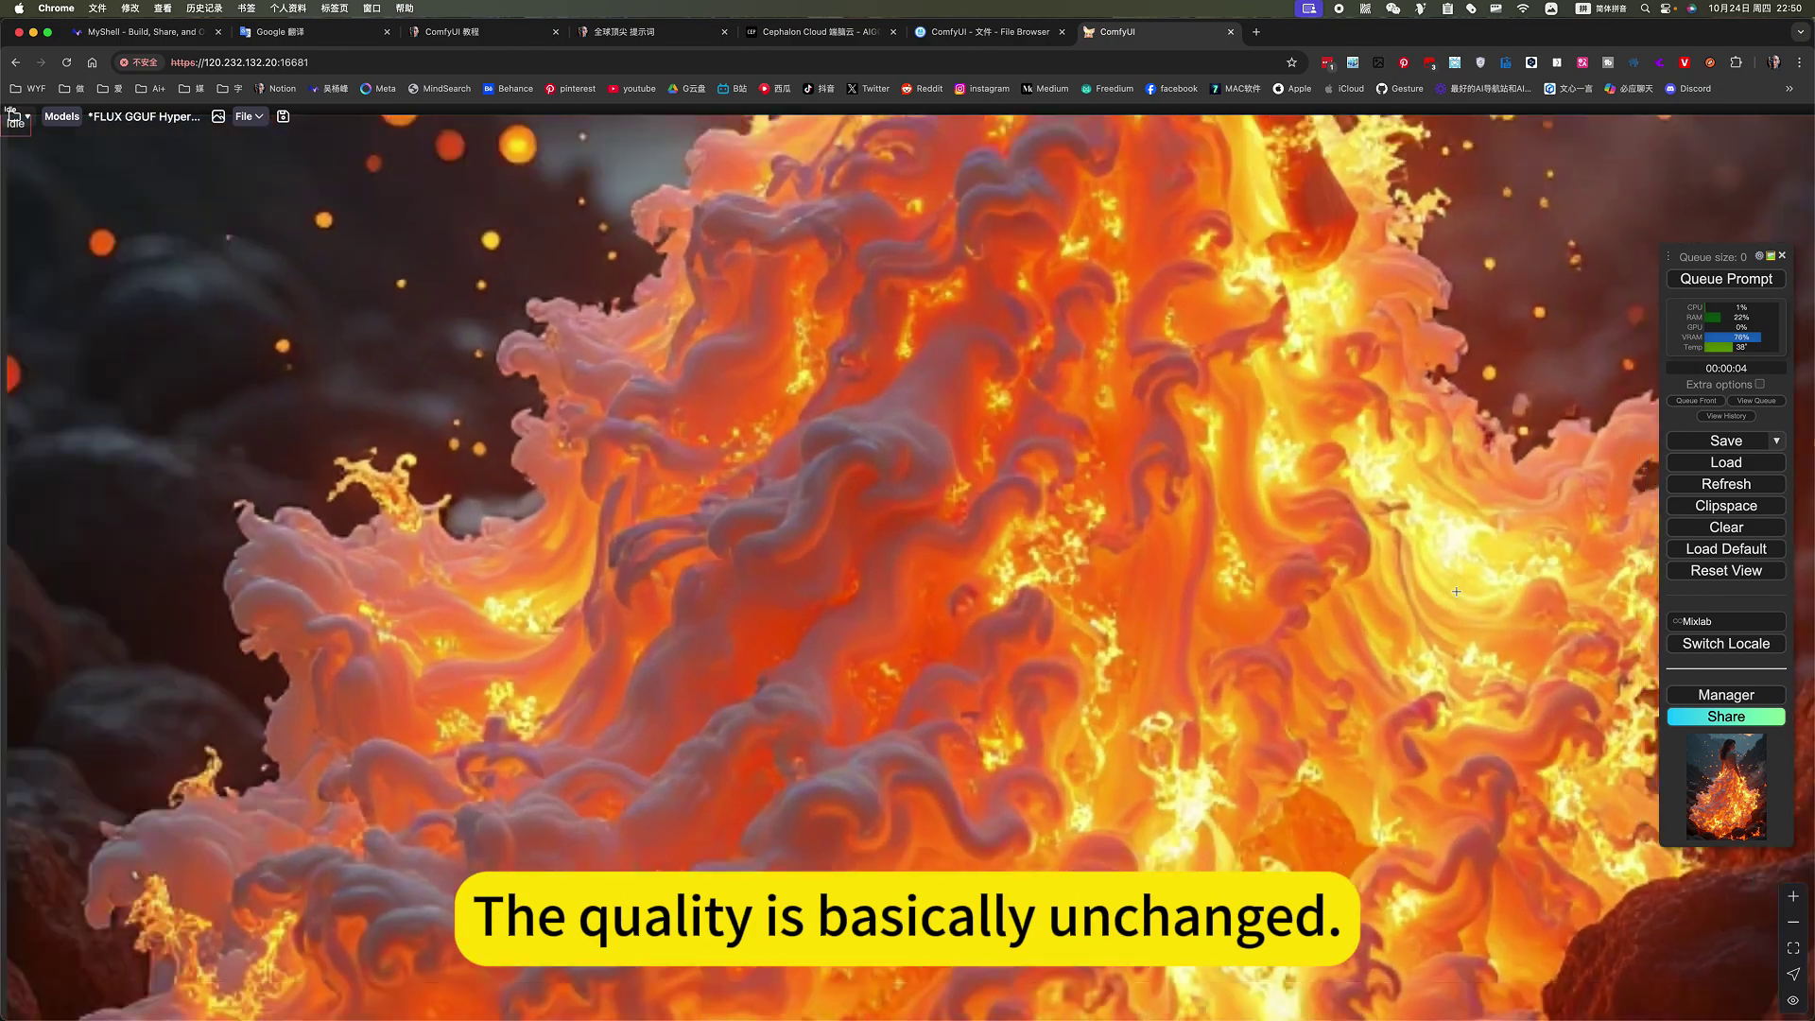
pyautogui.scroll(-3, 1456, 591)
pyautogui.scroll(-10, 1456, 590)
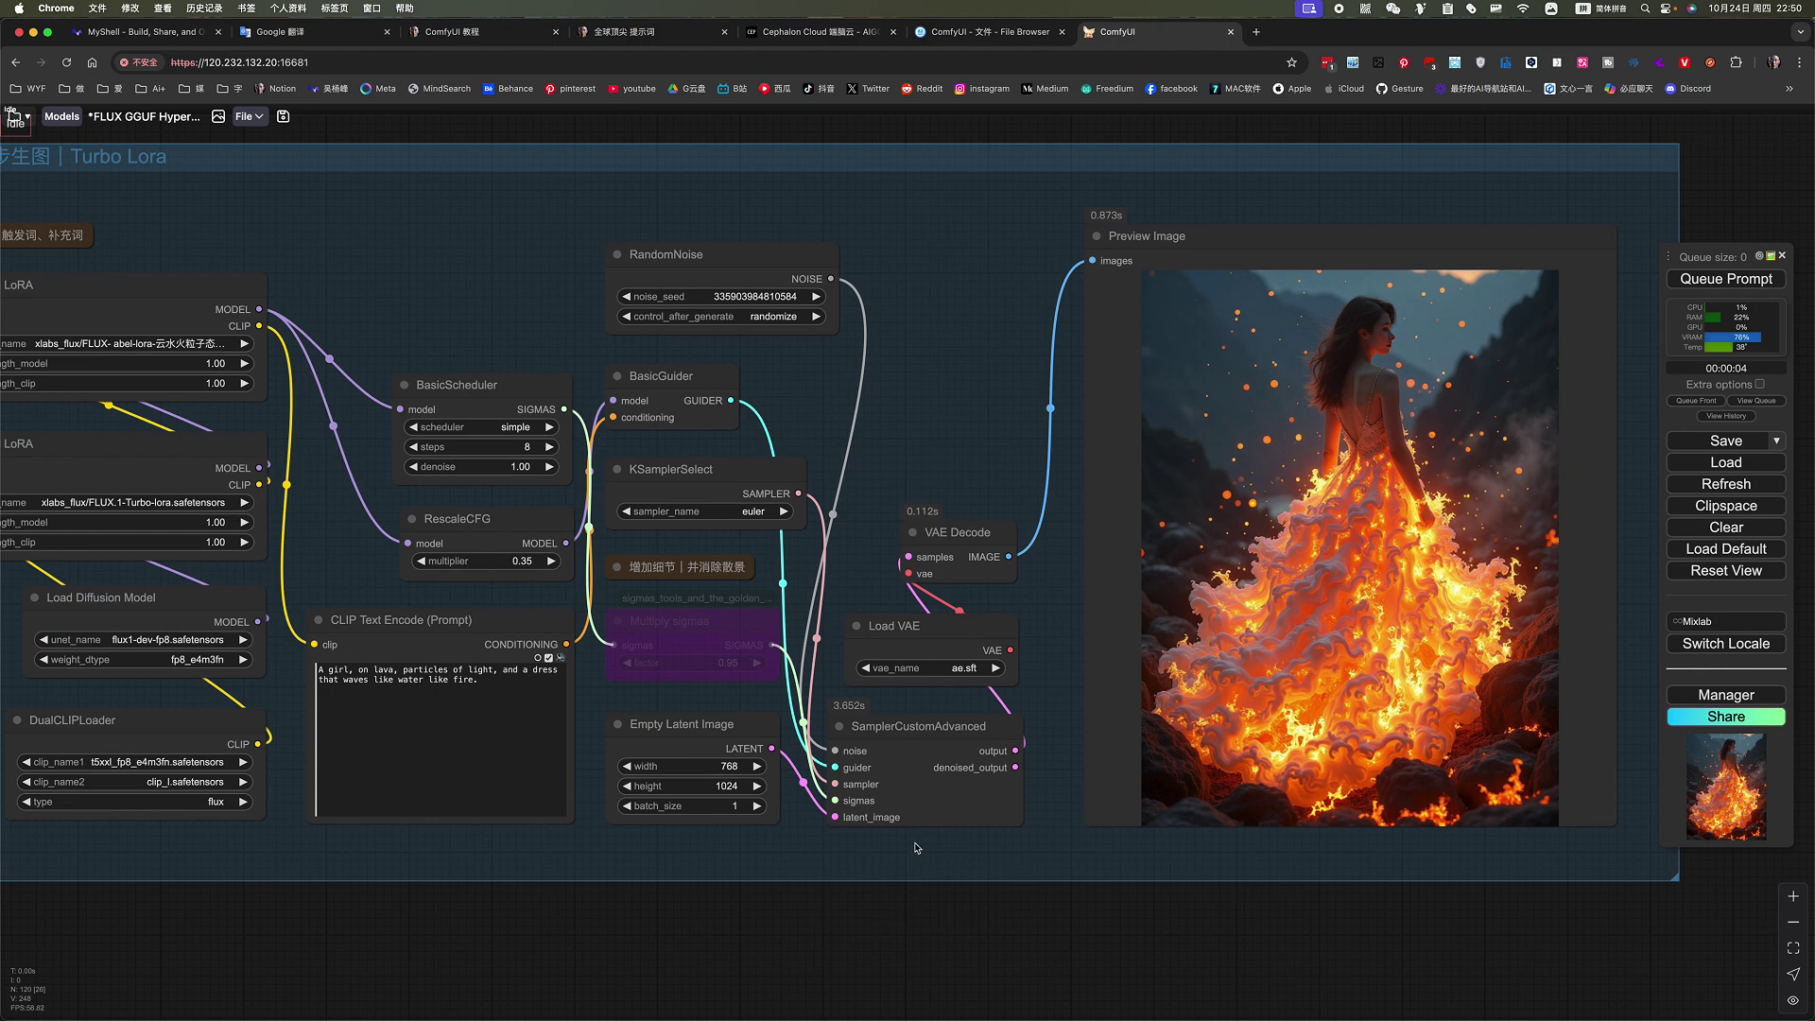
# Remove the bypass from the Multiply sigmas node to reactivate it
pyautogui.scroll(10, 921, 605)
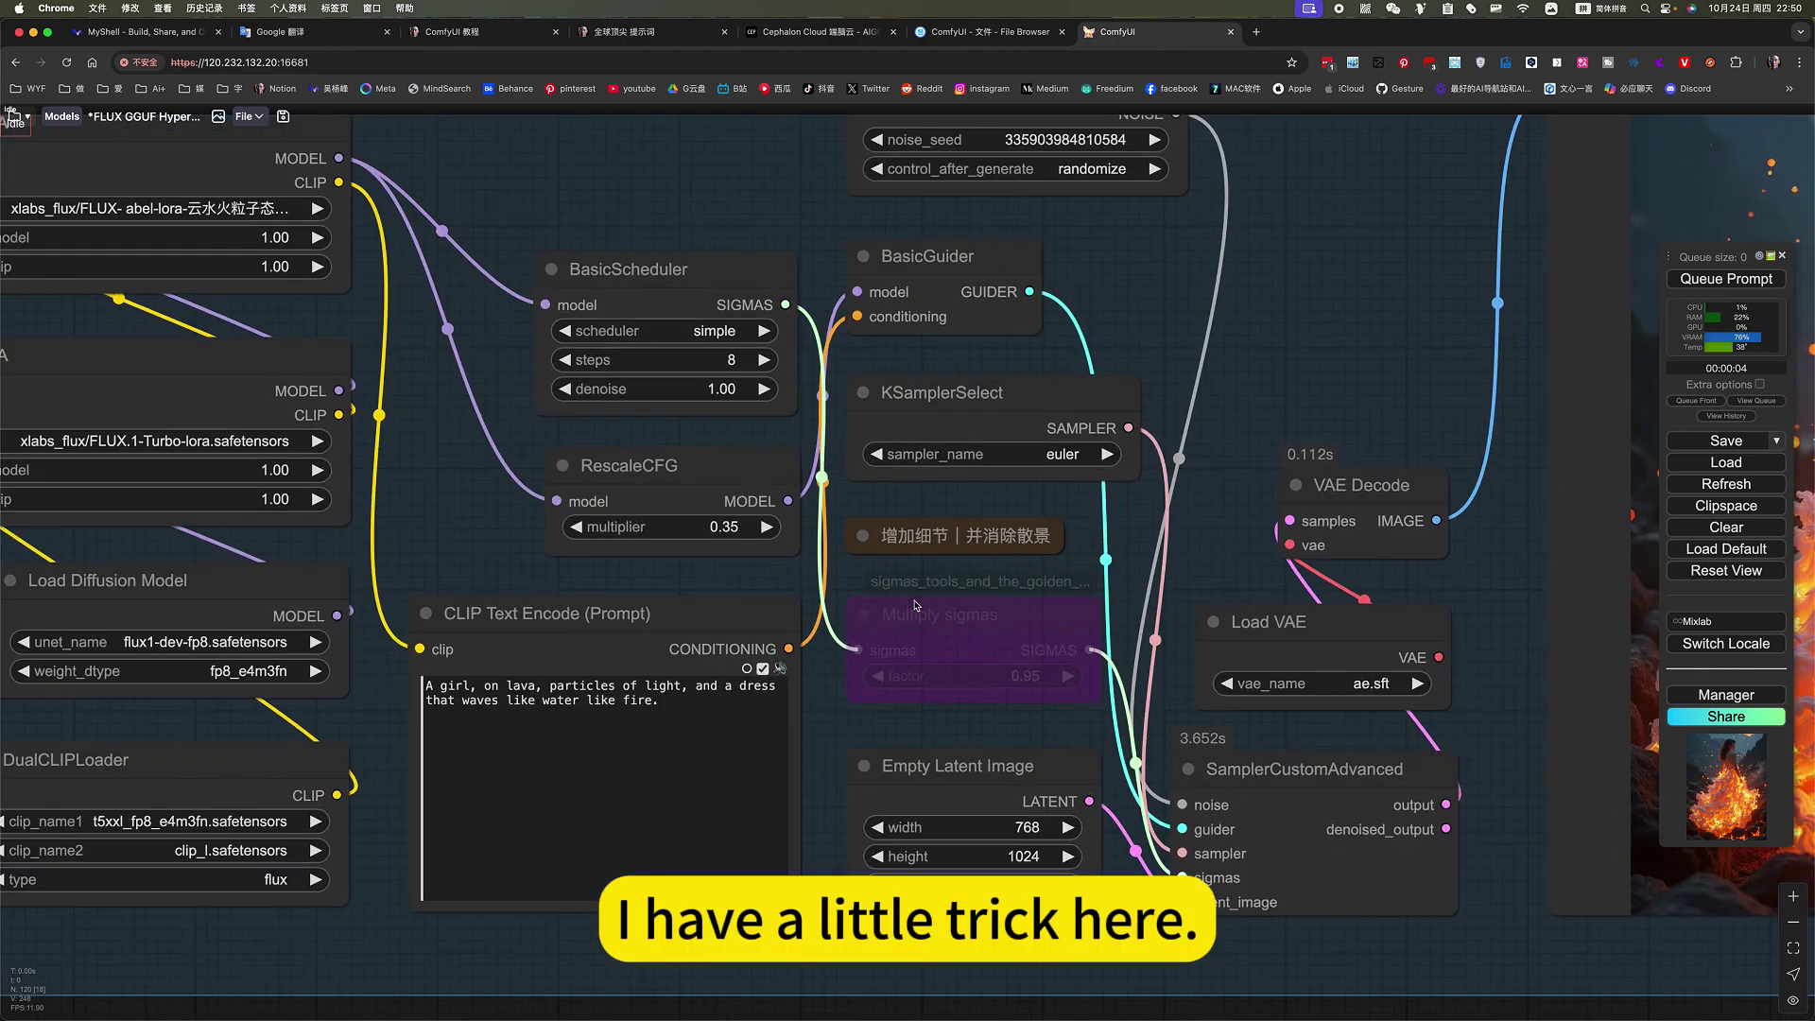
pyautogui.scroll(3, 921, 606)
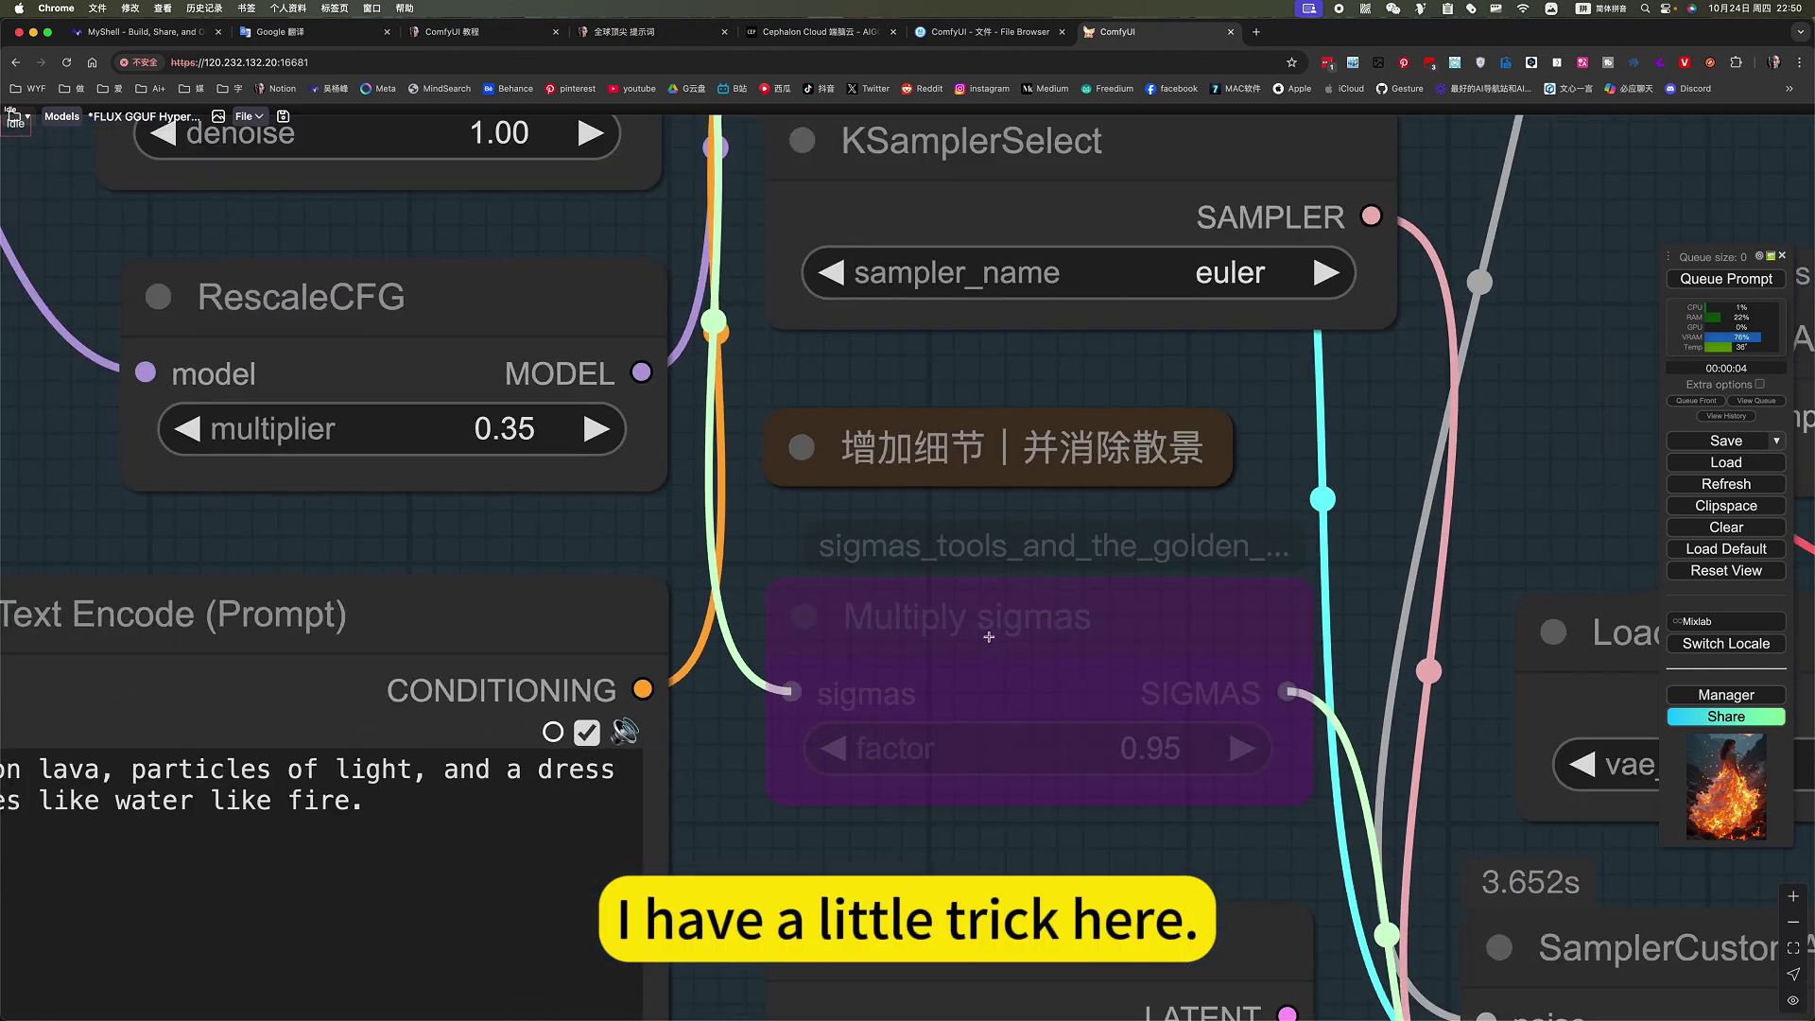
pyautogui.click(1049, 630)
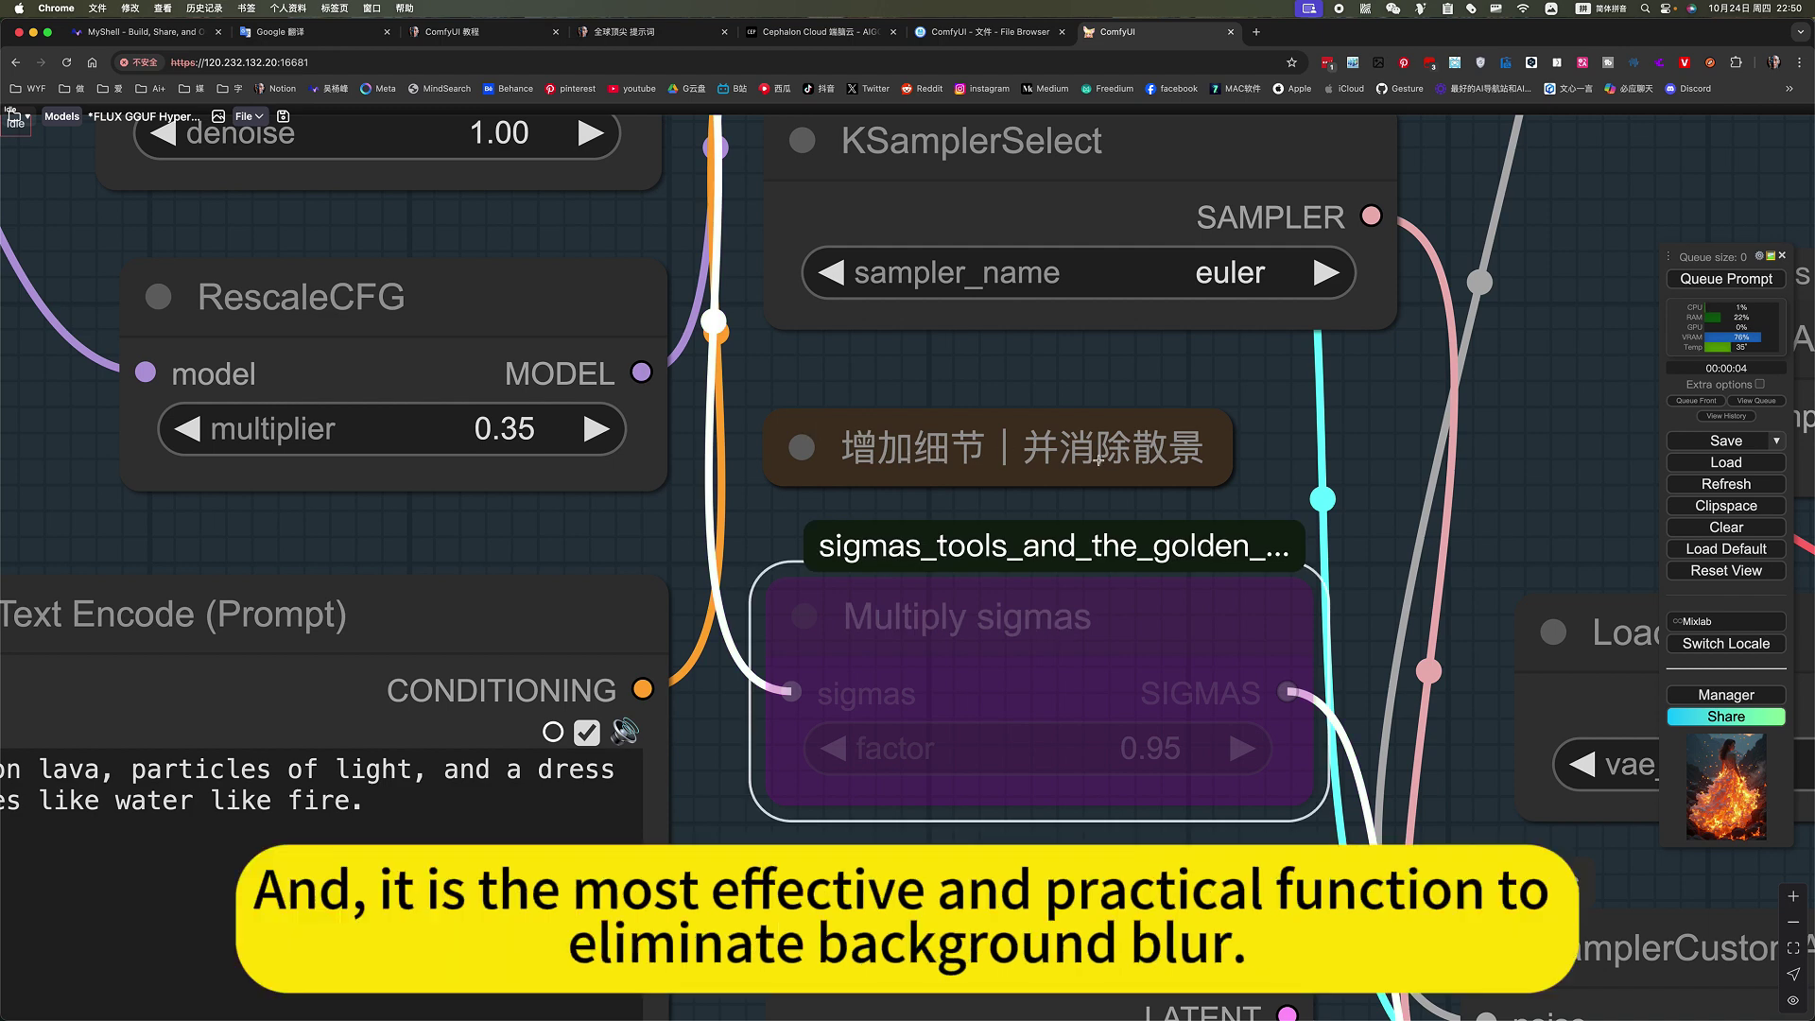
pyautogui.scroll(-5, 1083, 634)
pyautogui.scroll(1, 1097, 632)
pyautogui.rightClick(1096, 632)
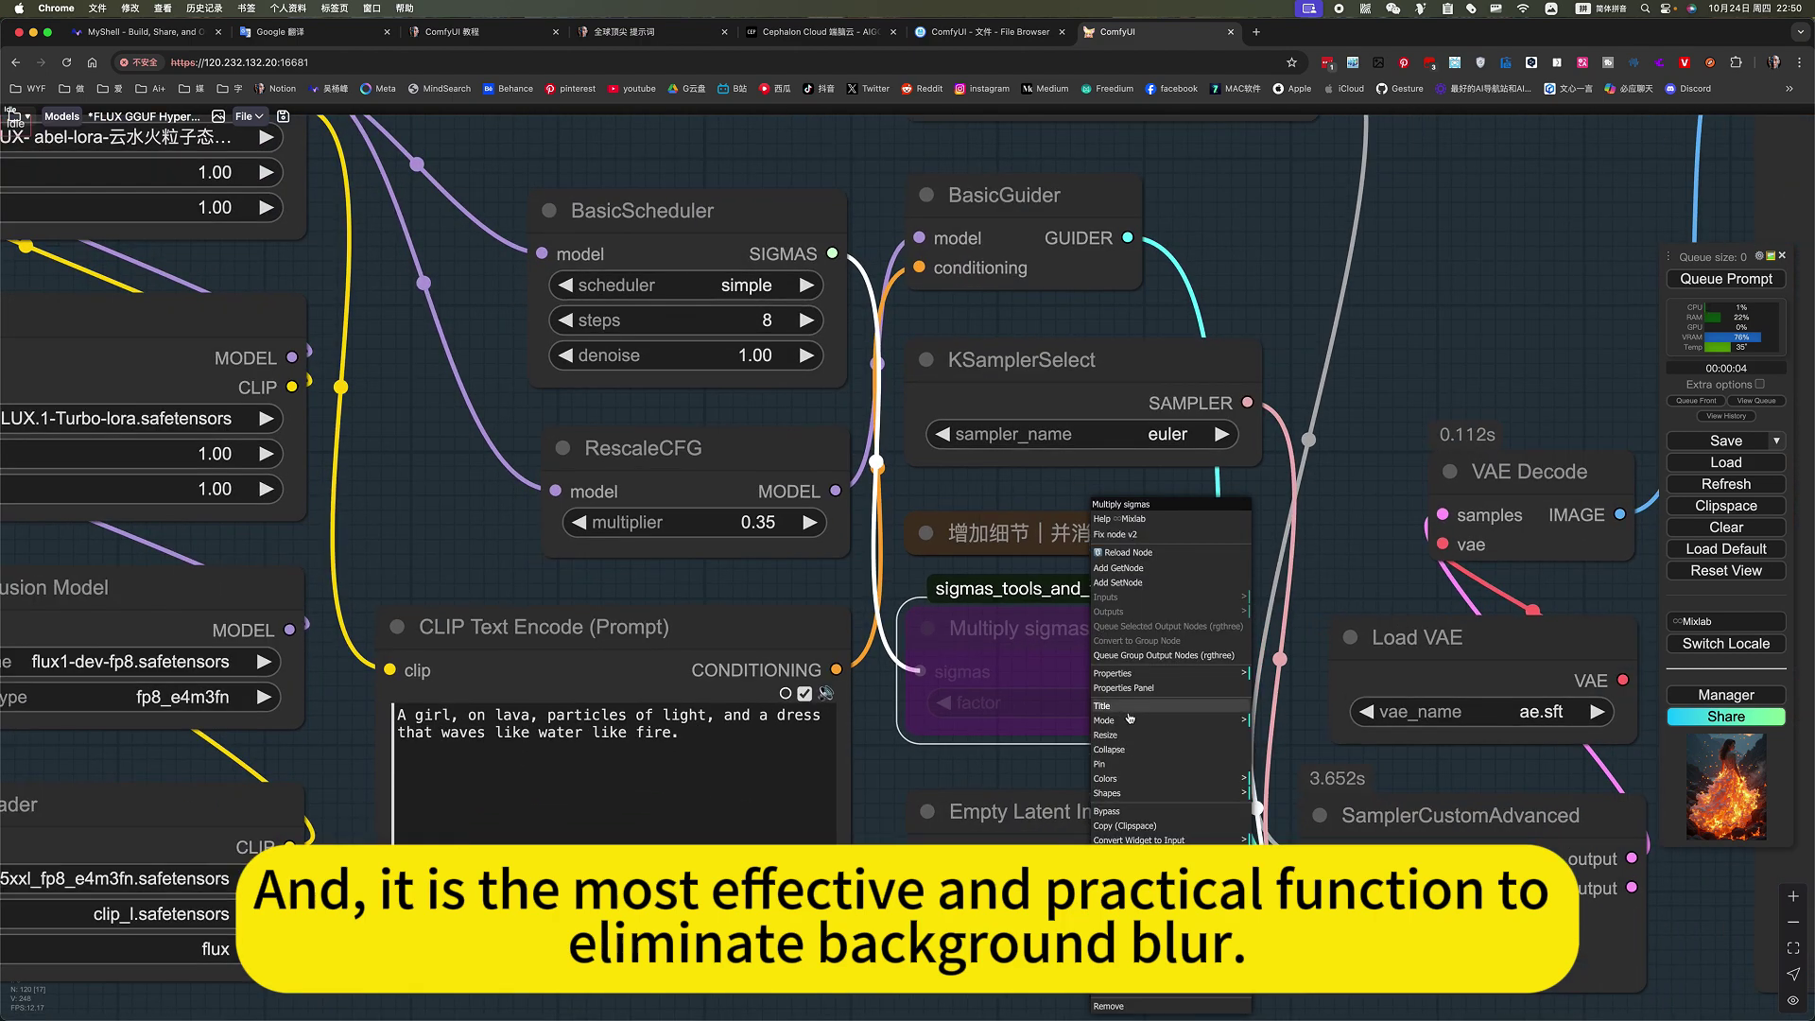
pyautogui.click(1122, 812)
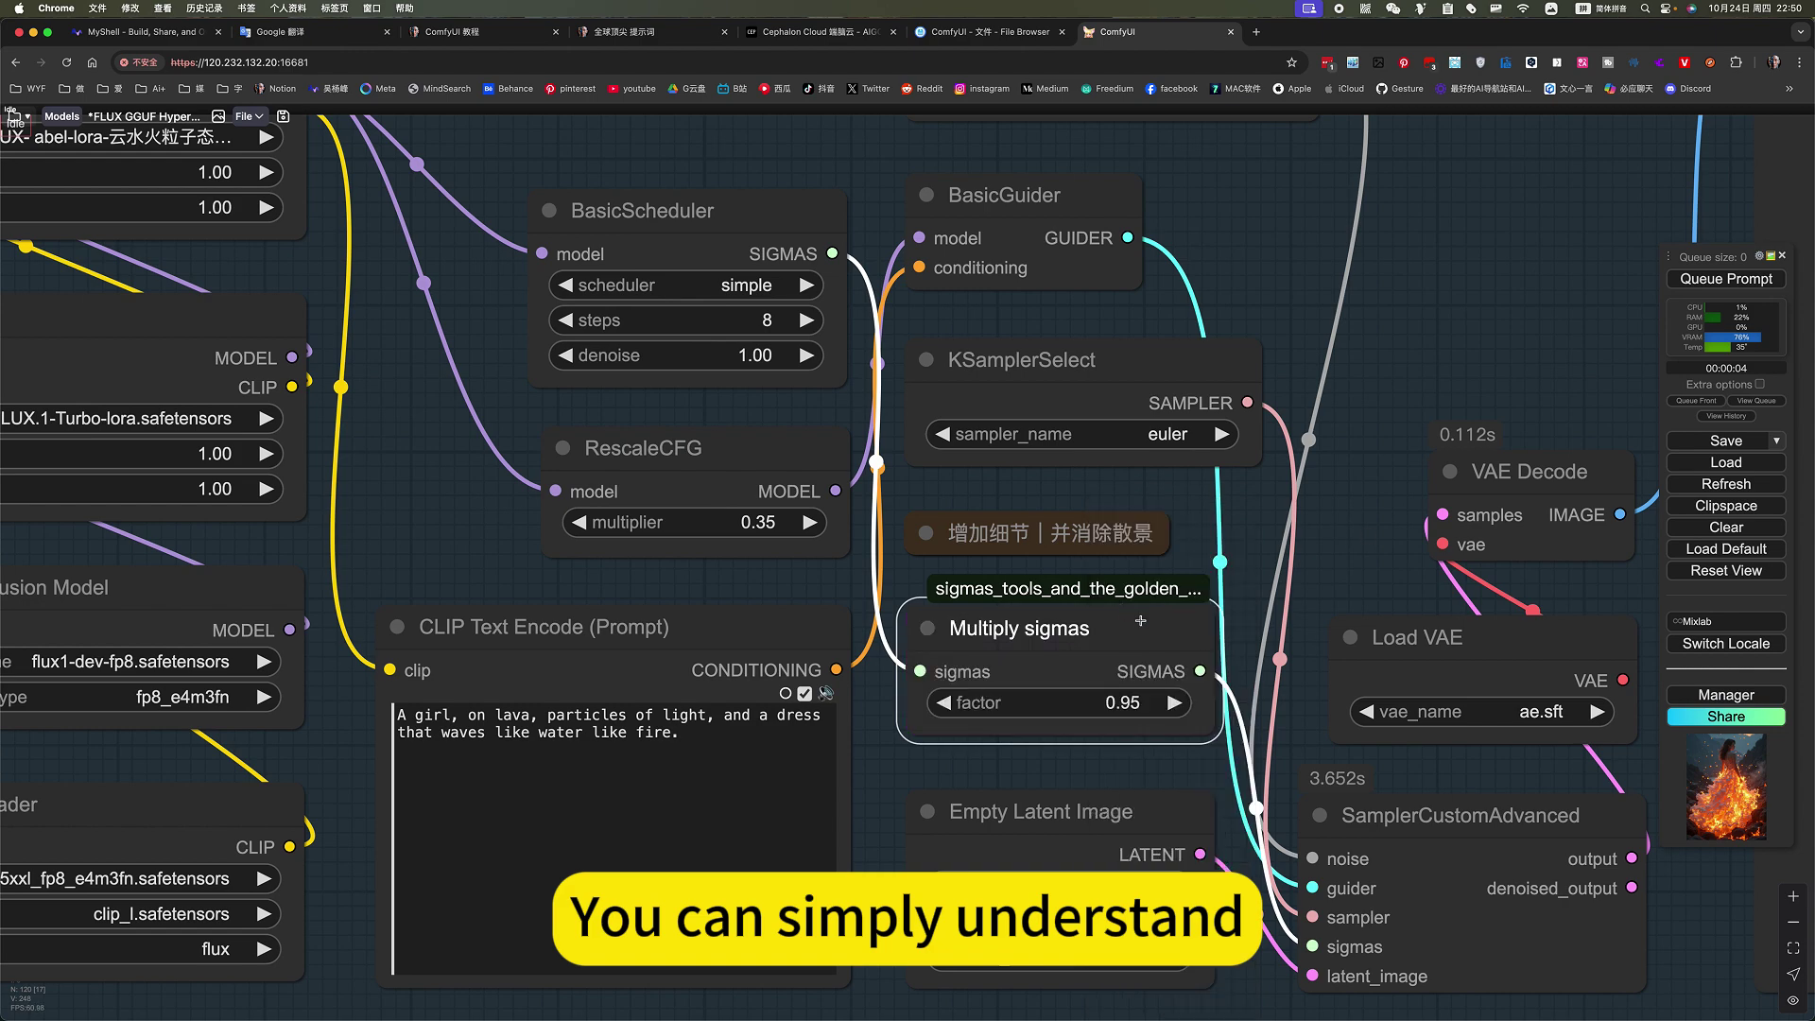
# Generate an image with the Multiply sigmas node active and compare its background sharpness with the previous preview
pyautogui.moveTo(1361, 556); pyautogui.dragTo(1175, 540)
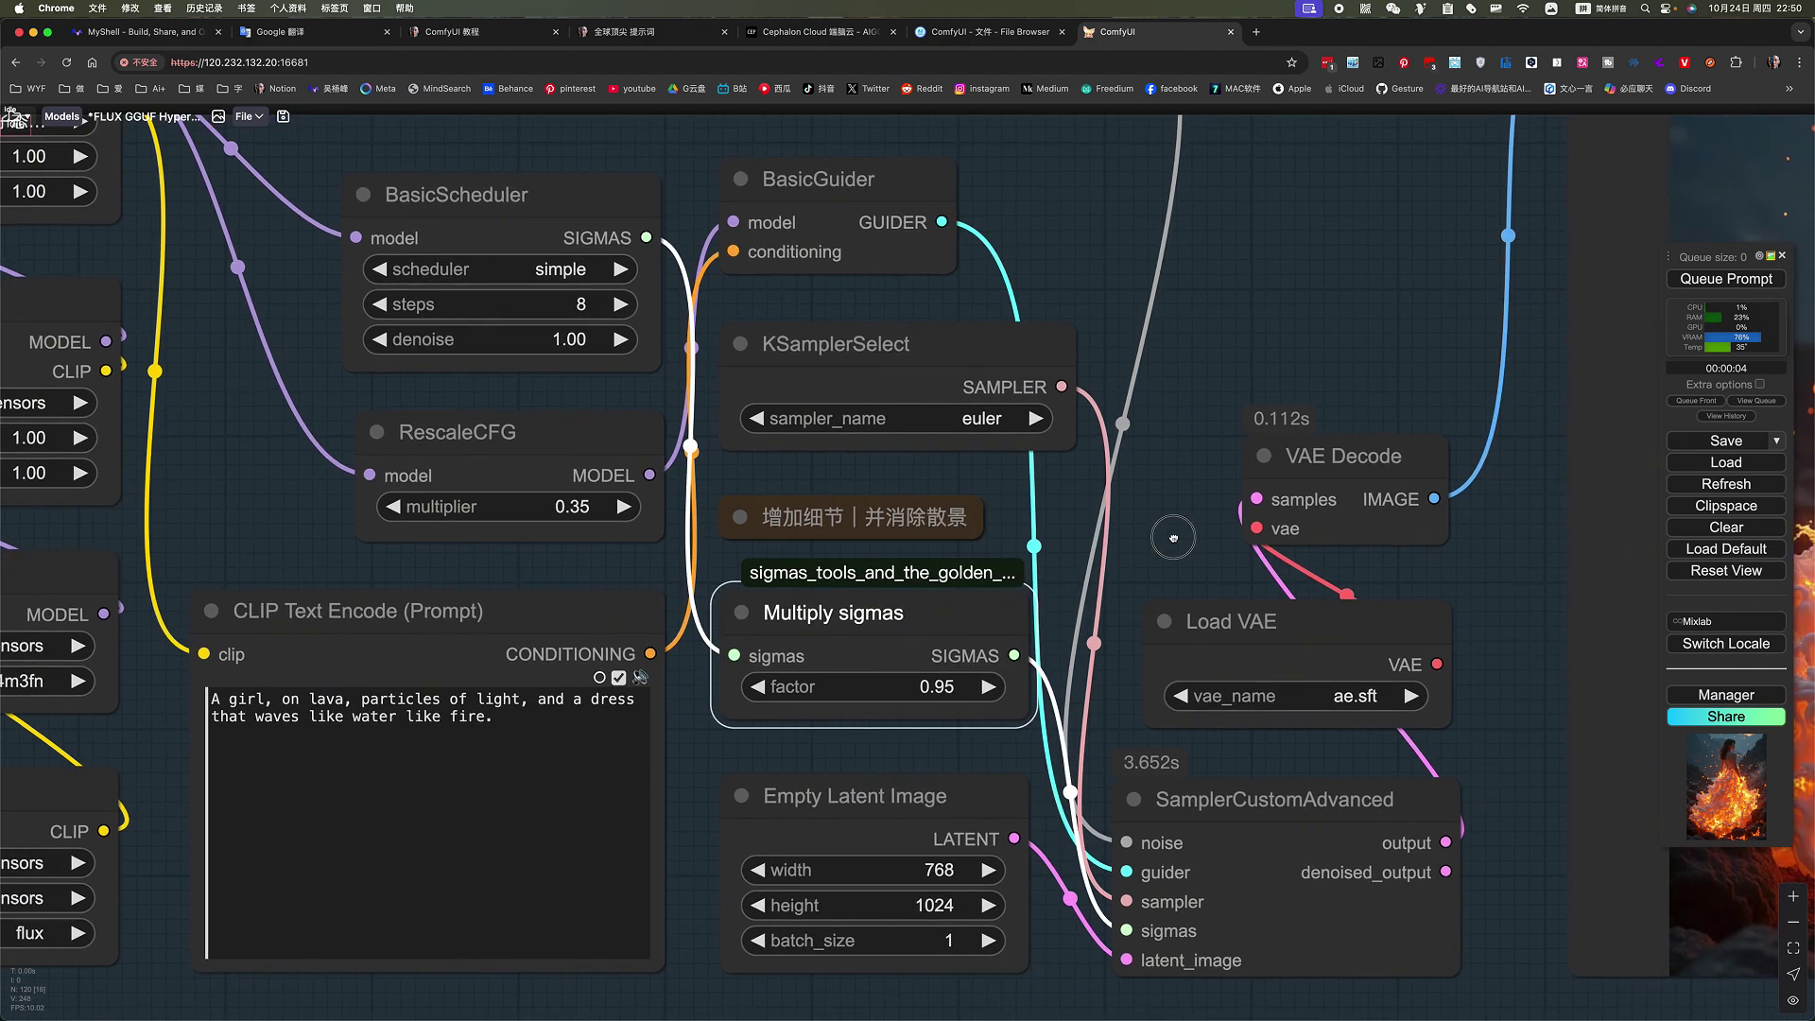
pyautogui.scroll(-5, 1004, 624)
pyautogui.moveTo(1196, 406); pyautogui.dragTo(819, 392)
pyautogui.scroll(1, 1270, 412)
pyautogui.scroll(5, 1272, 413)
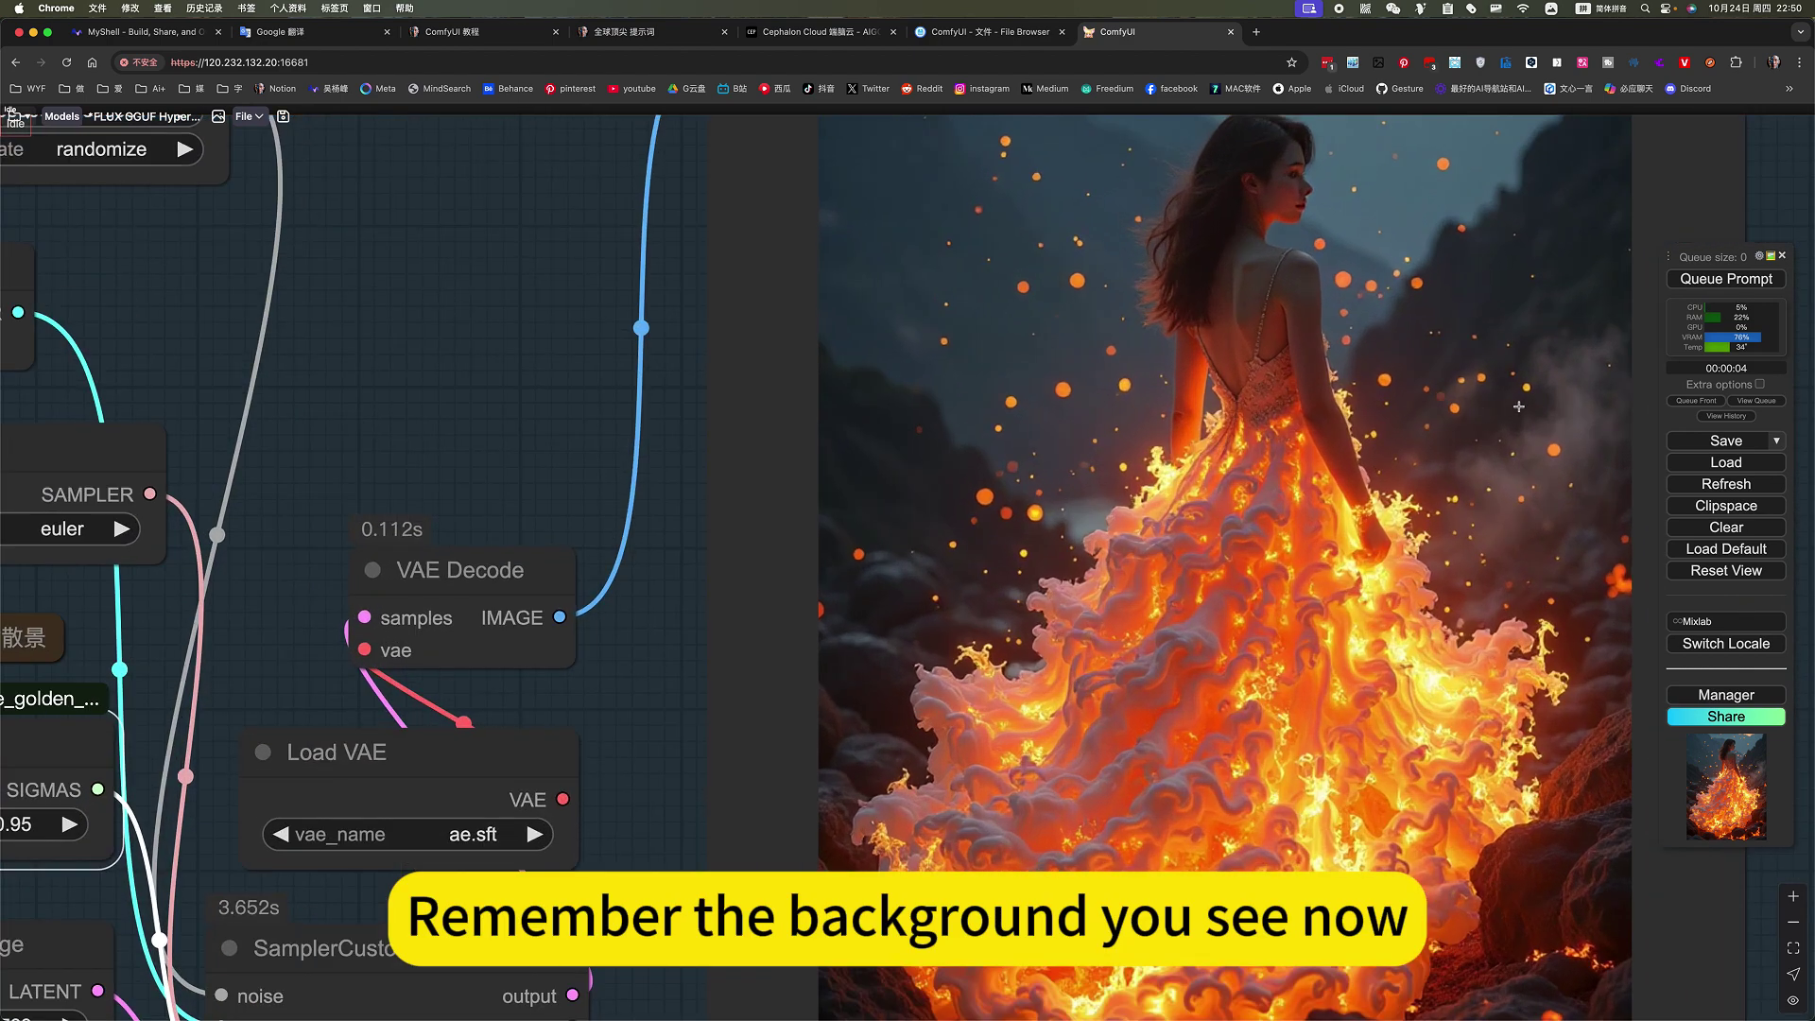
pyautogui.scroll(-6, 1372, 467)
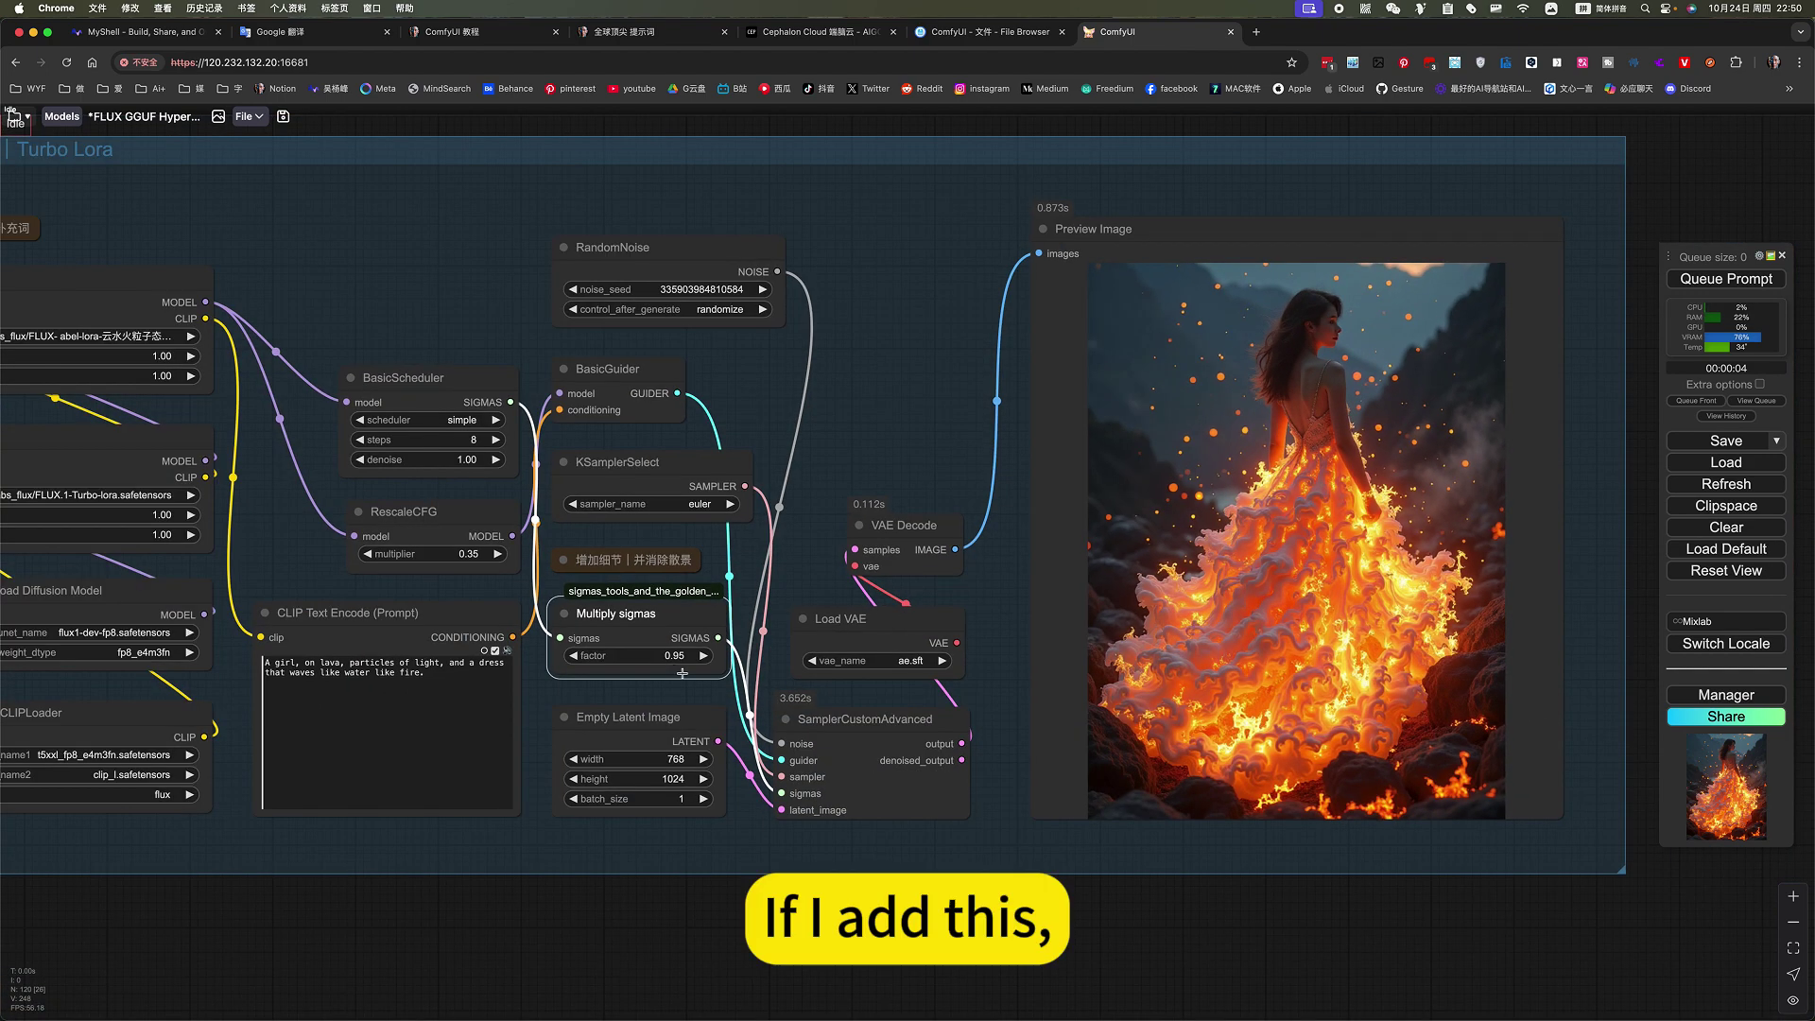
pyautogui.moveTo(925, 402); pyautogui.dragTo(1032, 398)
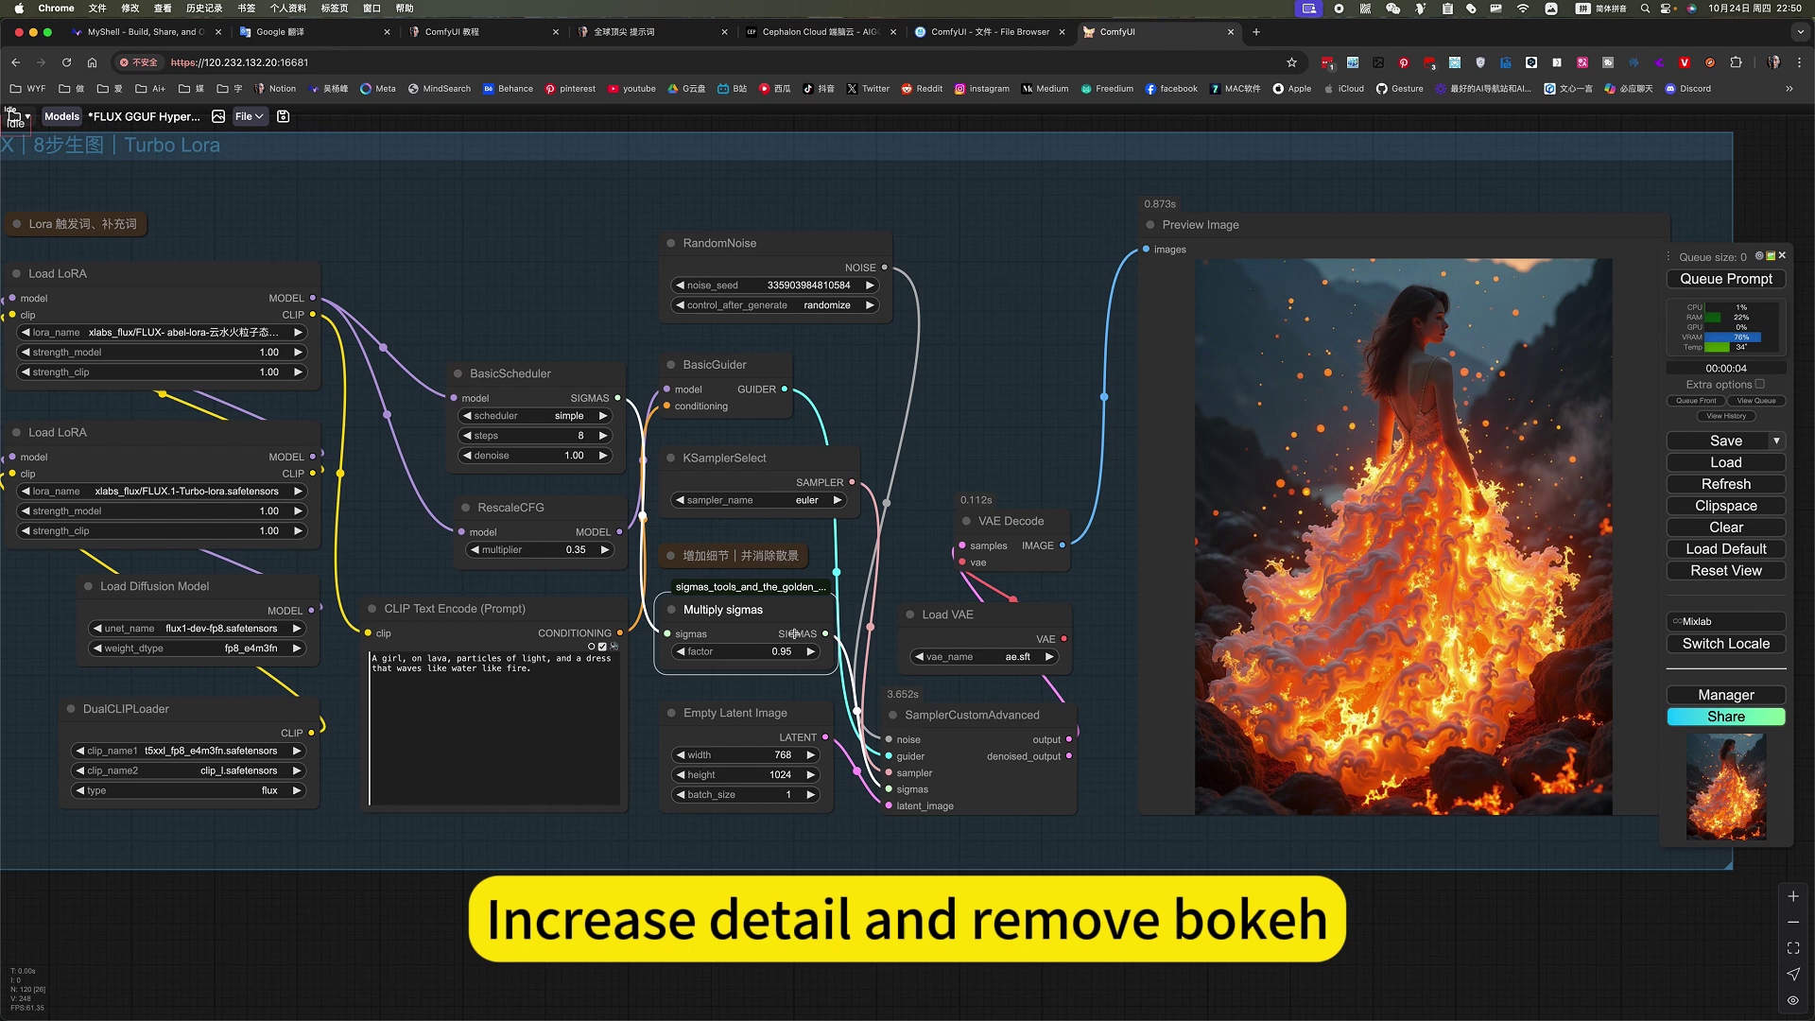
pyautogui.click(1758, 280)
pyautogui.moveTo(1414, 512); pyautogui.dragTo(1404, 511)
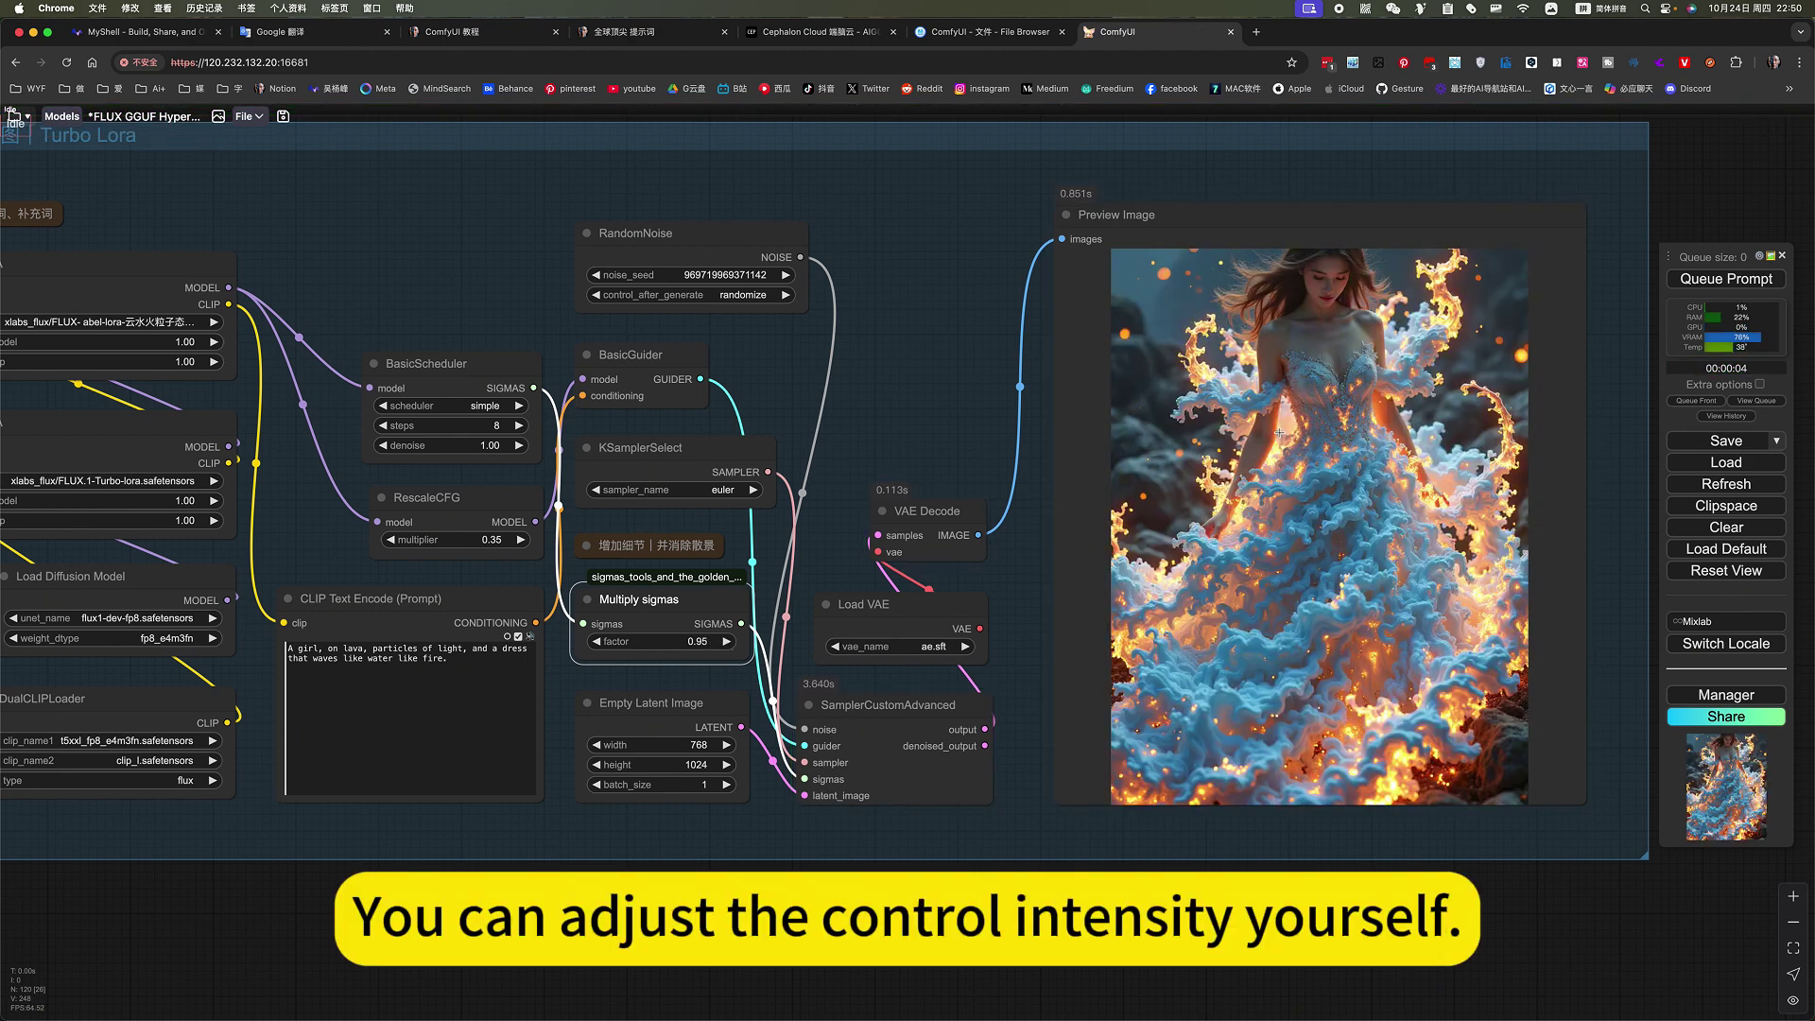
pyautogui.scroll(10, 1297, 448)
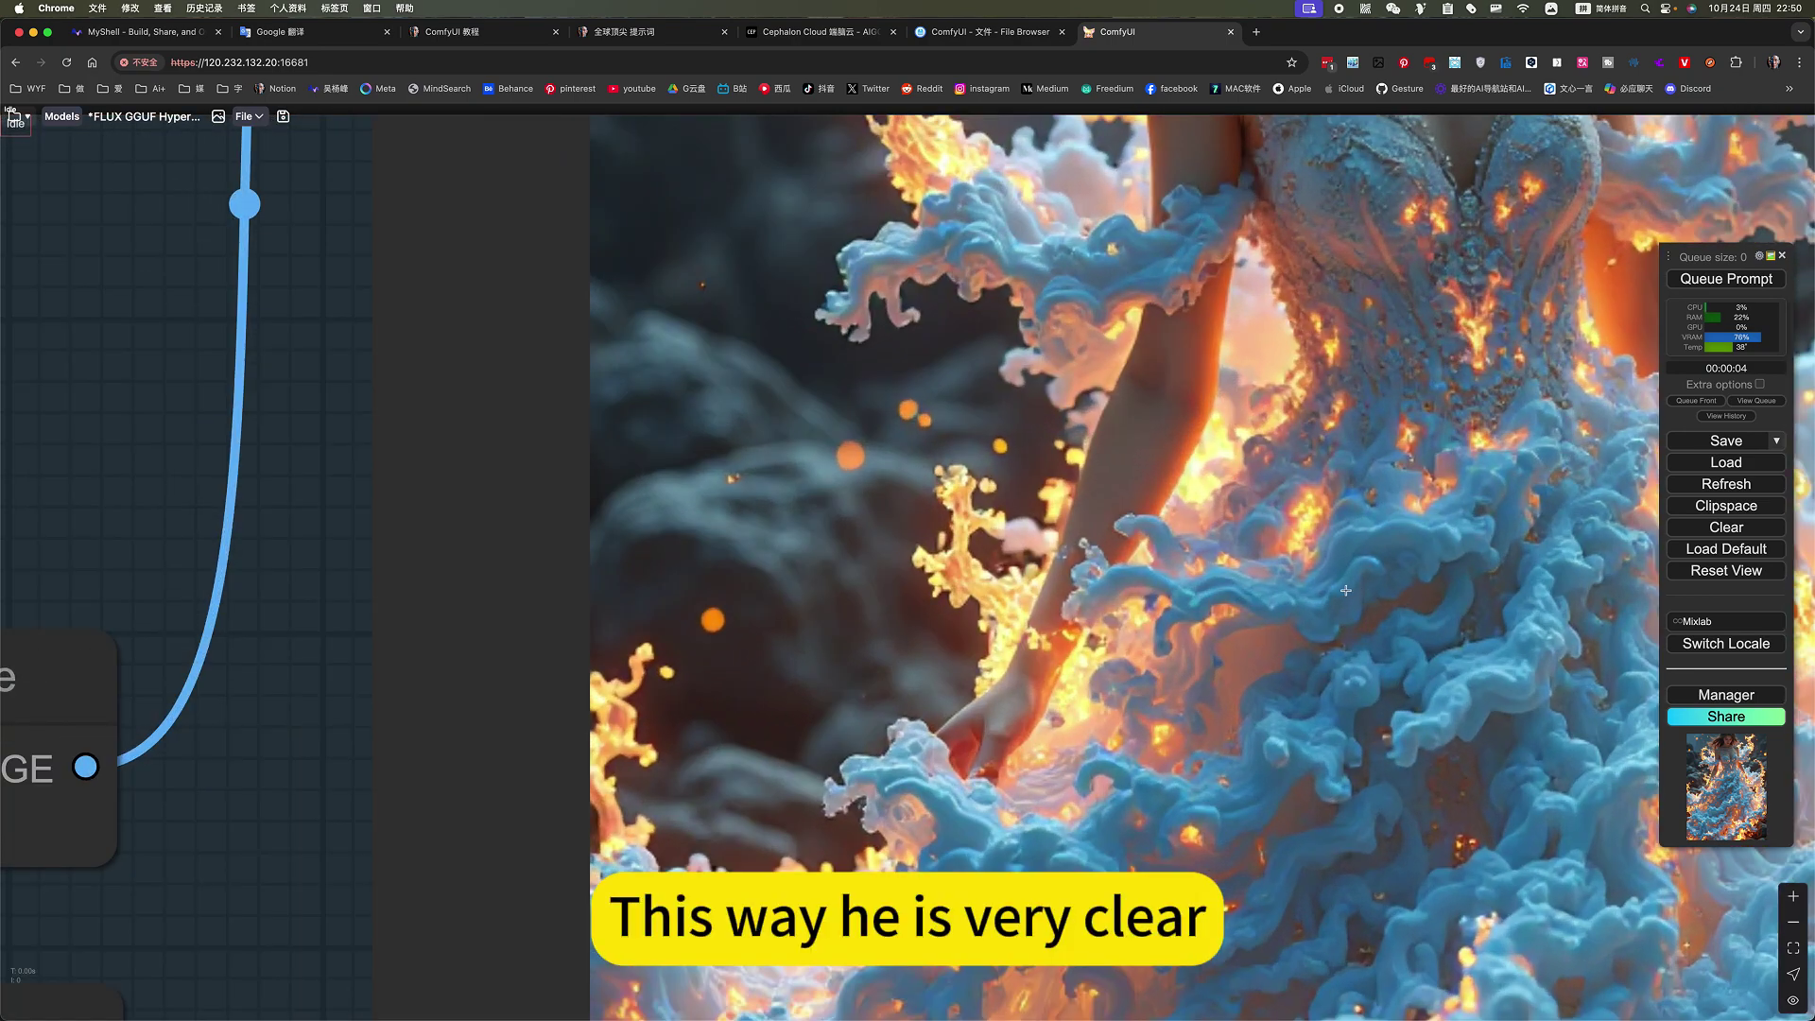
pyautogui.scroll(-8, 1345, 590)
pyautogui.scroll(-6, 1273, 585)
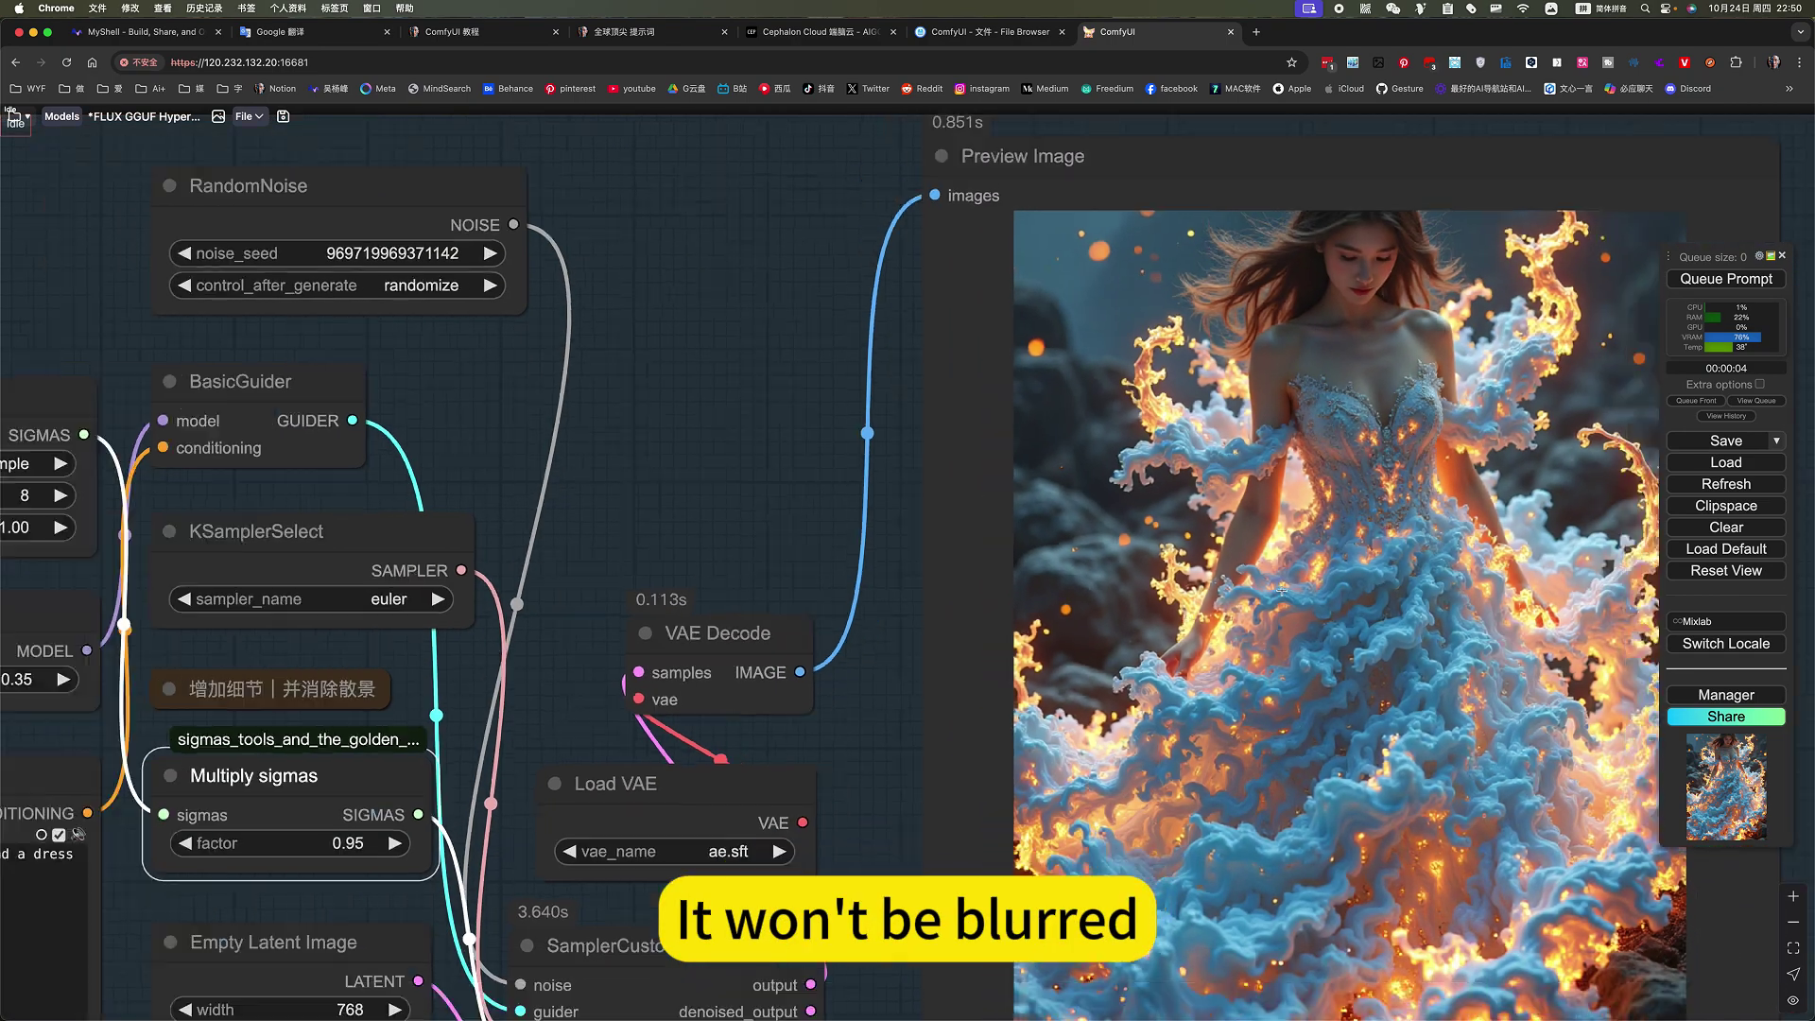
# Bypass the Multiply sigmas node and generate a comparison image without it
pyautogui.rightClick(788, 708)
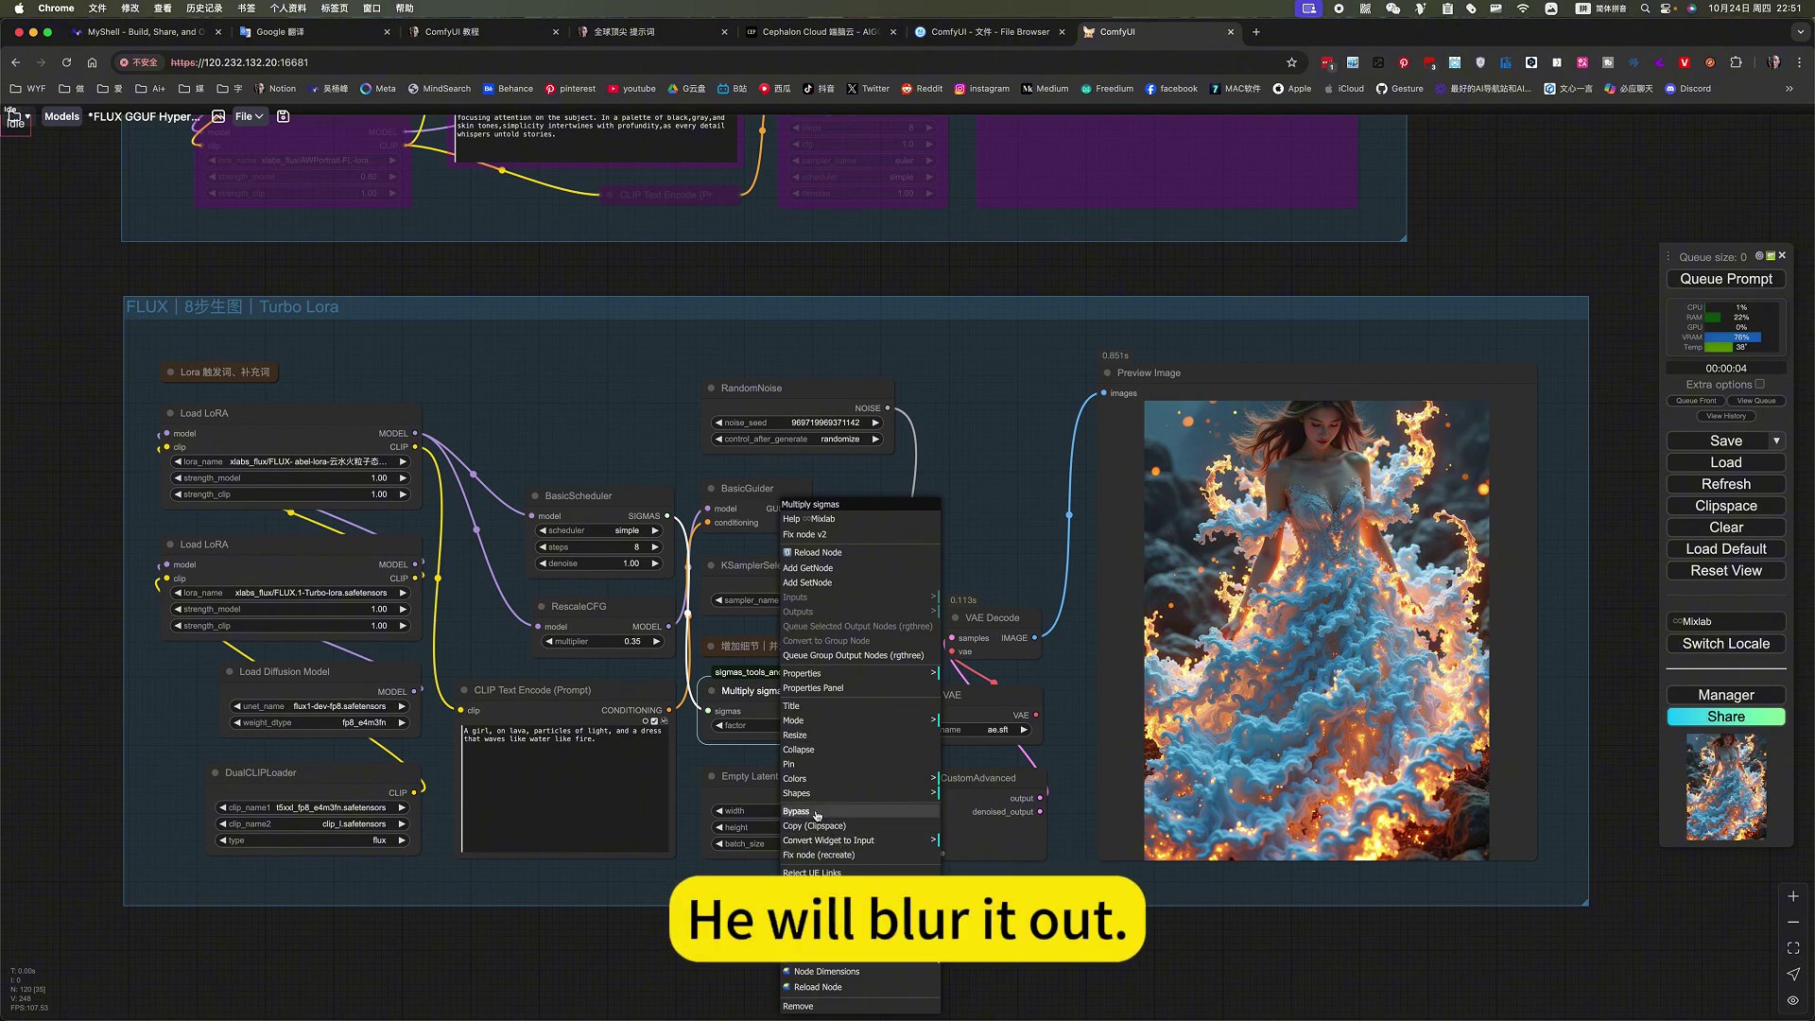
pyautogui.click(796, 811)
pyautogui.click(1726, 279)
pyautogui.scroll(-2, 1361, 662)
pyautogui.scroll(5, 1353, 691)
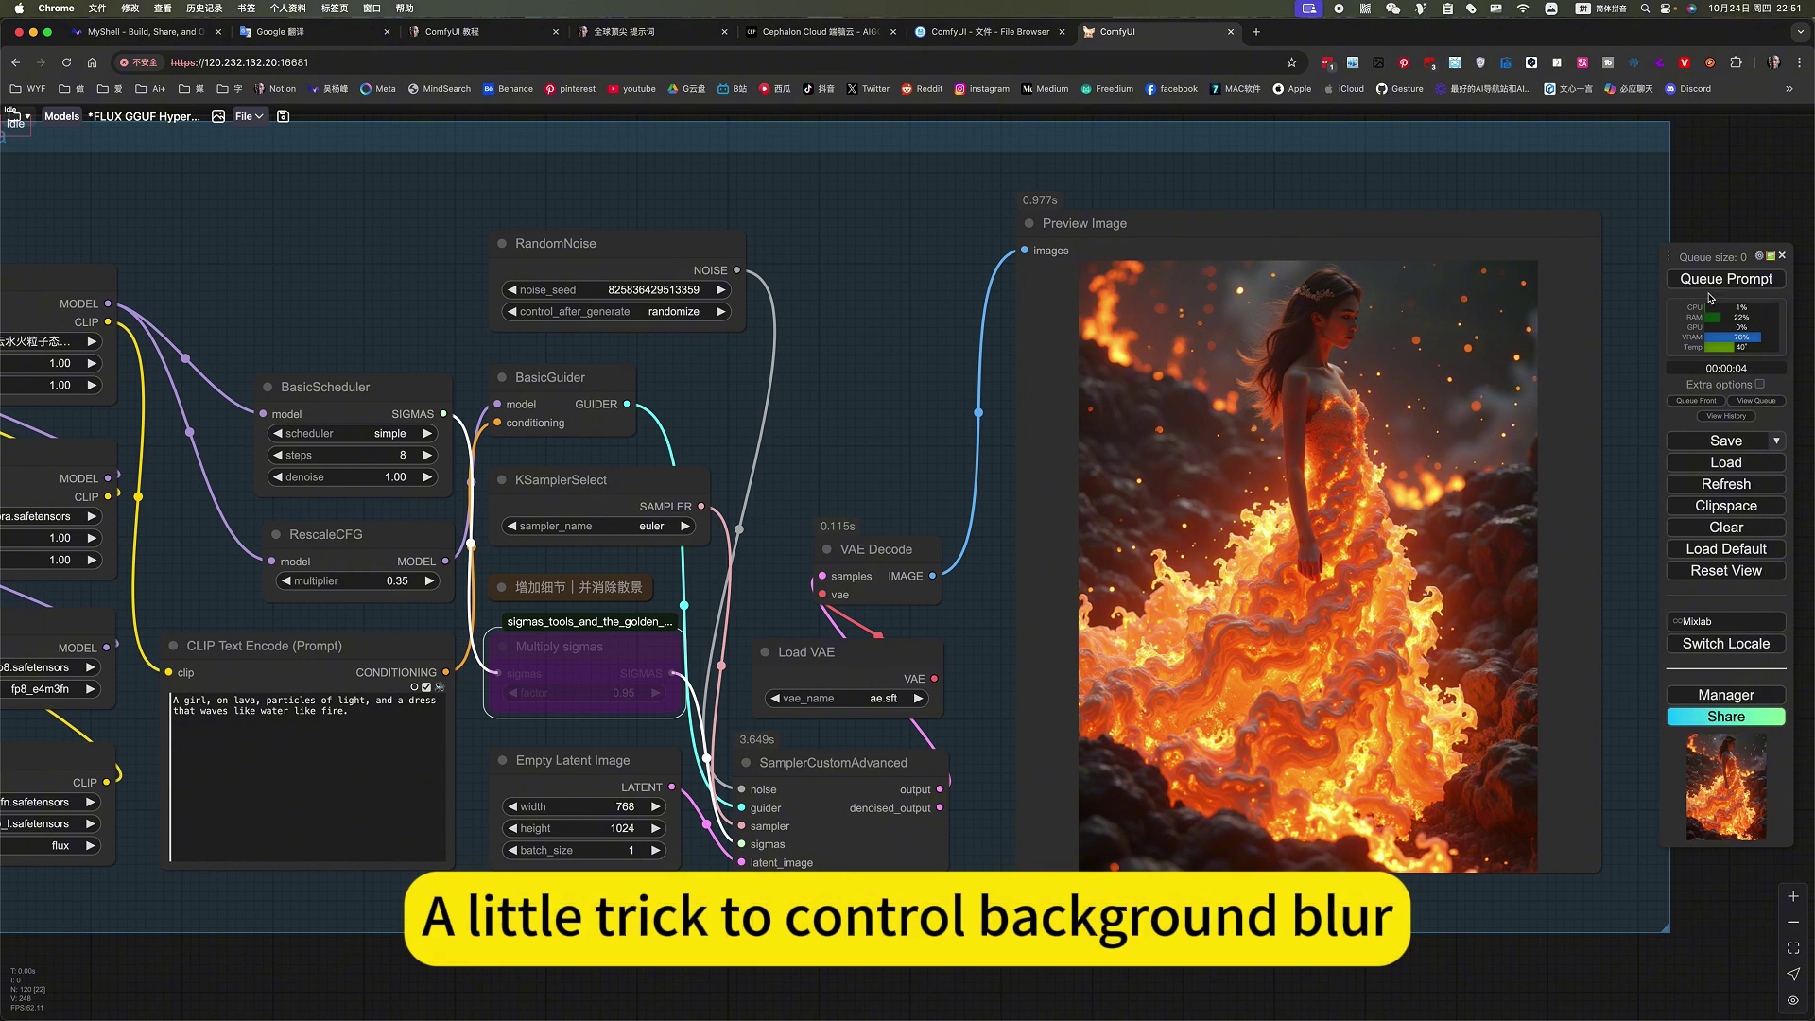
# Generate an image with the Multiply sigmas node reactivated and its factor set to 0.98
pyautogui.rightClick(605, 644)
pyautogui.click(634, 811)
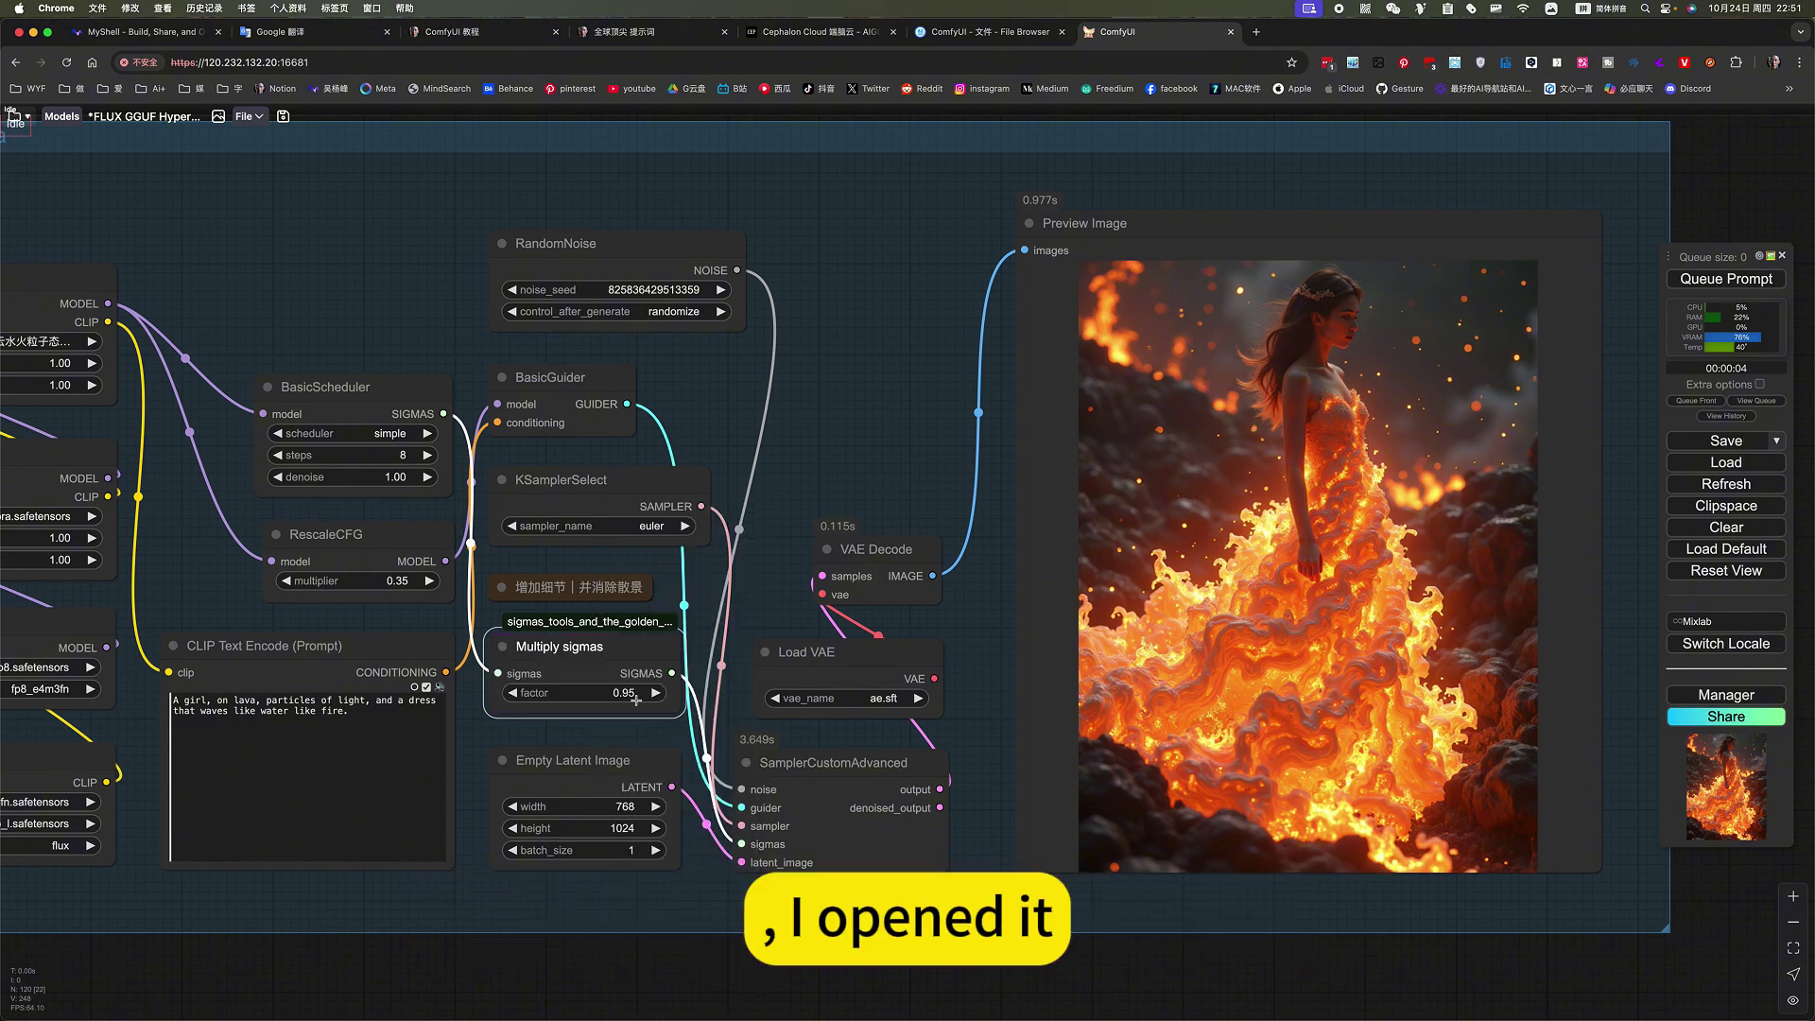
pyautogui.click(629, 693)
pyautogui.click(694, 679)
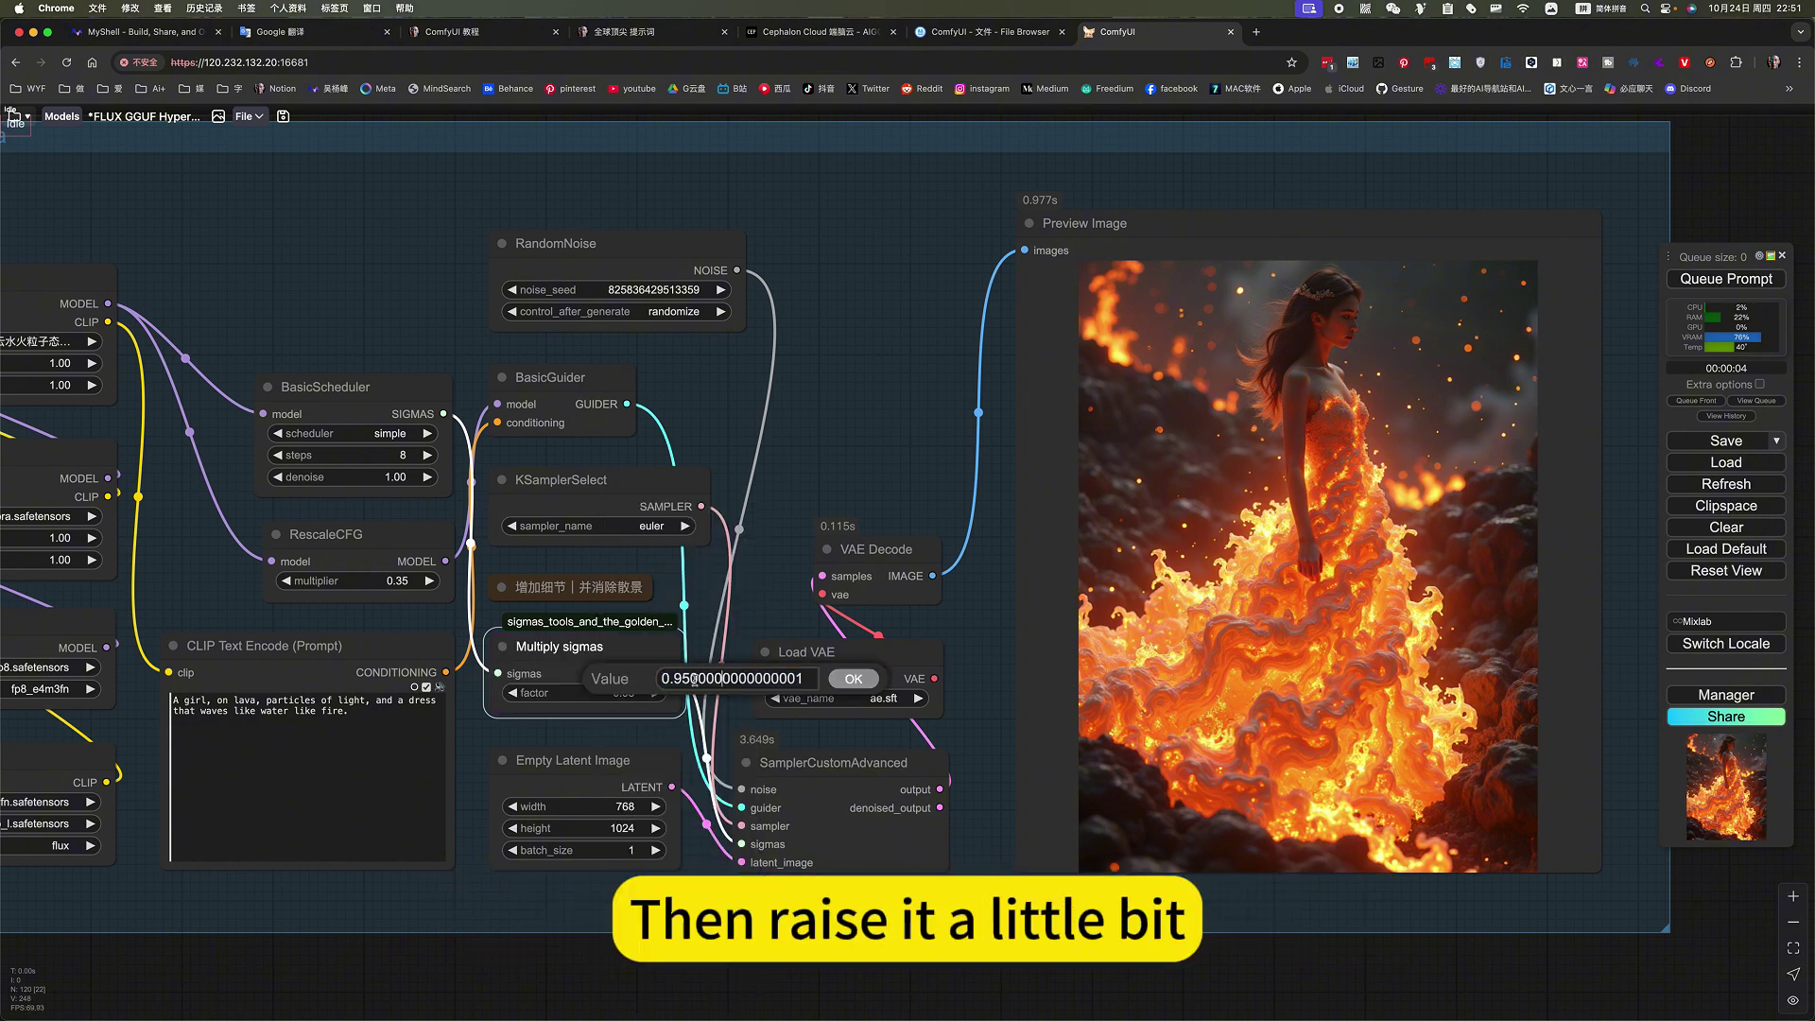
pyautogui.moveTo(681, 676); pyautogui.dragTo(806, 679)
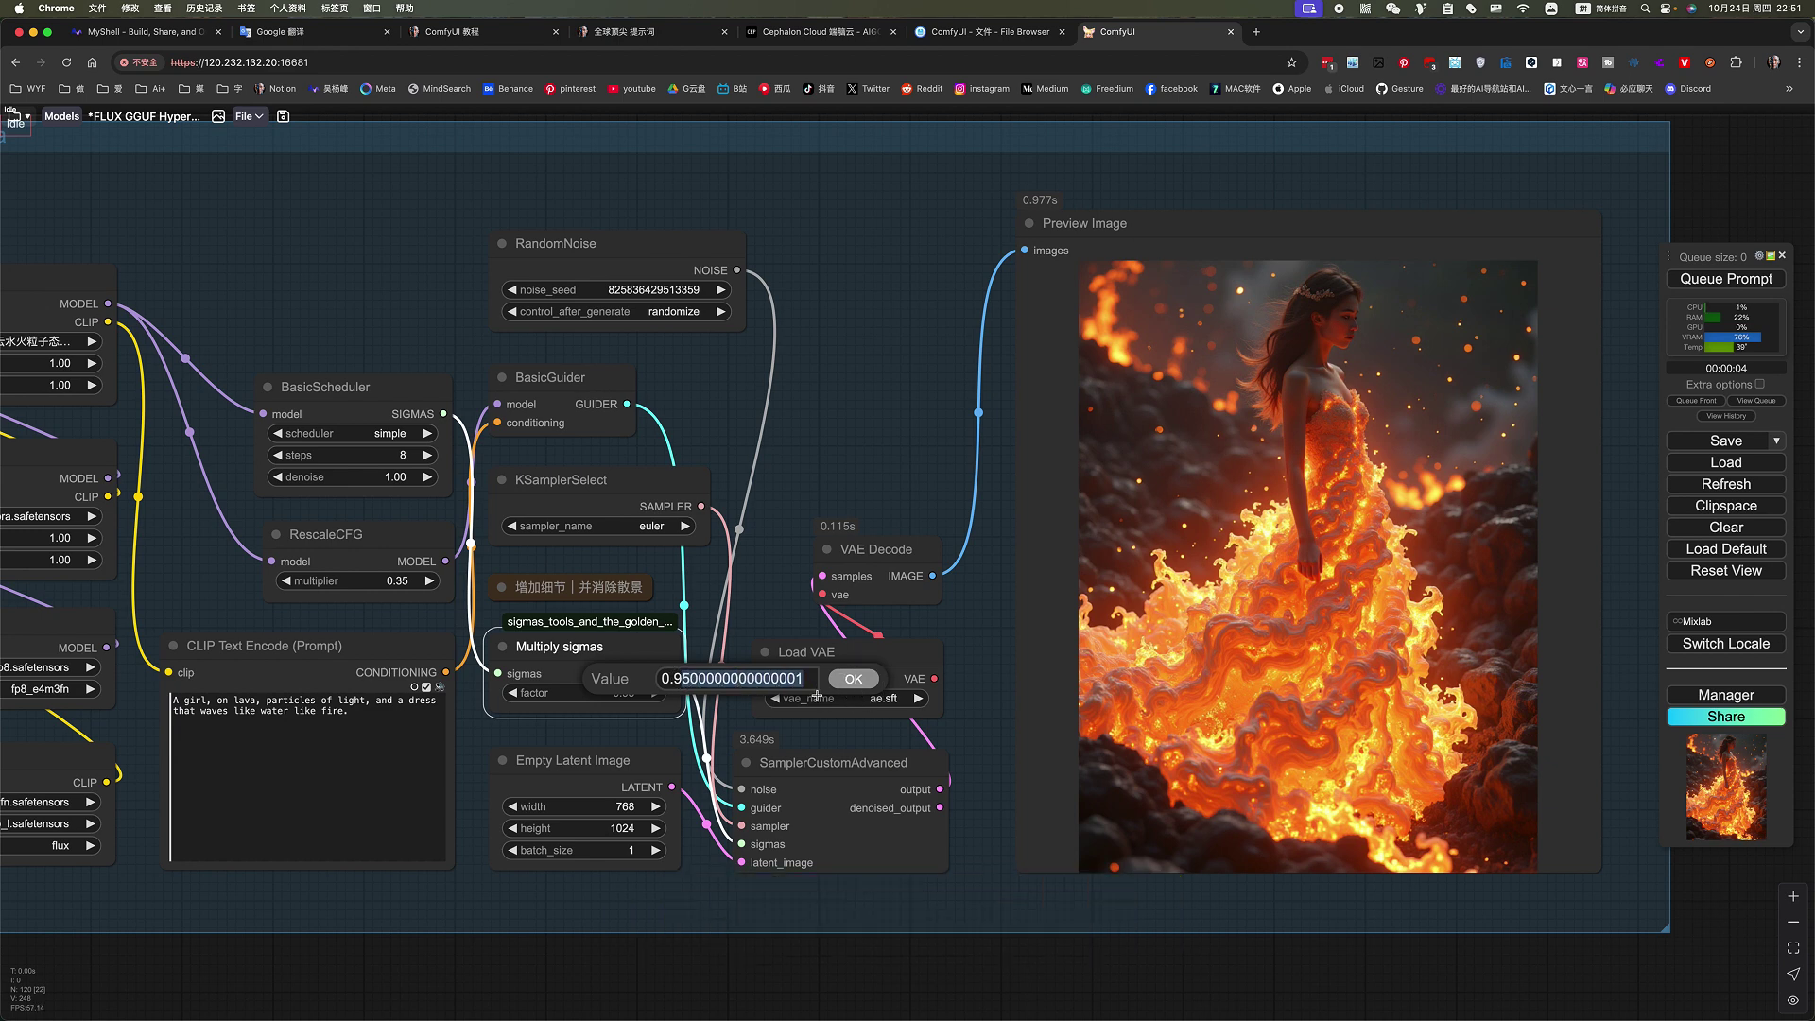
pyautogui.write('8')
pyautogui.press('Return')
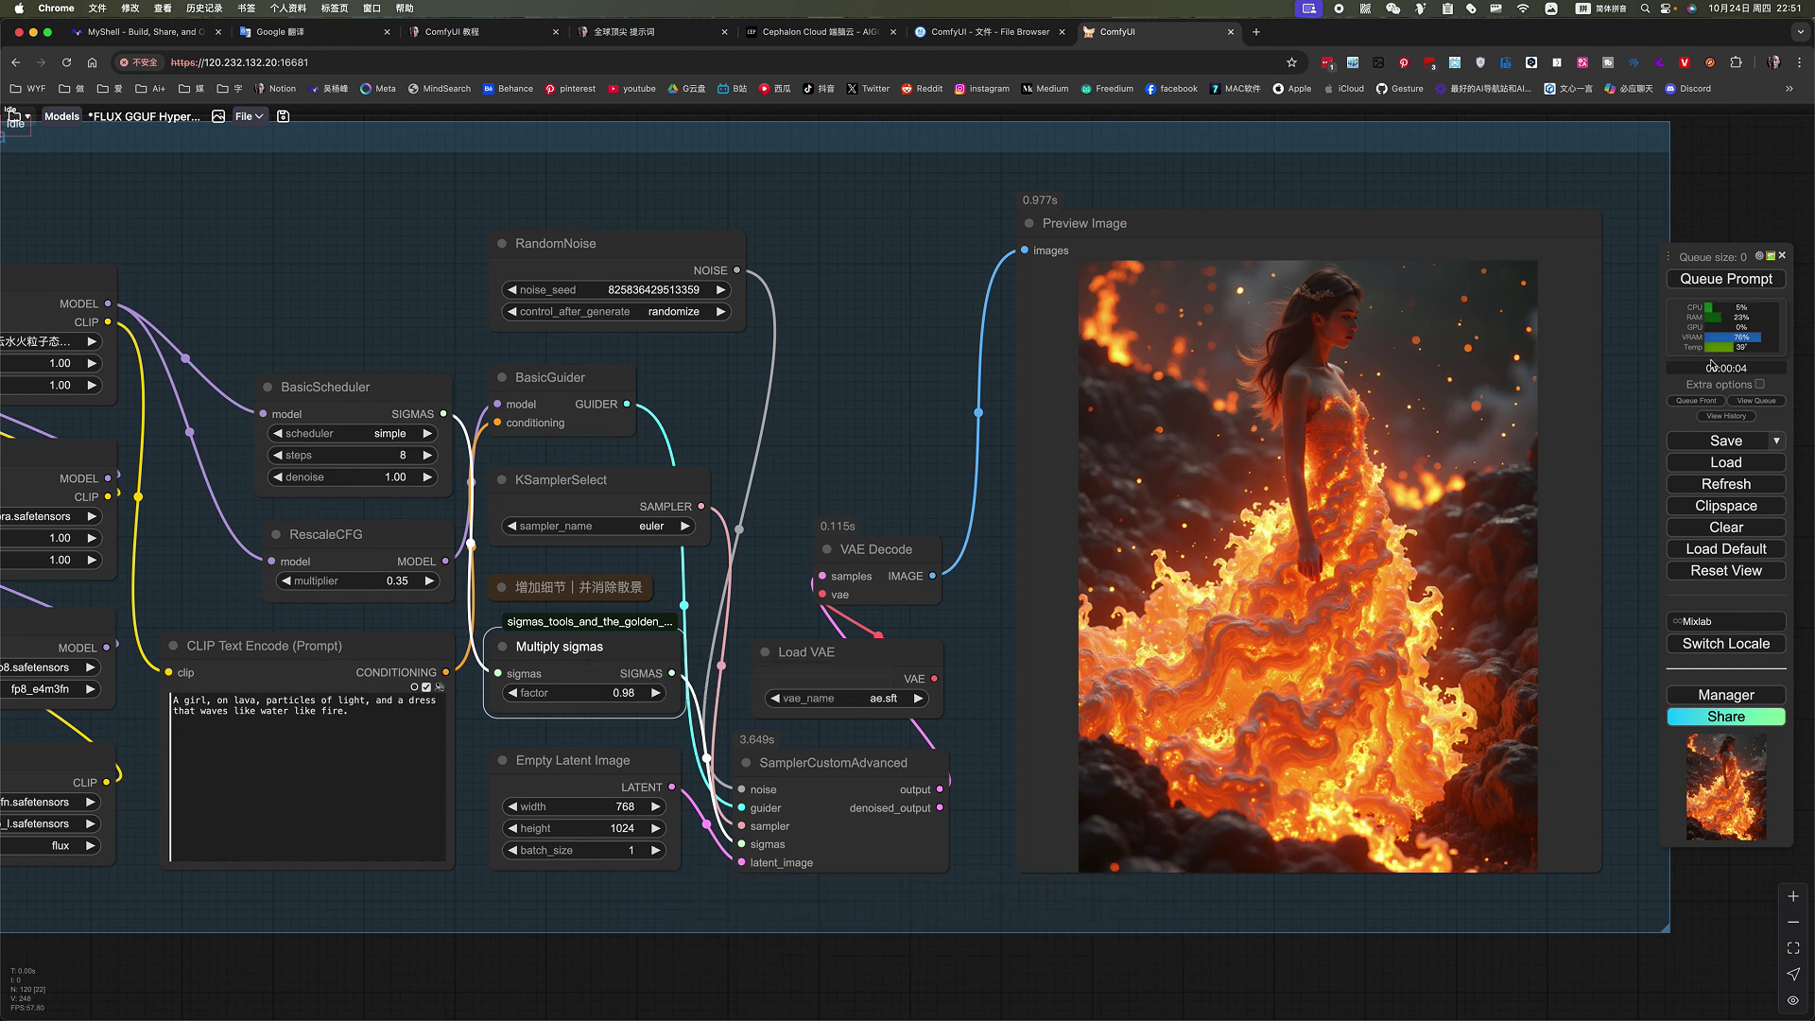
pyautogui.click(1726, 279)
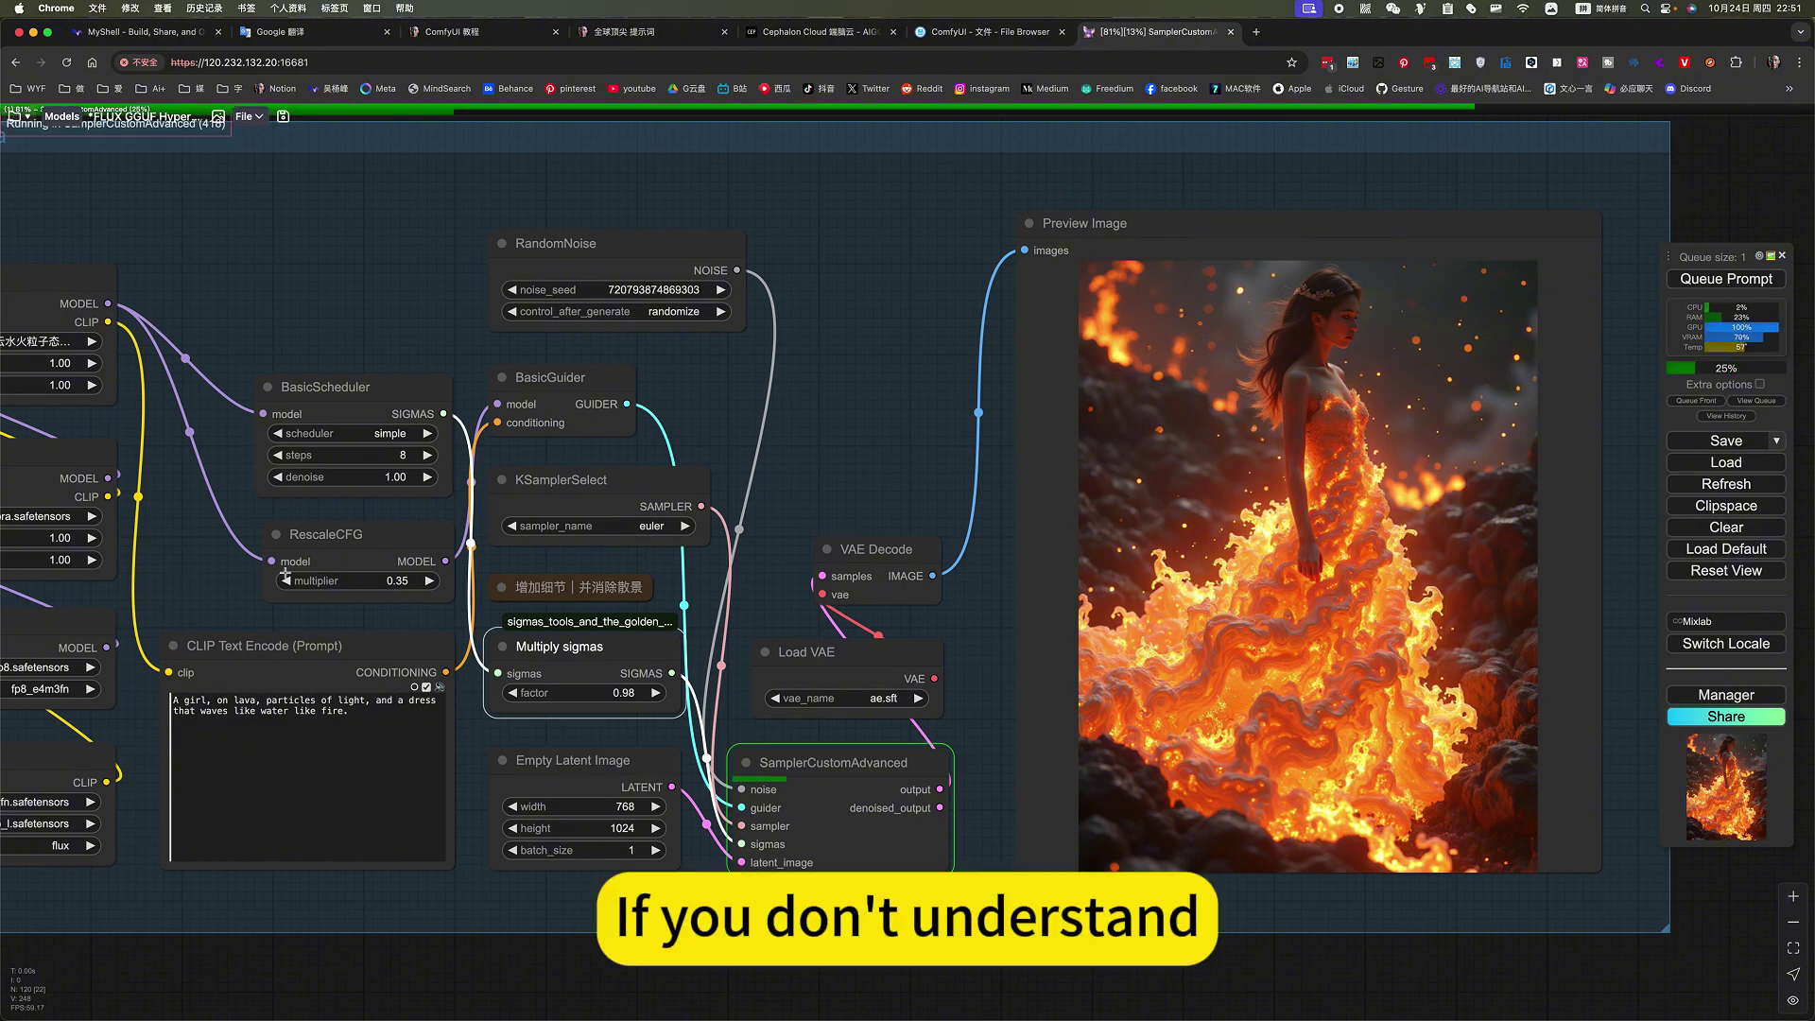
# Expand the note above the Multiply sigmas node, read its wildcard prompt instructions and collapse it again
pyautogui.scroll(5, 287, 574)
pyautogui.click(616, 580)
pyautogui.scroll(3, 616, 580)
pyautogui.moveTo(1393, 743); pyautogui.dragTo(1375, 457)
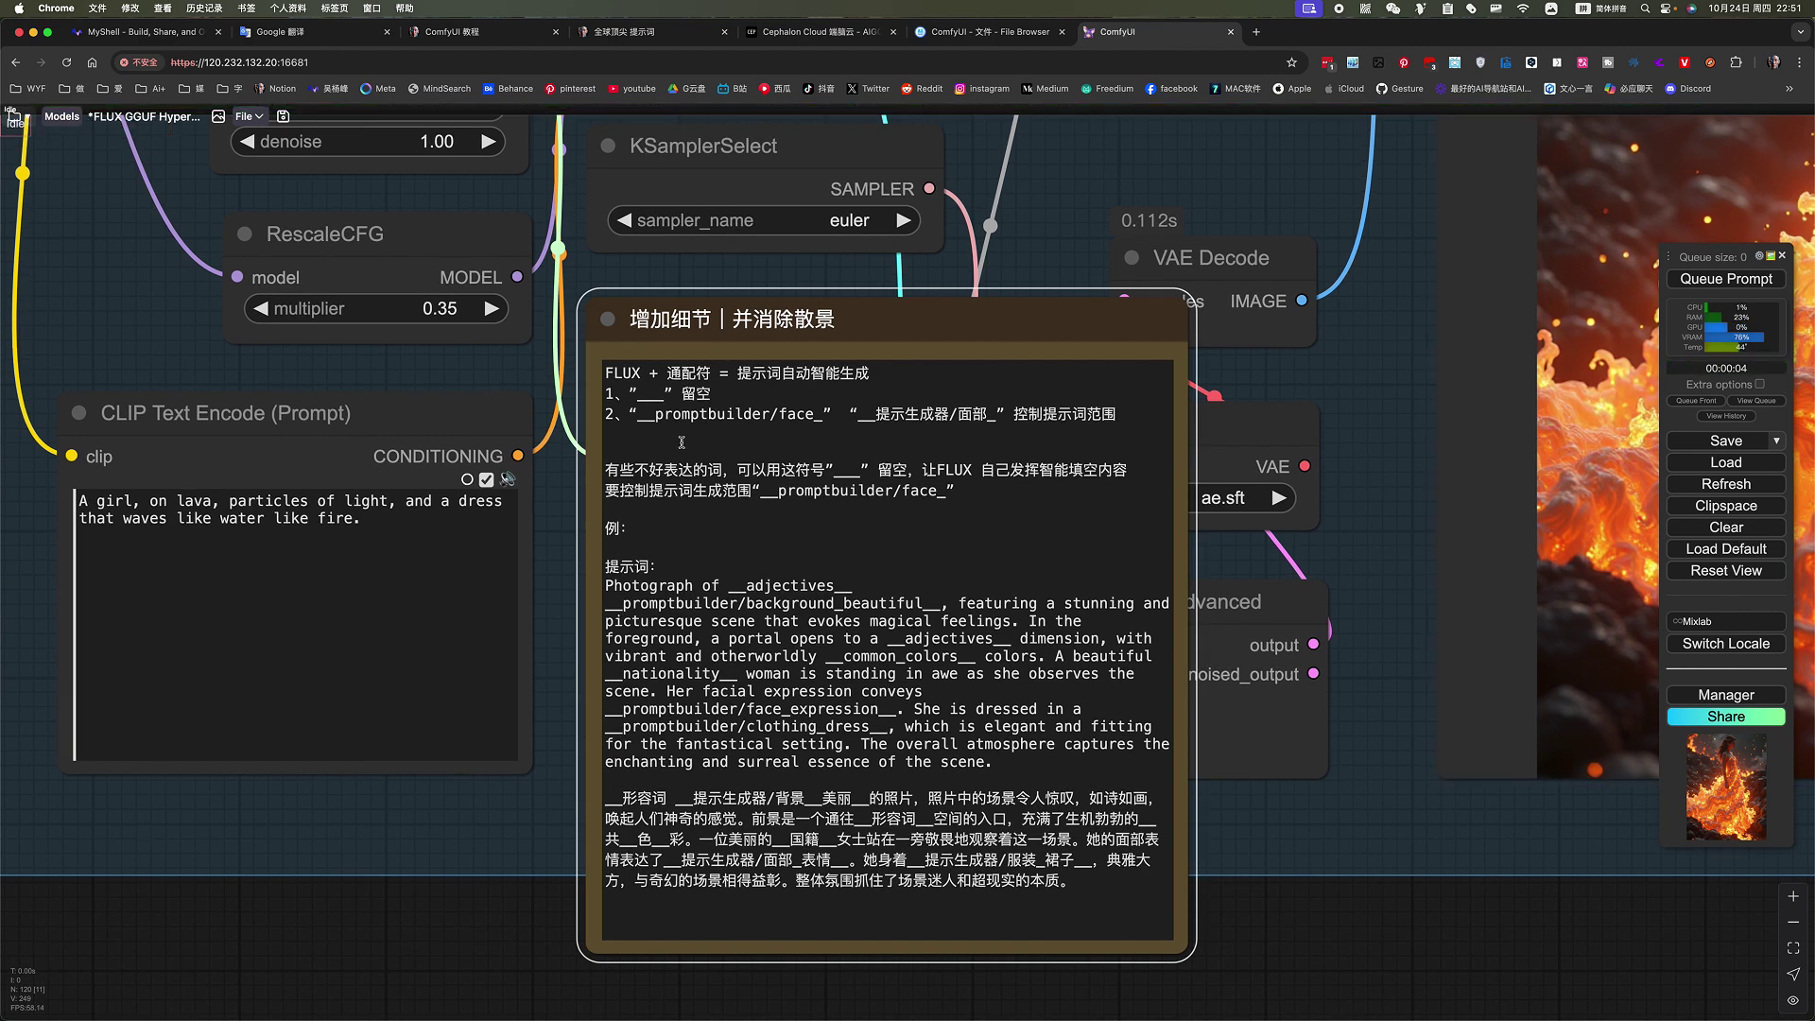
pyautogui.click(604, 321)
pyautogui.scroll(-5, 938, 509)
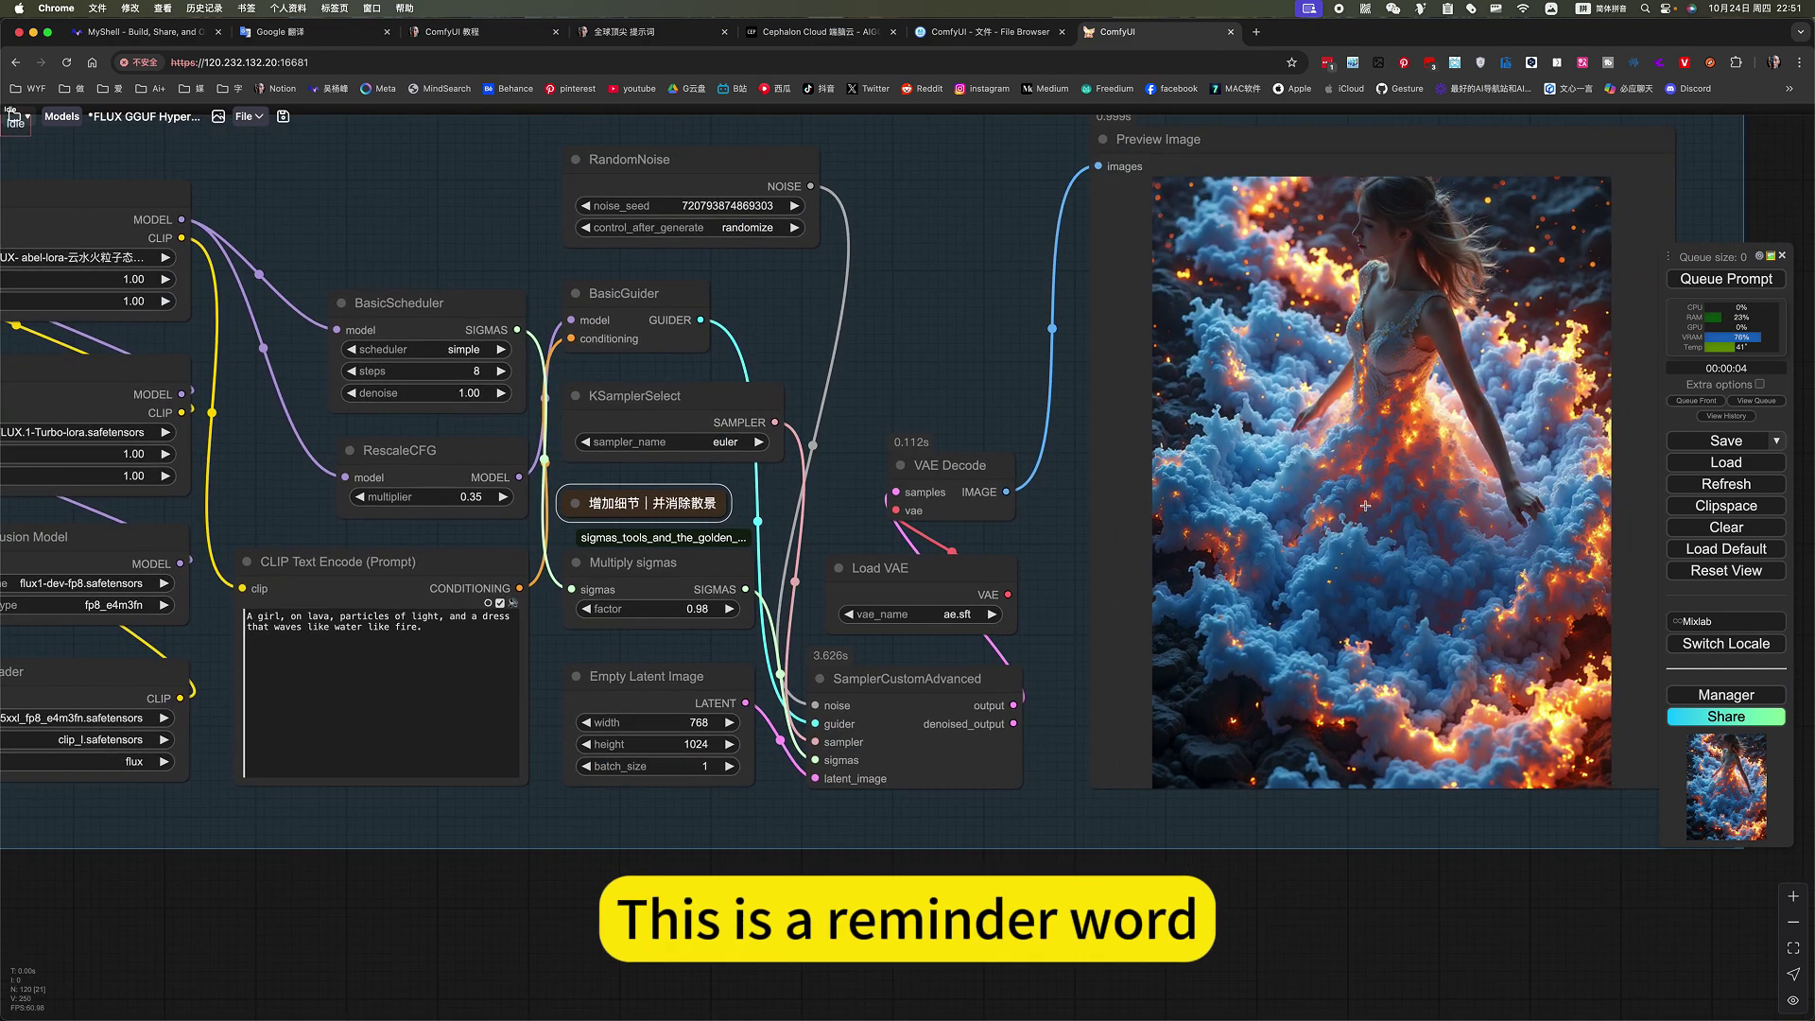
# Generate an image with the Multiply sigmas factor set to 1 and inspect its background blur
pyautogui.click(708, 609)
pyautogui.write('1')
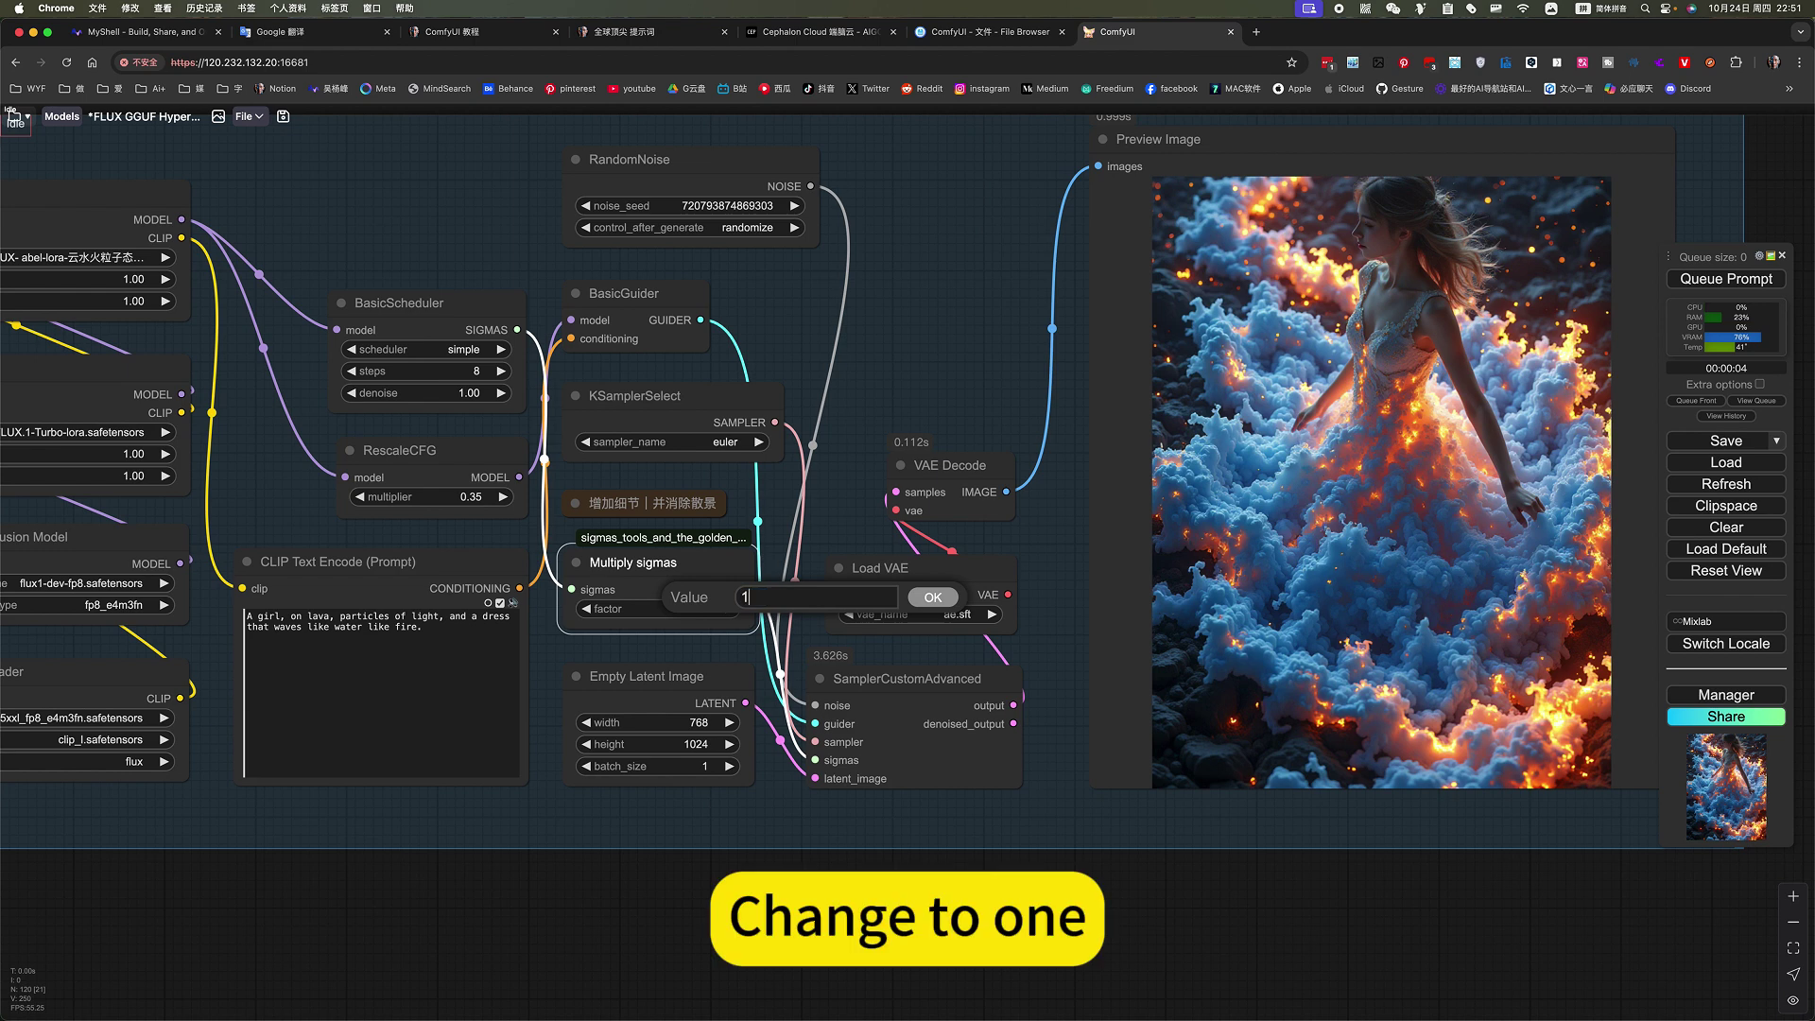
pyautogui.press('Return')
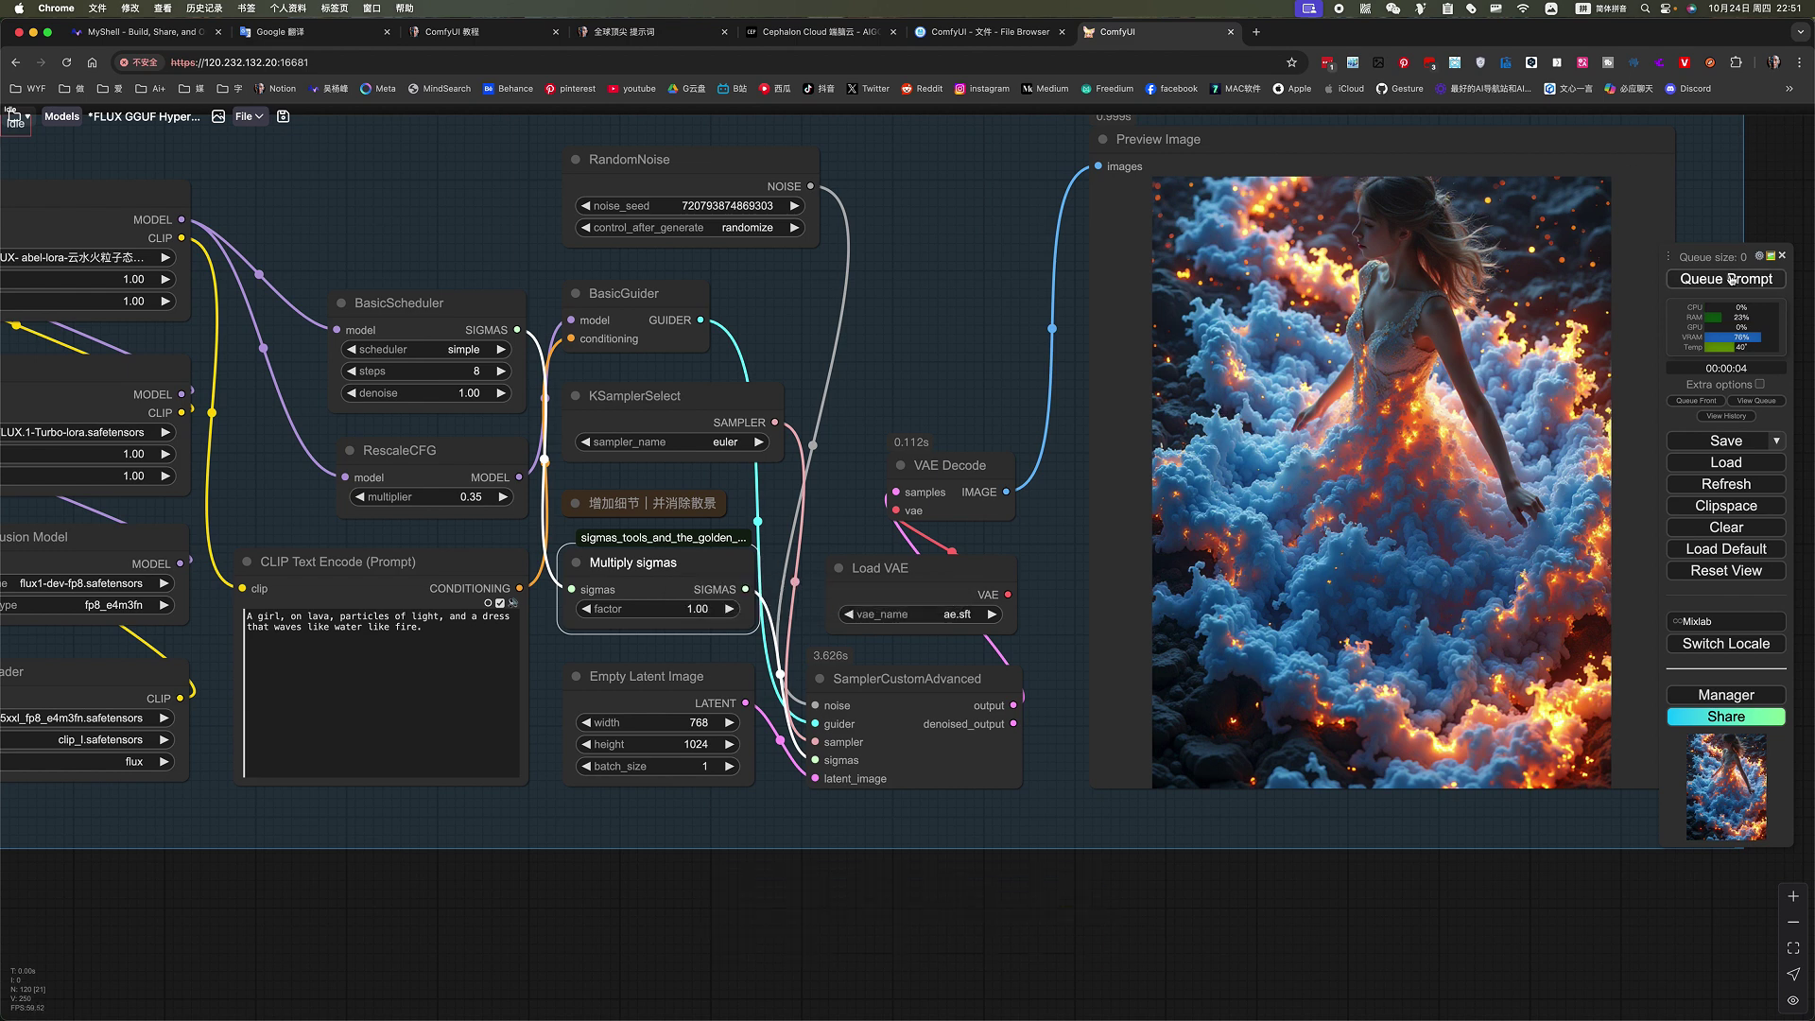
pyautogui.click(1727, 279)
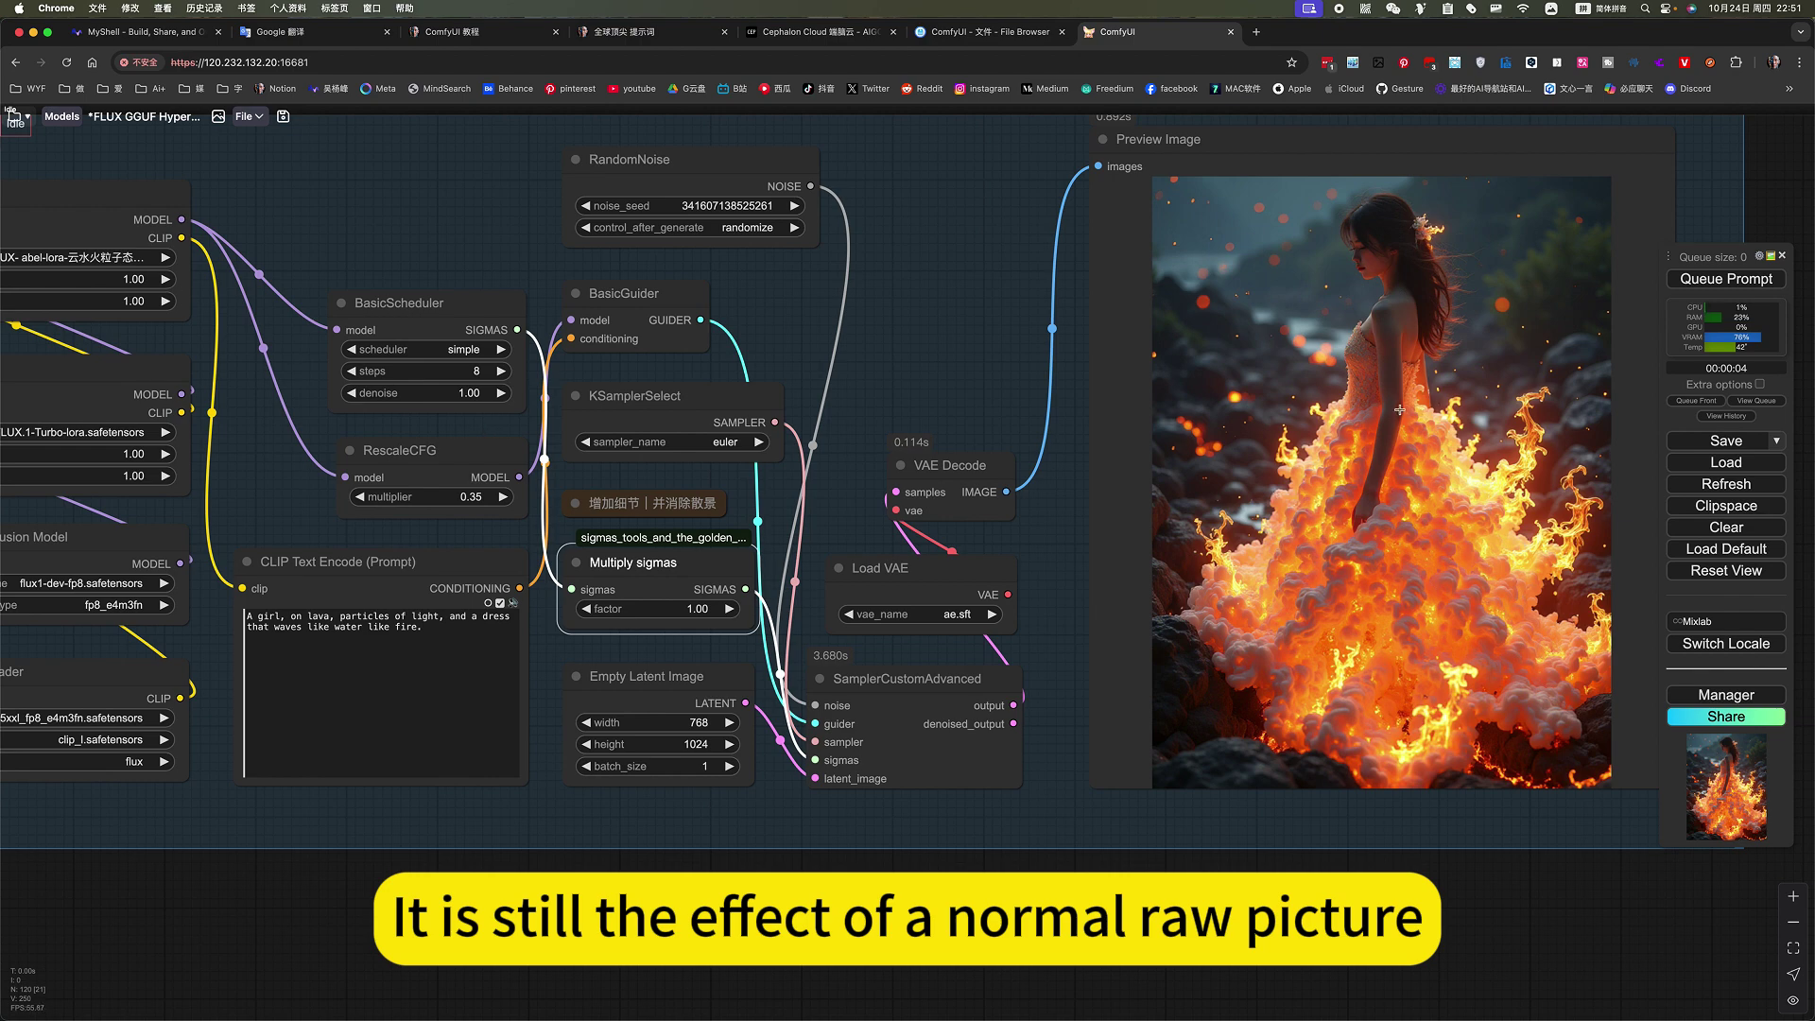
pyautogui.scroll(5, 1304, 382)
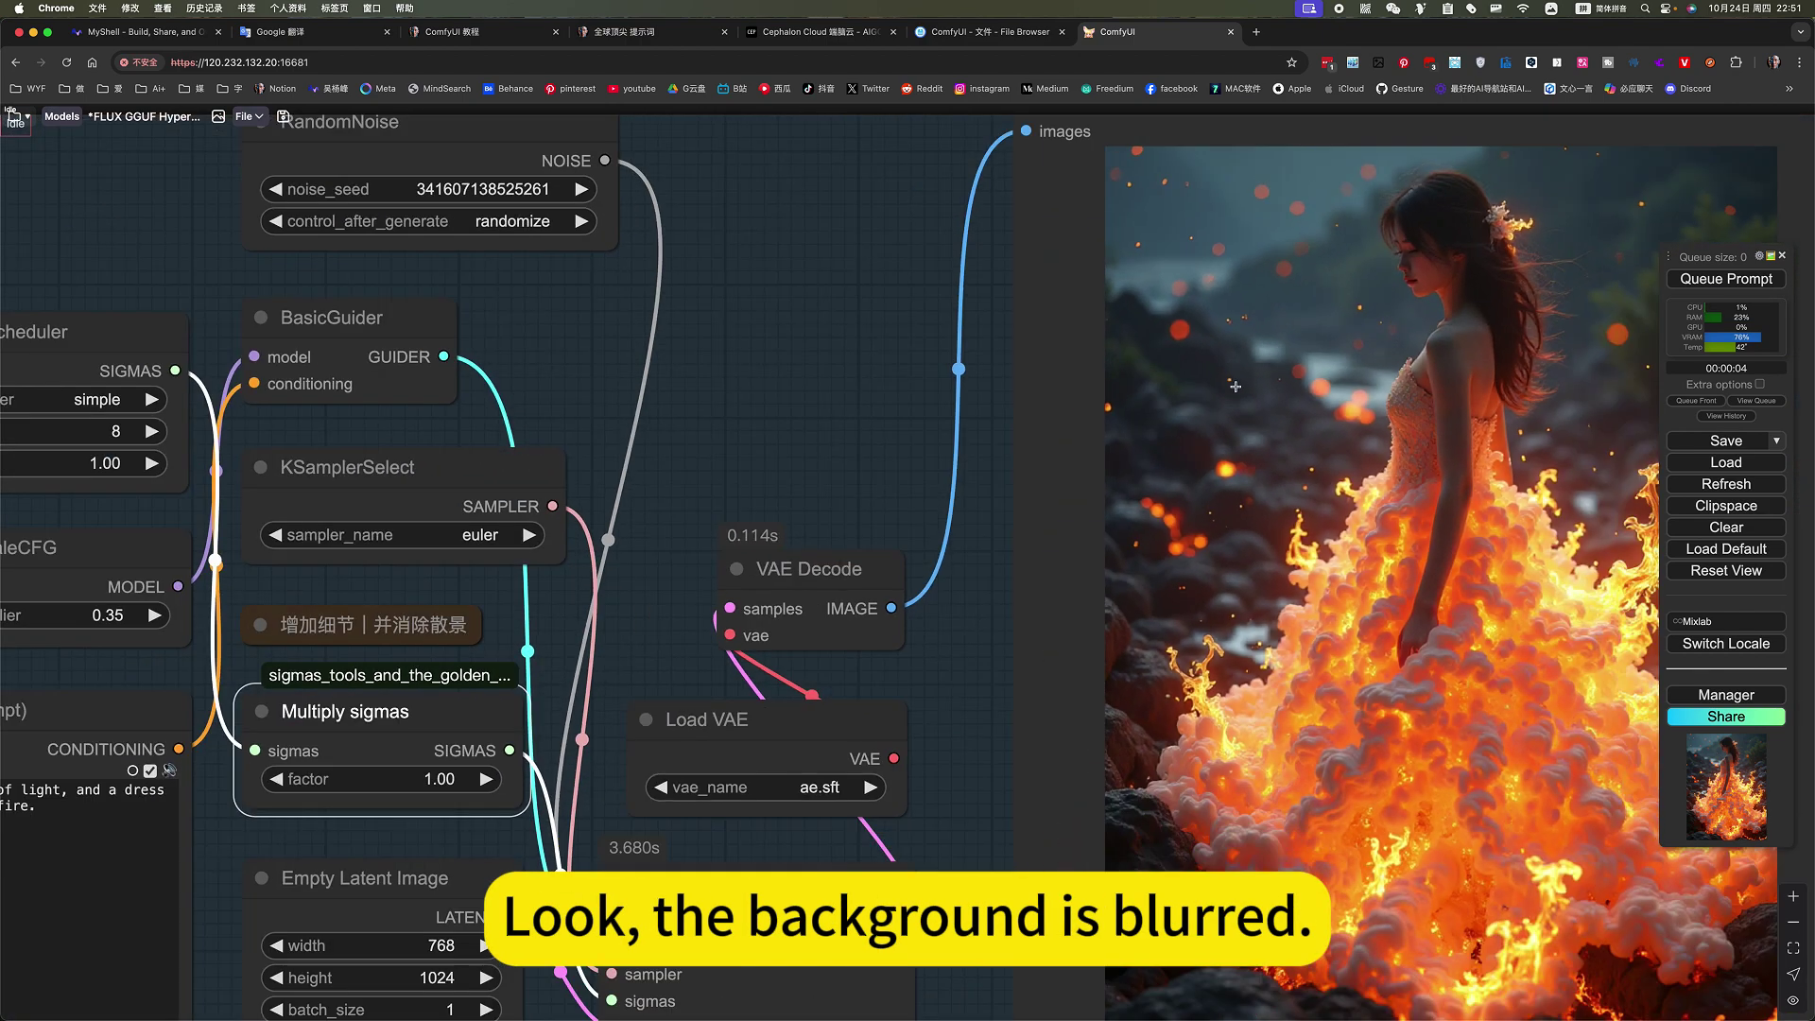
pyautogui.scroll(-4, 1235, 386)
# Generate an image with the Multiply sigmas factor set to 0.9 and inspect its background and dress detail up close
pyautogui.click(696, 662)
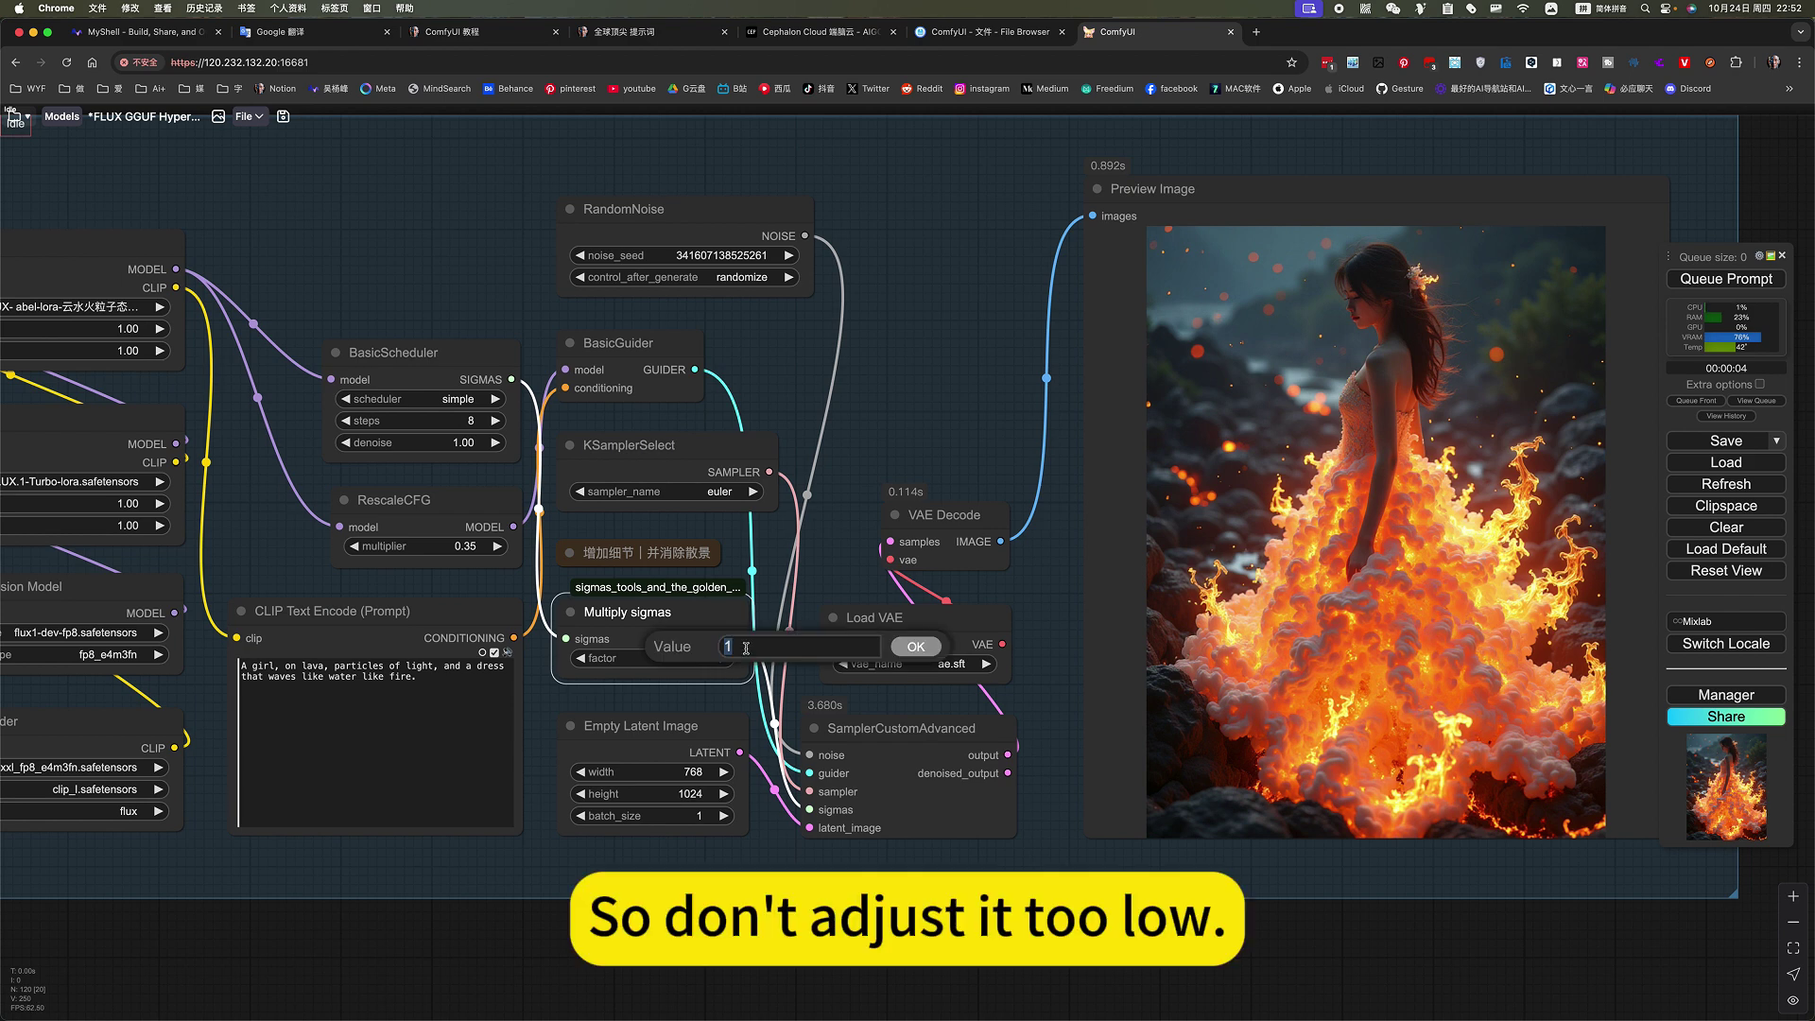
pyautogui.write('0')
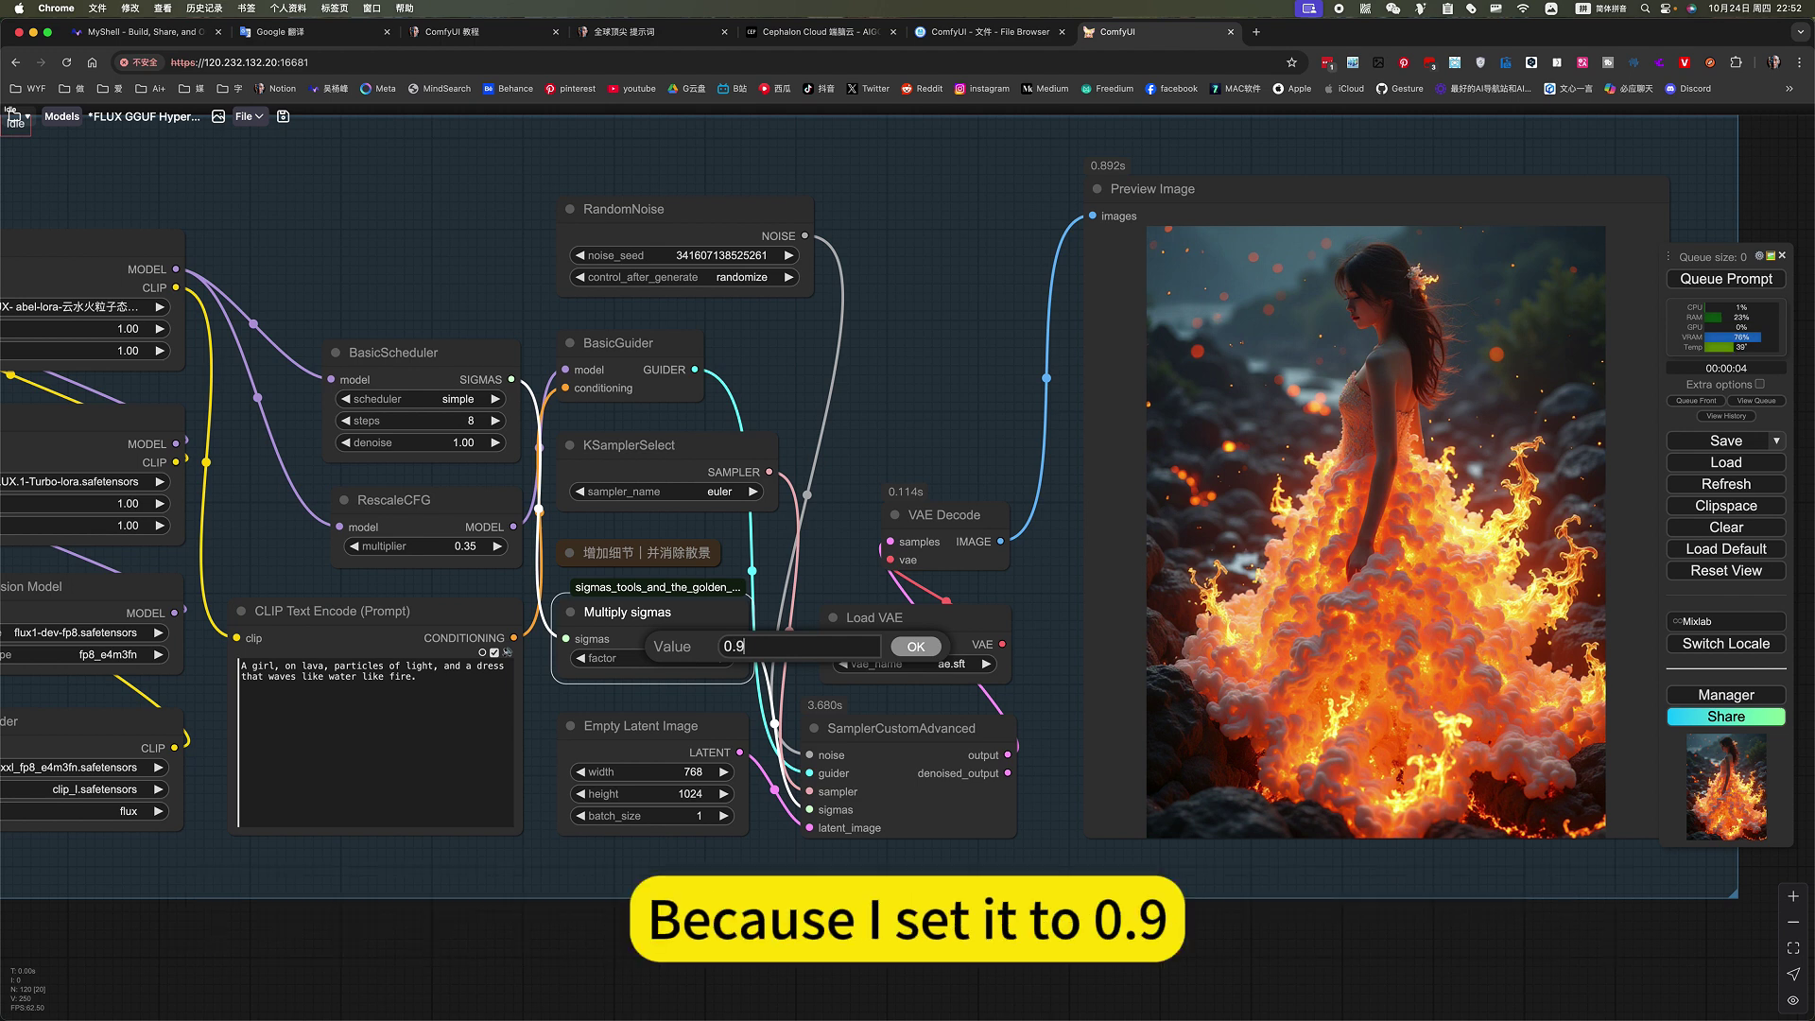
pyautogui.write('.9')
pyautogui.click(916, 646)
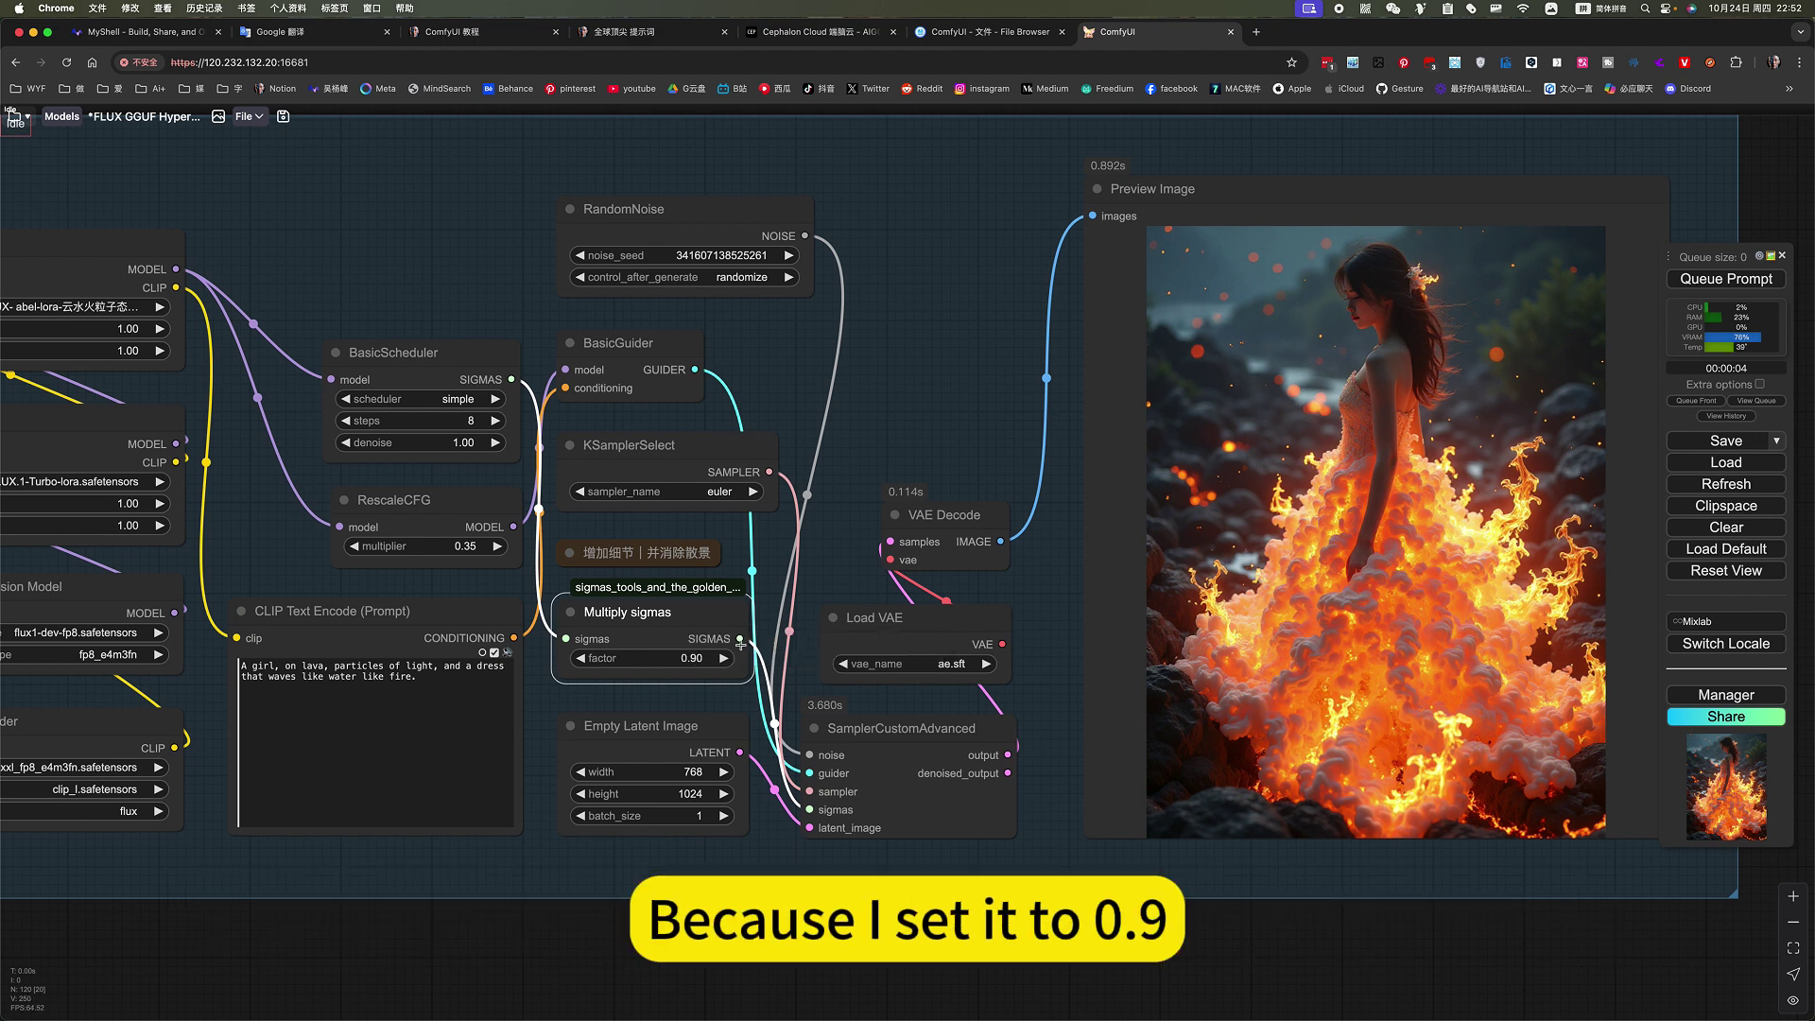
pyautogui.click(1744, 279)
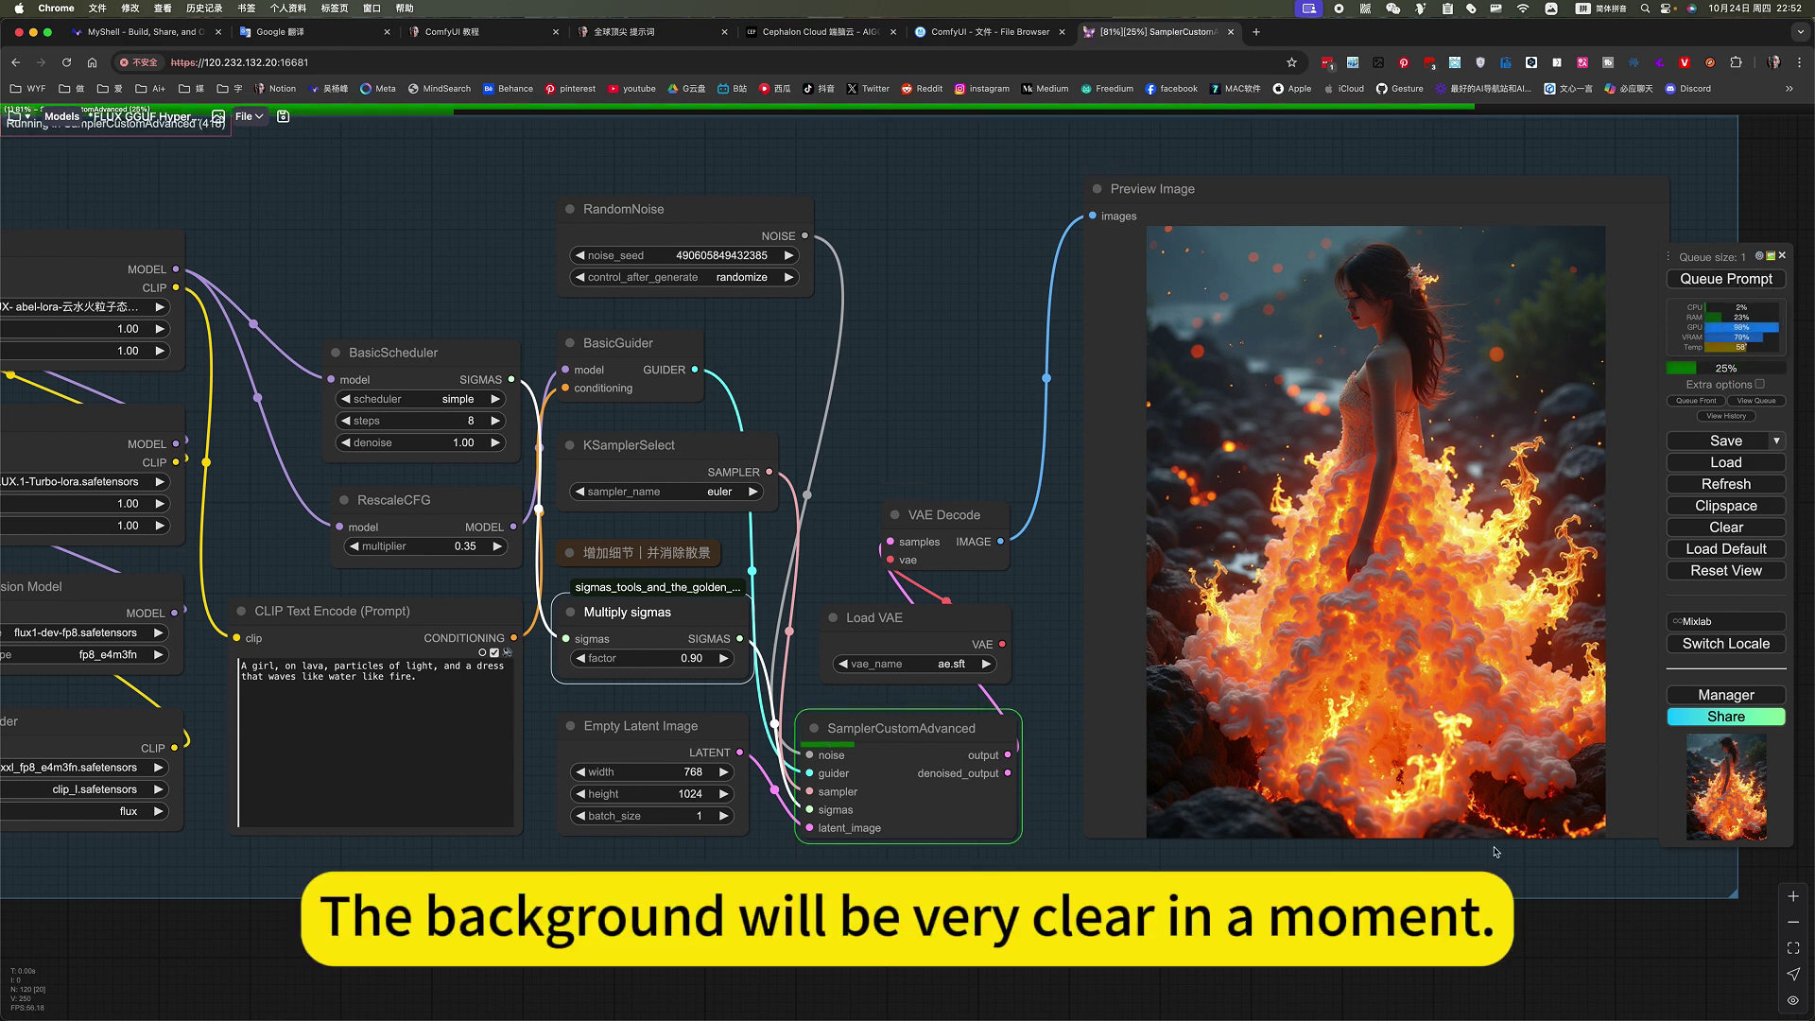
pyautogui.moveTo(1424, 937); pyautogui.dragTo(1355, 936)
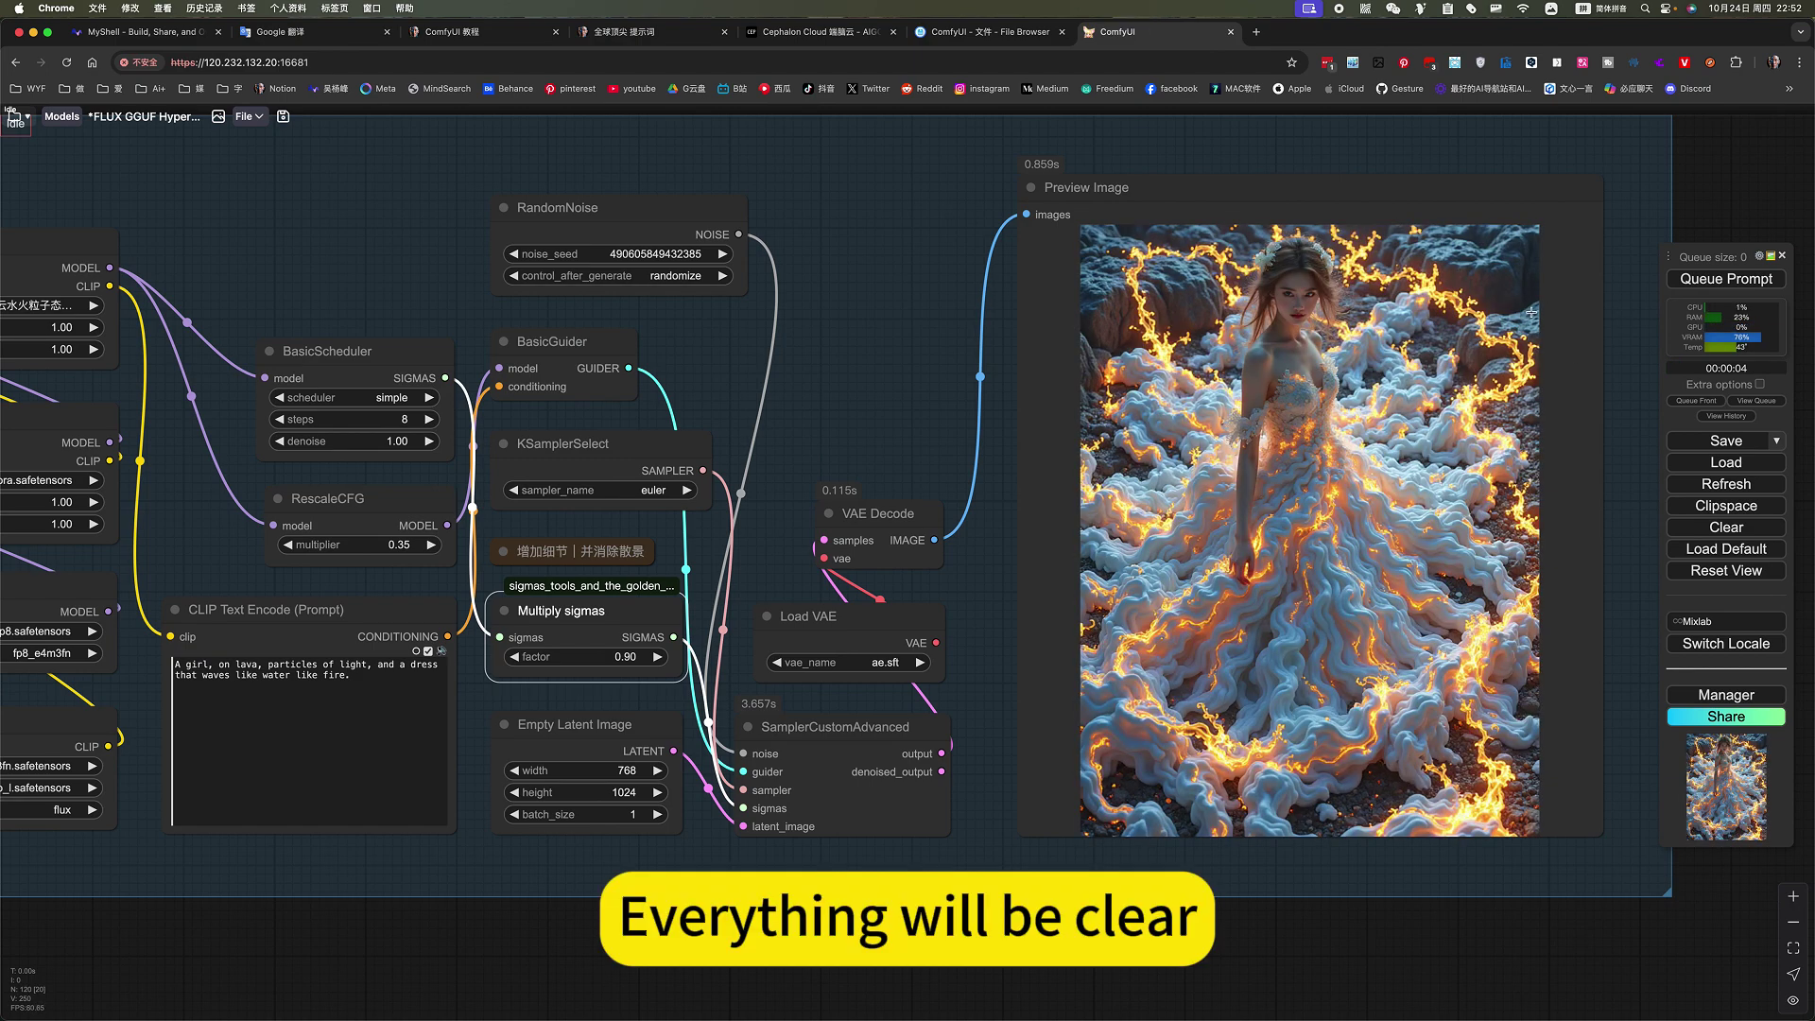
pyautogui.scroll(7, 1452, 443)
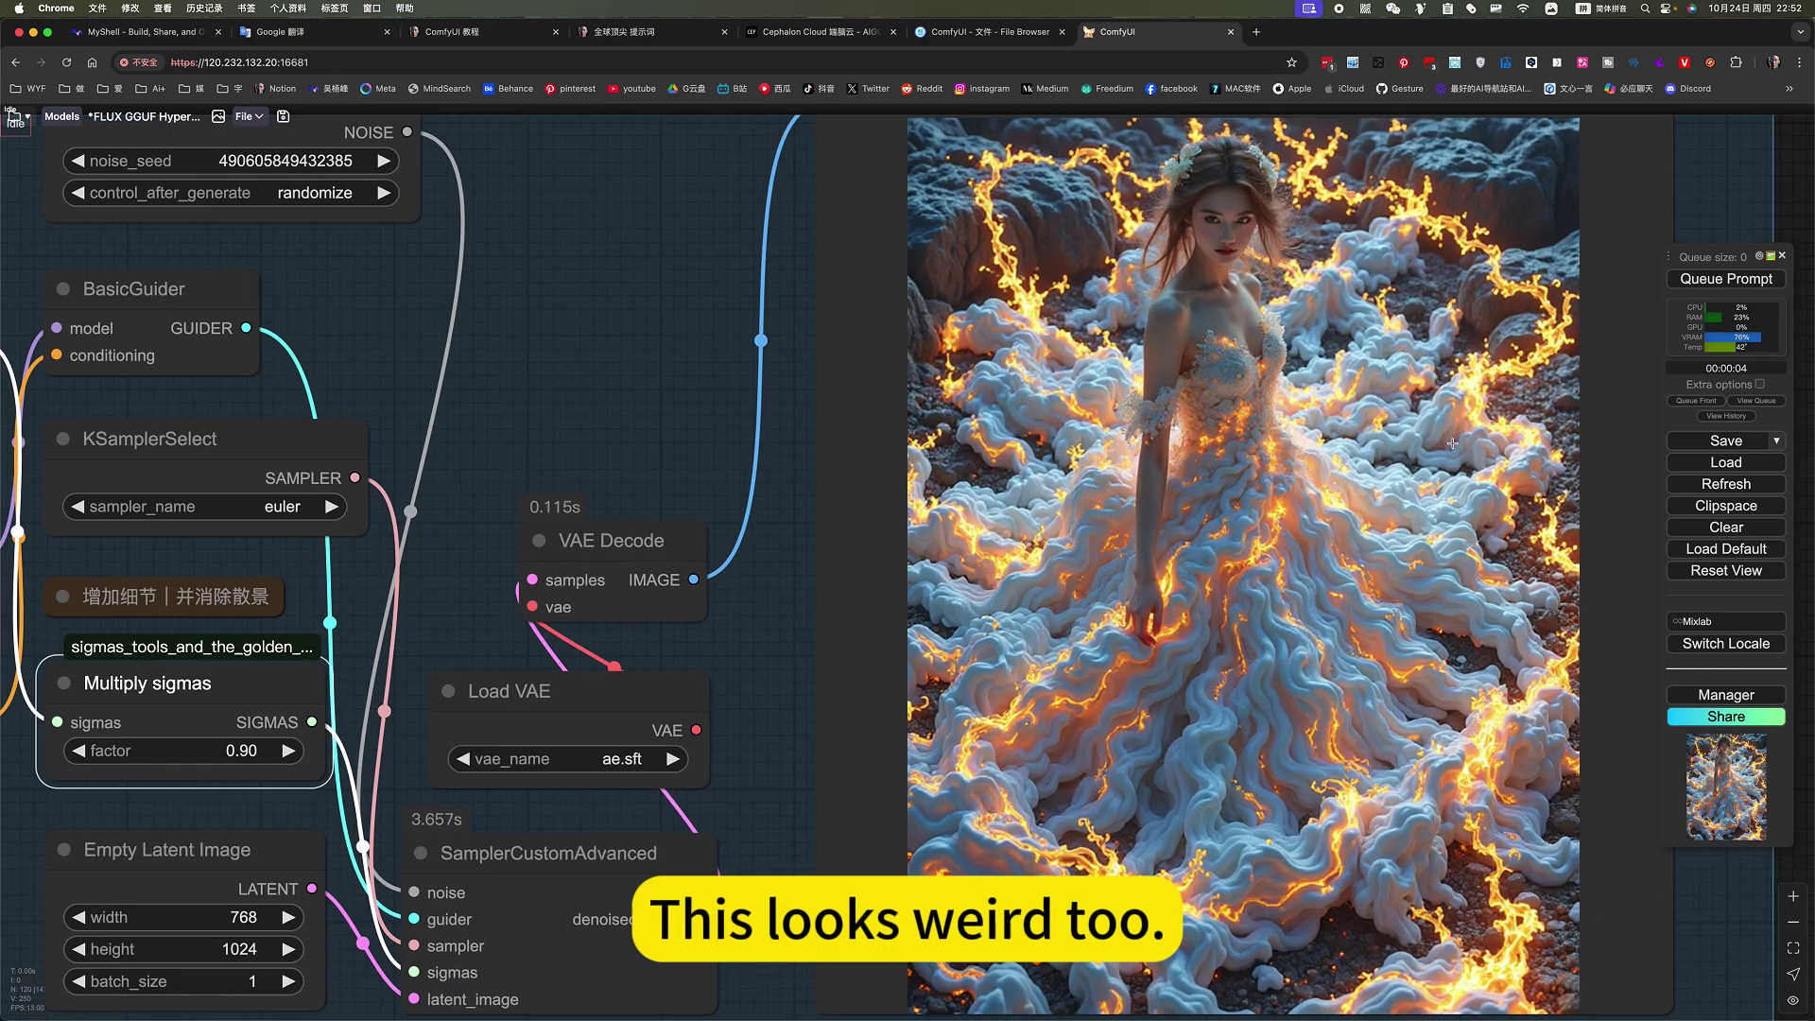
pyautogui.scroll(-6, 1451, 443)
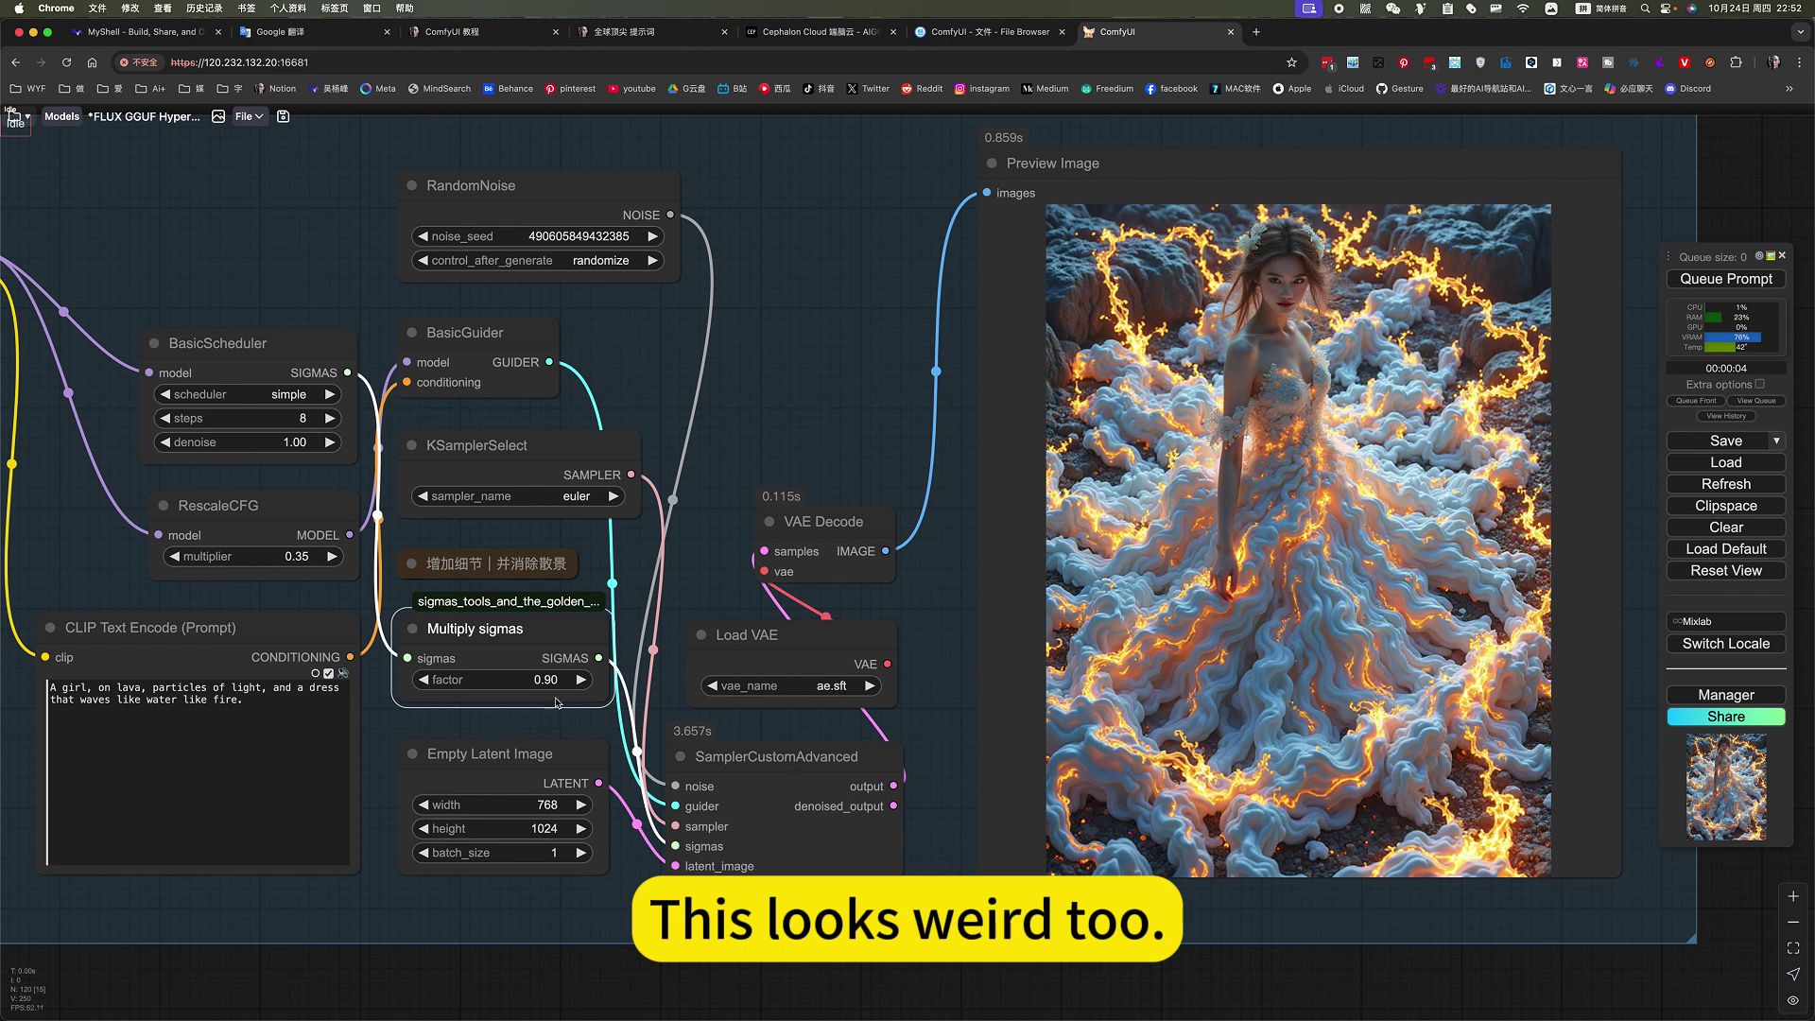
# Set the Multiply sigmas factor to 0.96 and generate a new image, examining the previewed picture up close during the run
pyautogui.click(565, 678)
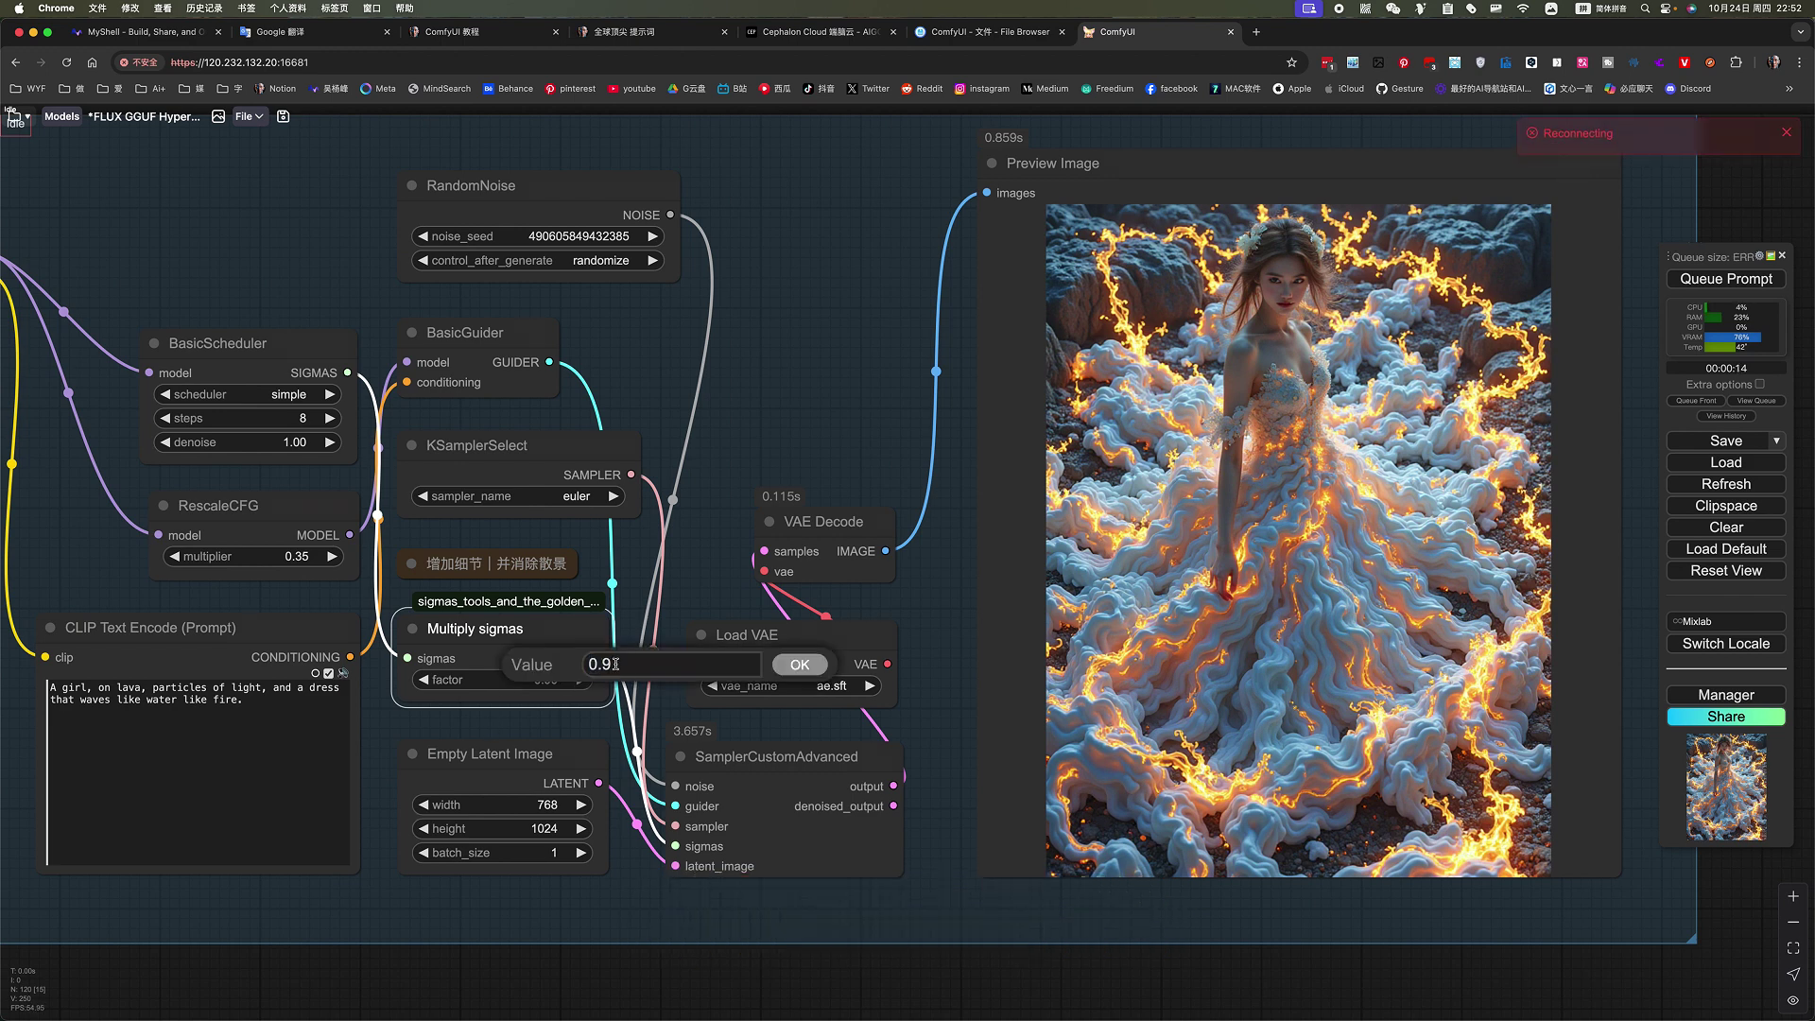
pyautogui.write('6')
pyautogui.press('Return')
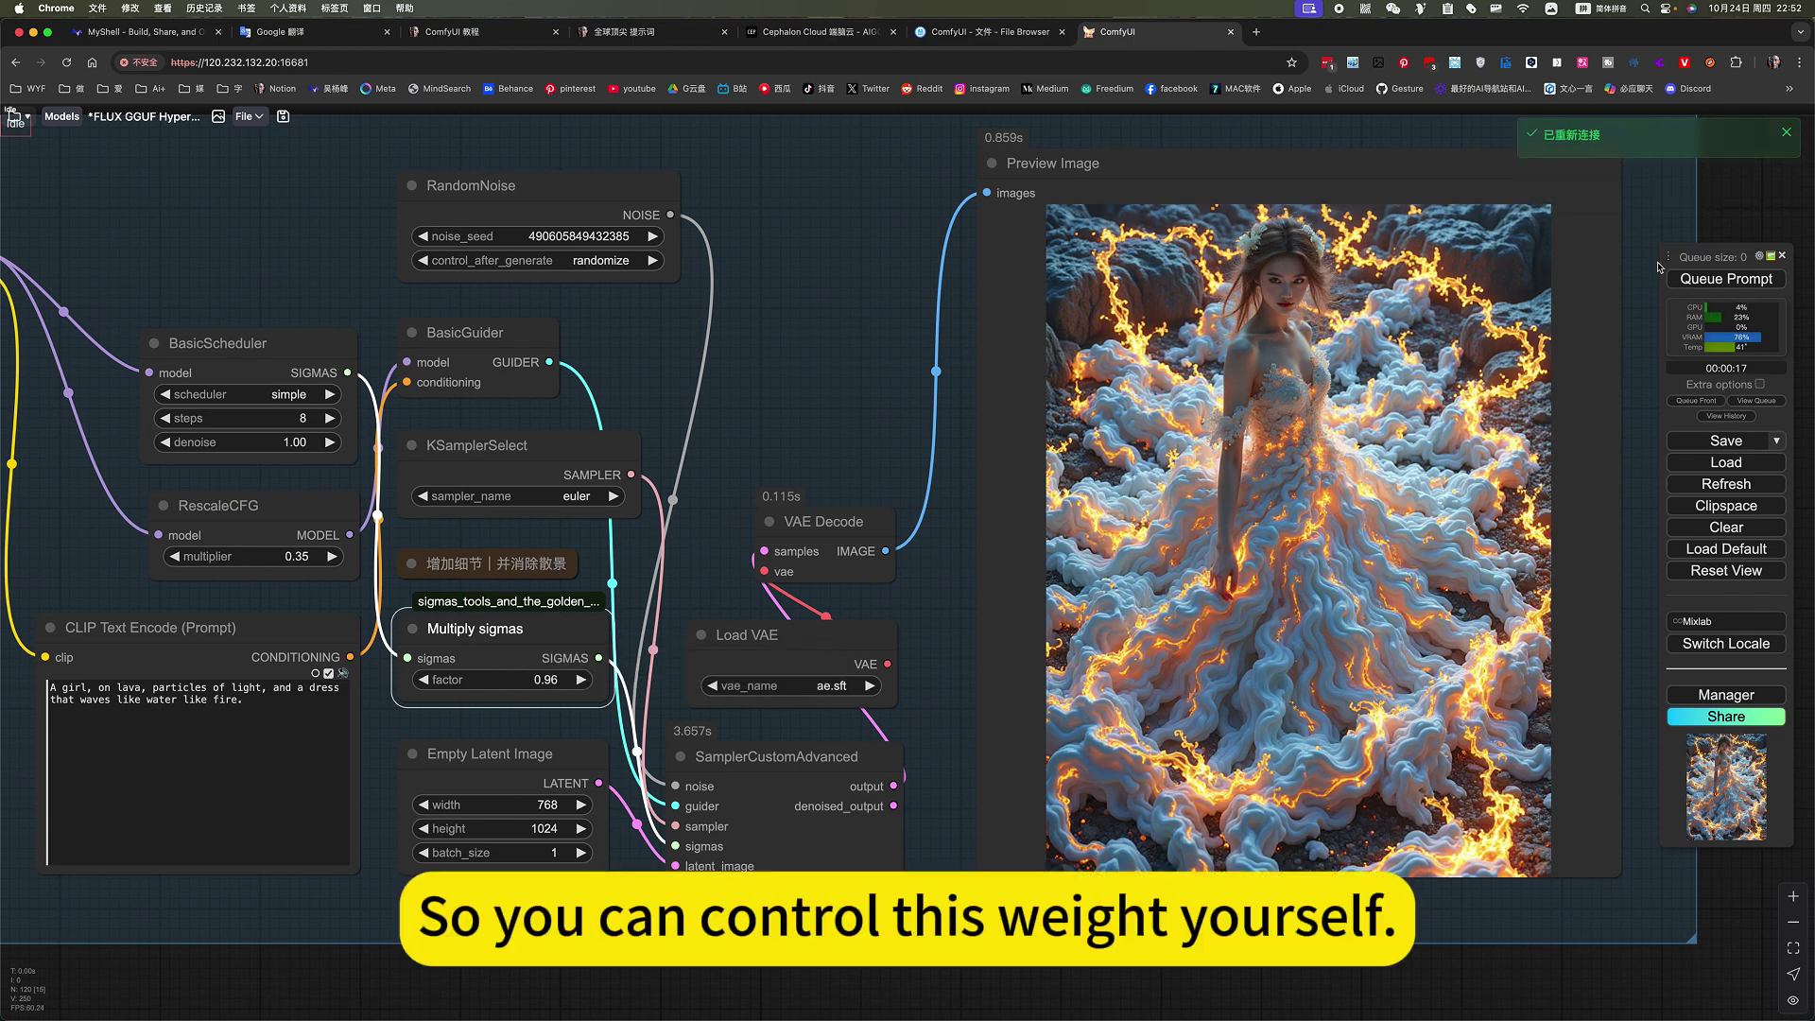
pyautogui.click(1717, 281)
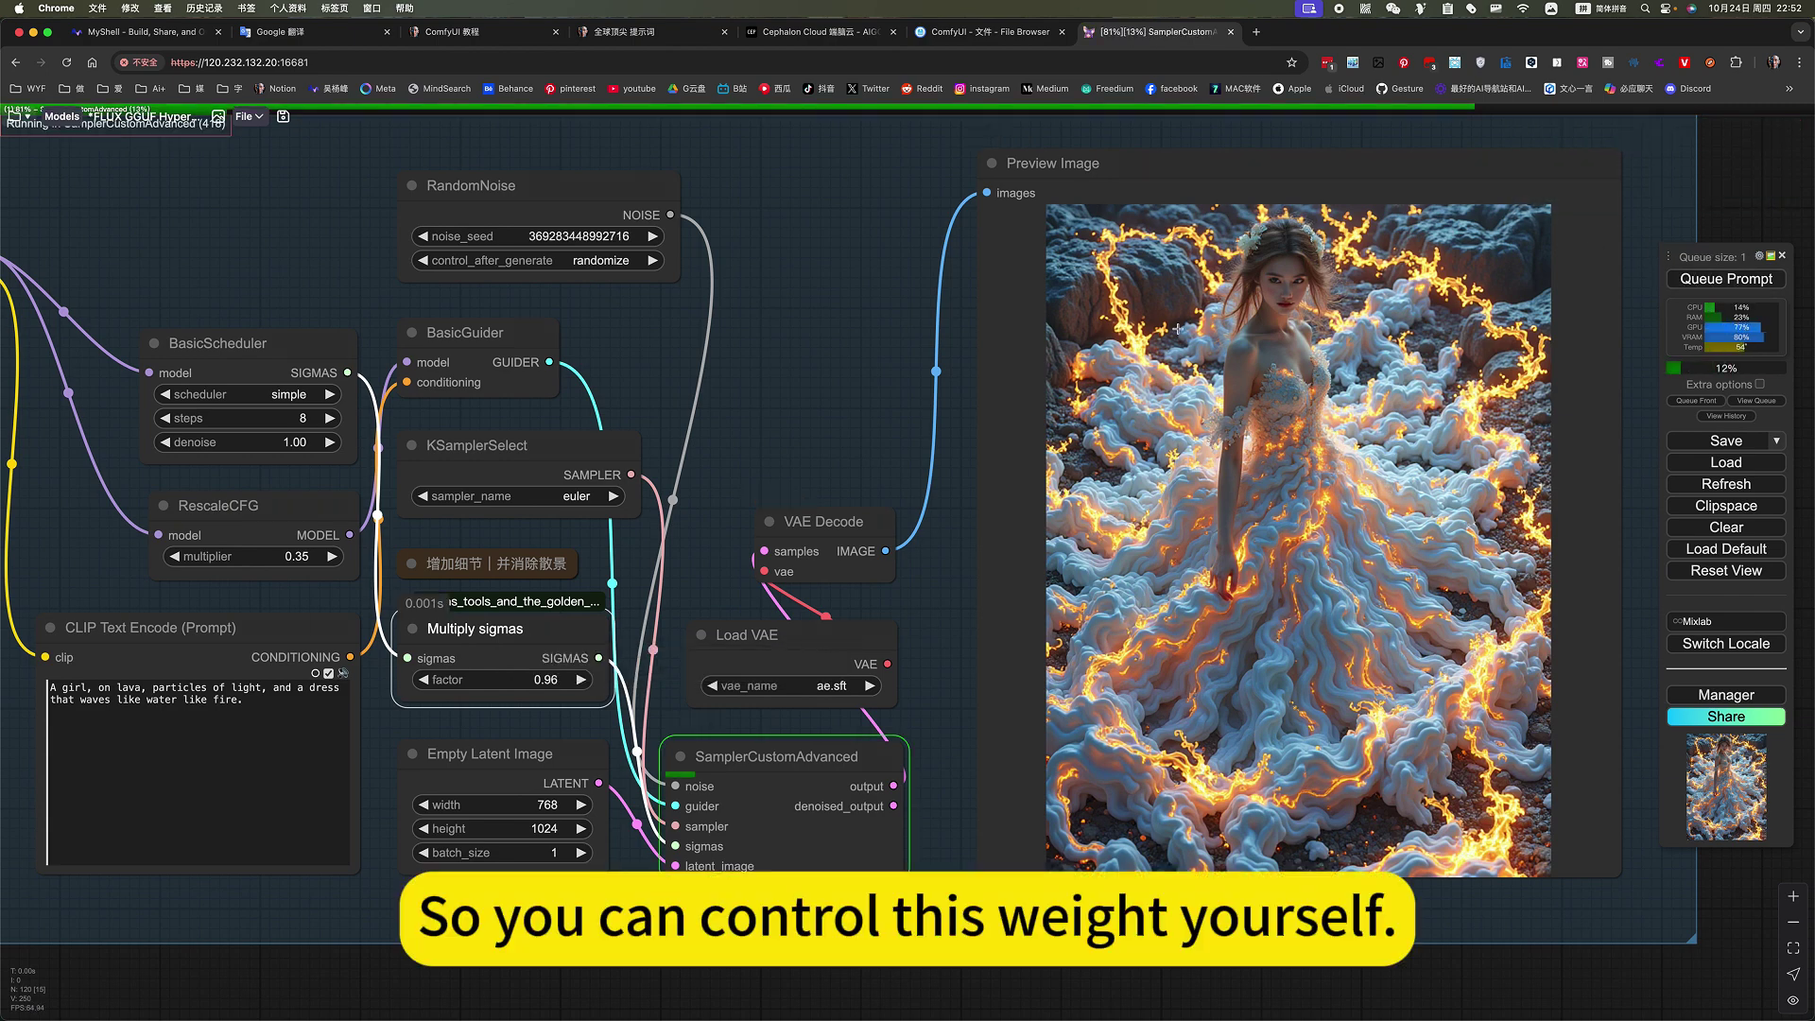
pyautogui.scroll(8, 1141, 272)
pyautogui.scroll(-6, 1142, 272)
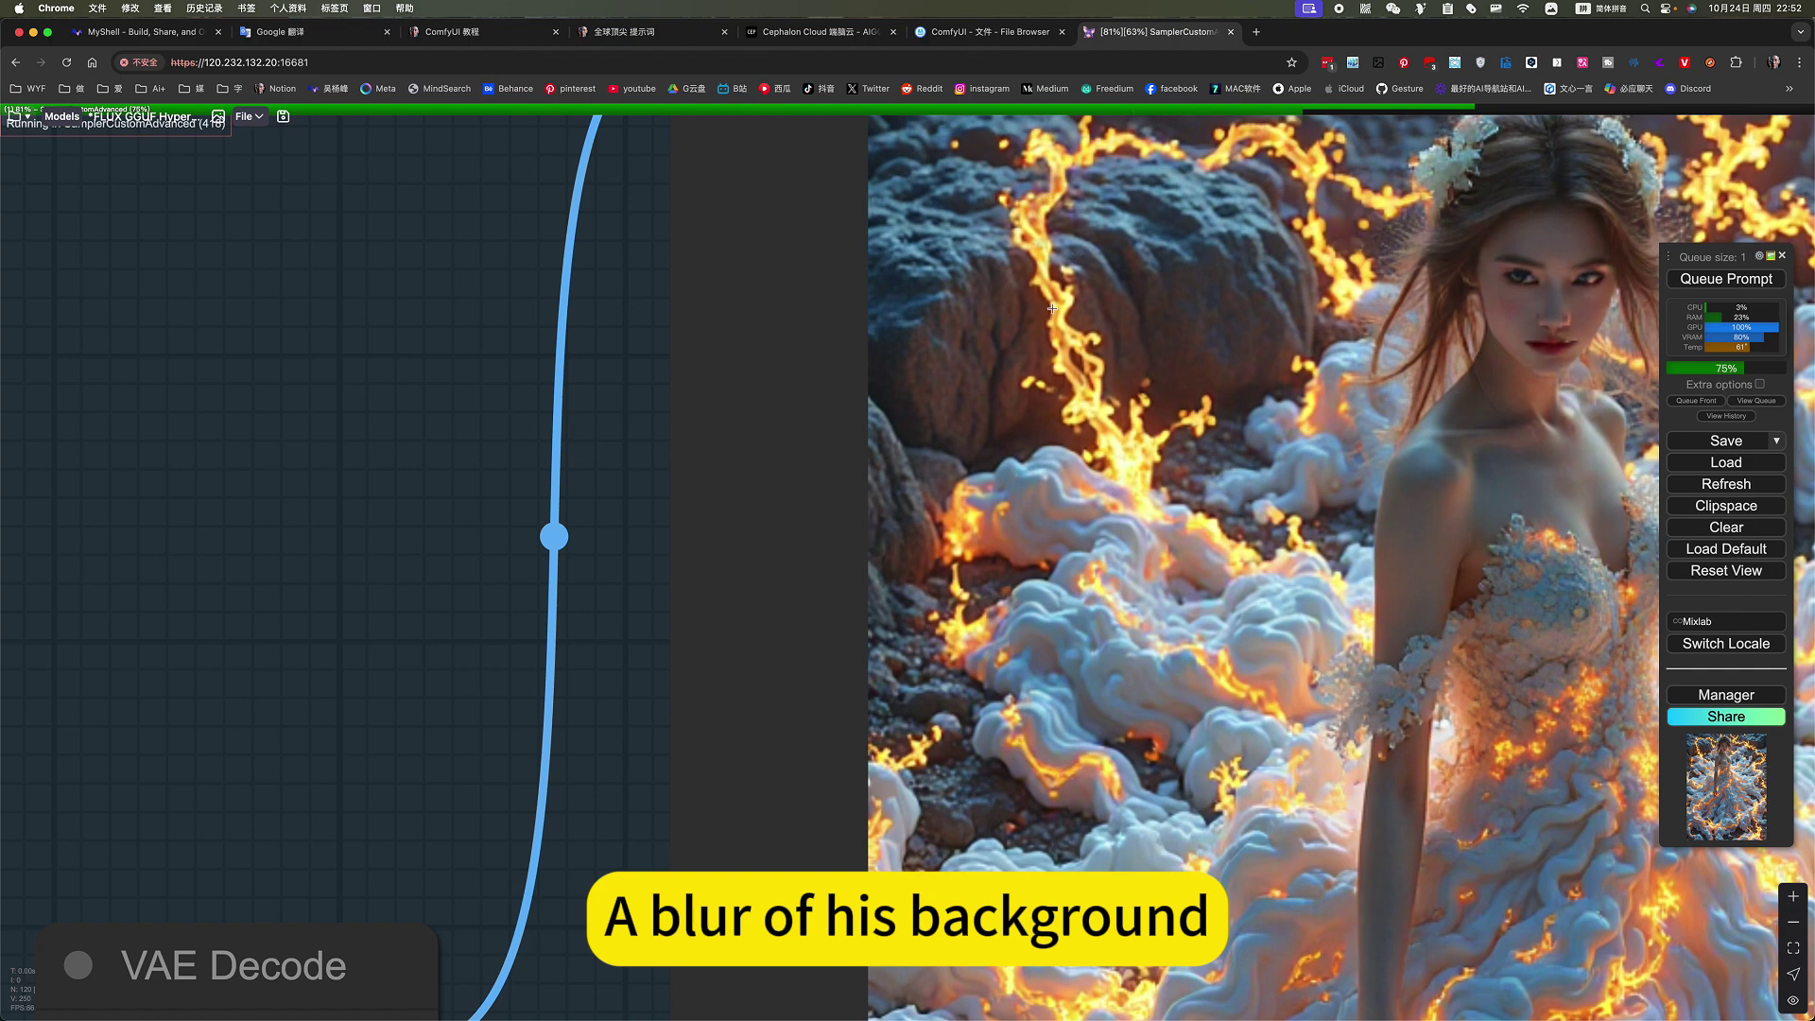
pyautogui.scroll(-3, 1085, 407)
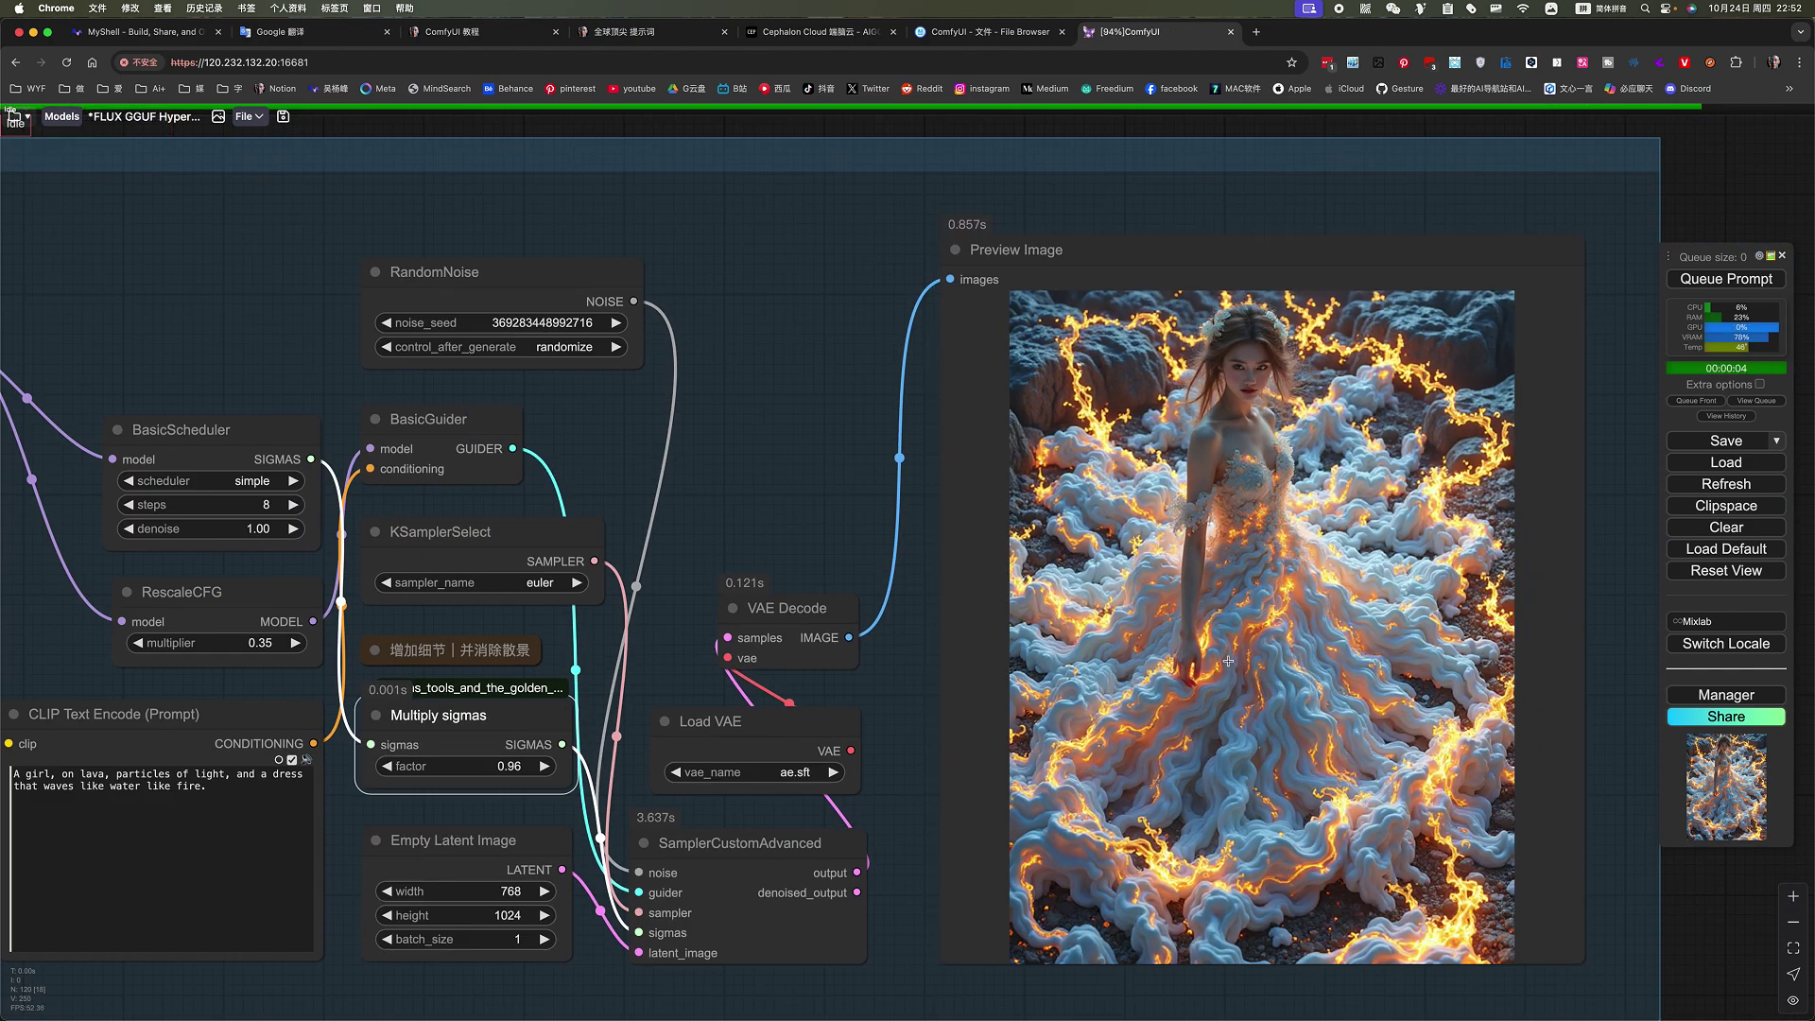
# Generate another image at the 0.96 sigmas factor and inspect the result in the Preview Image node
pyautogui.scroll(-4, 1263, 677)
pyautogui.hotkey('ctrl', 'Return')
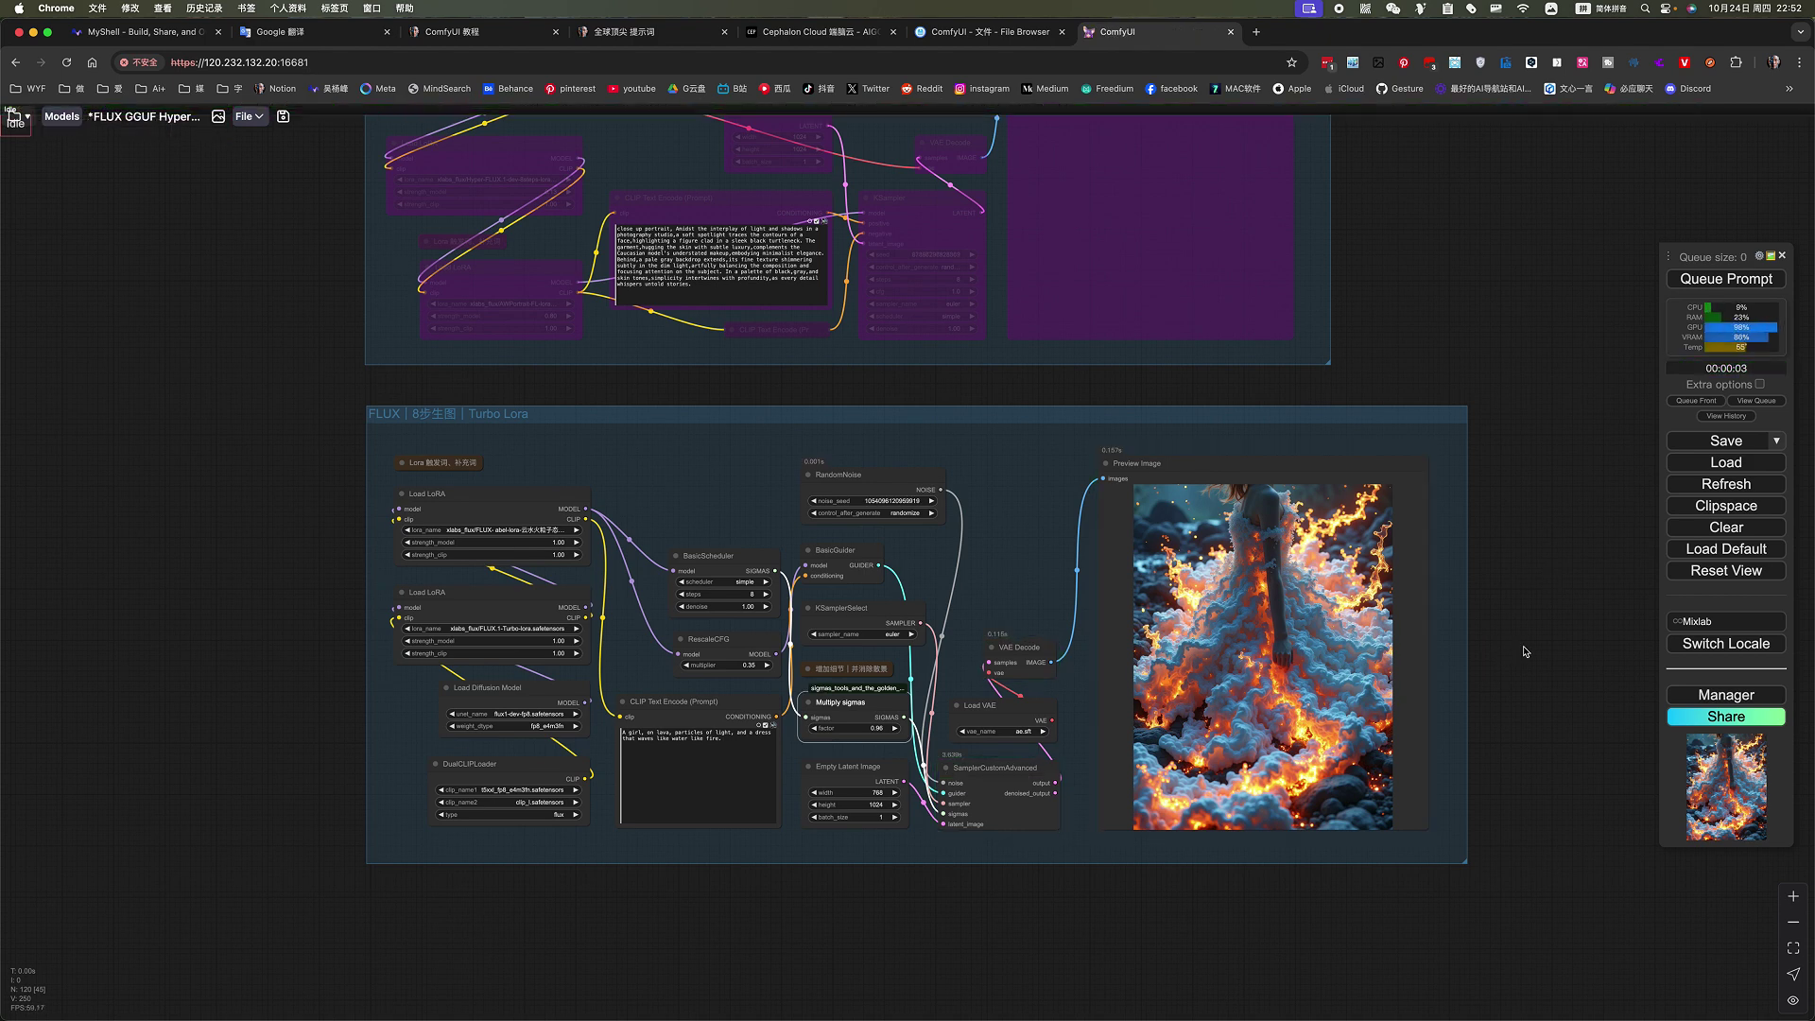
pyautogui.scroll(4, 1311, 660)
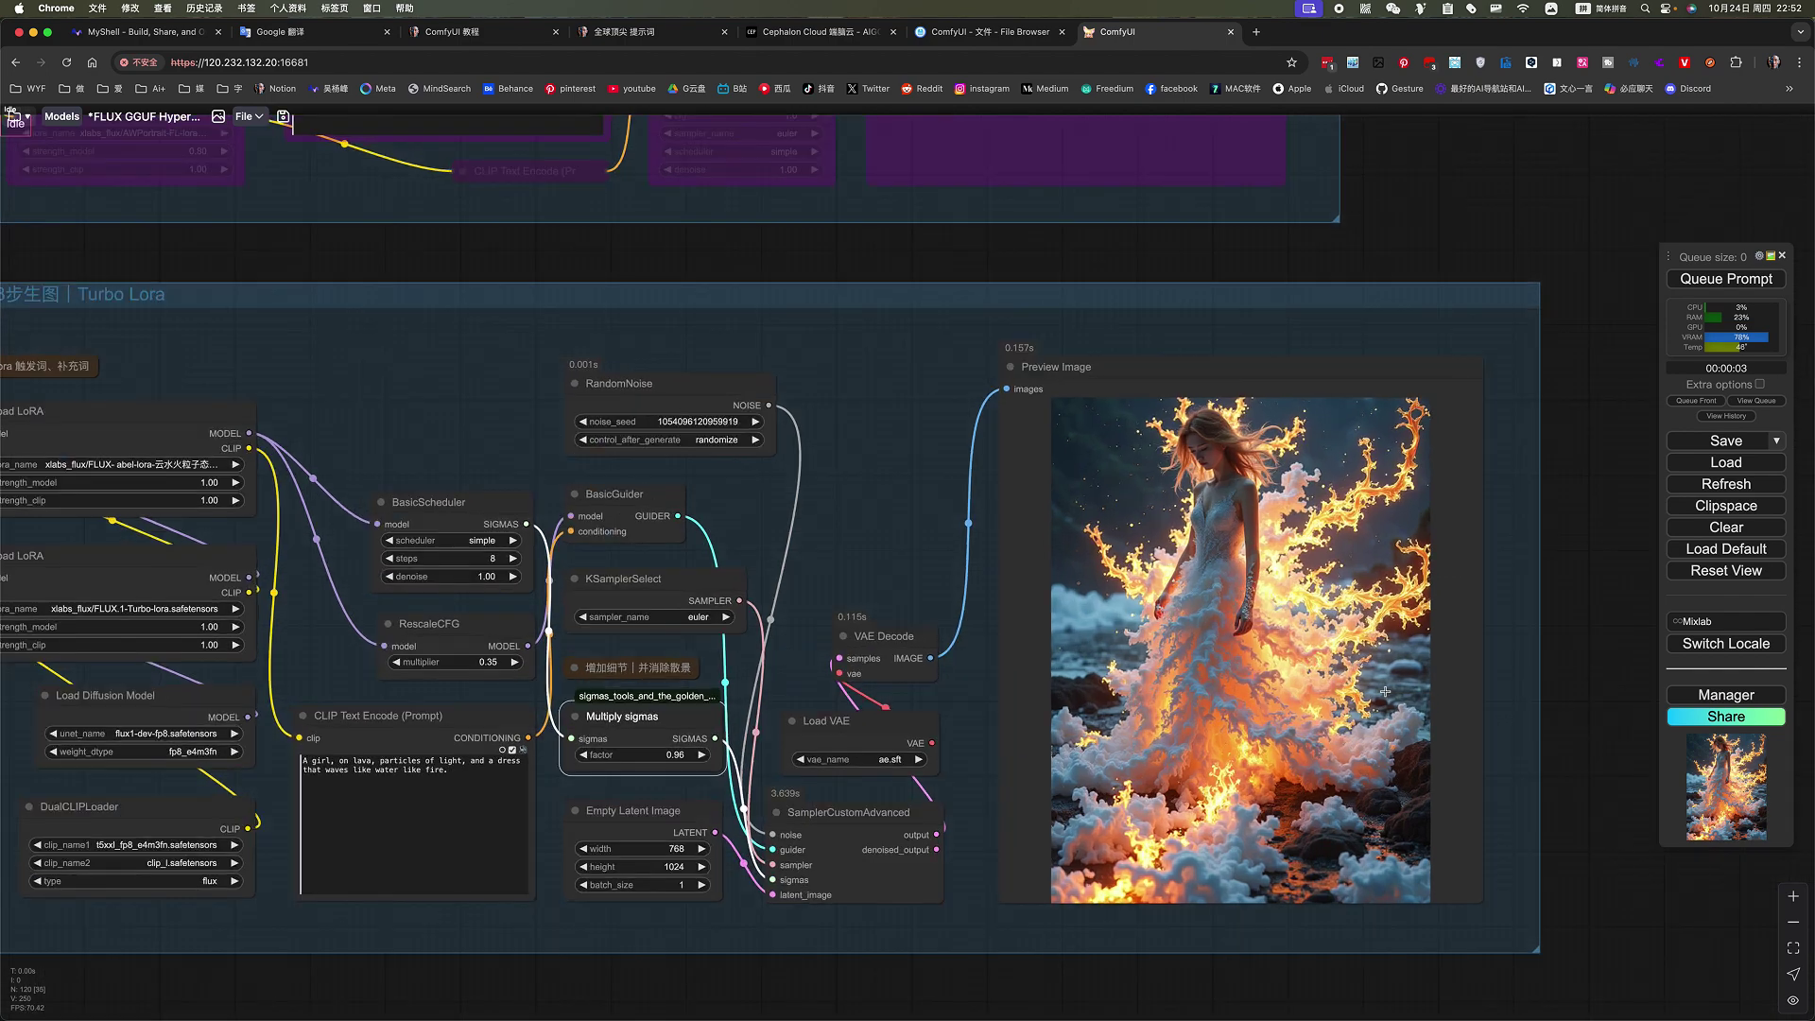
pyautogui.scroll(5, 1208, 675)
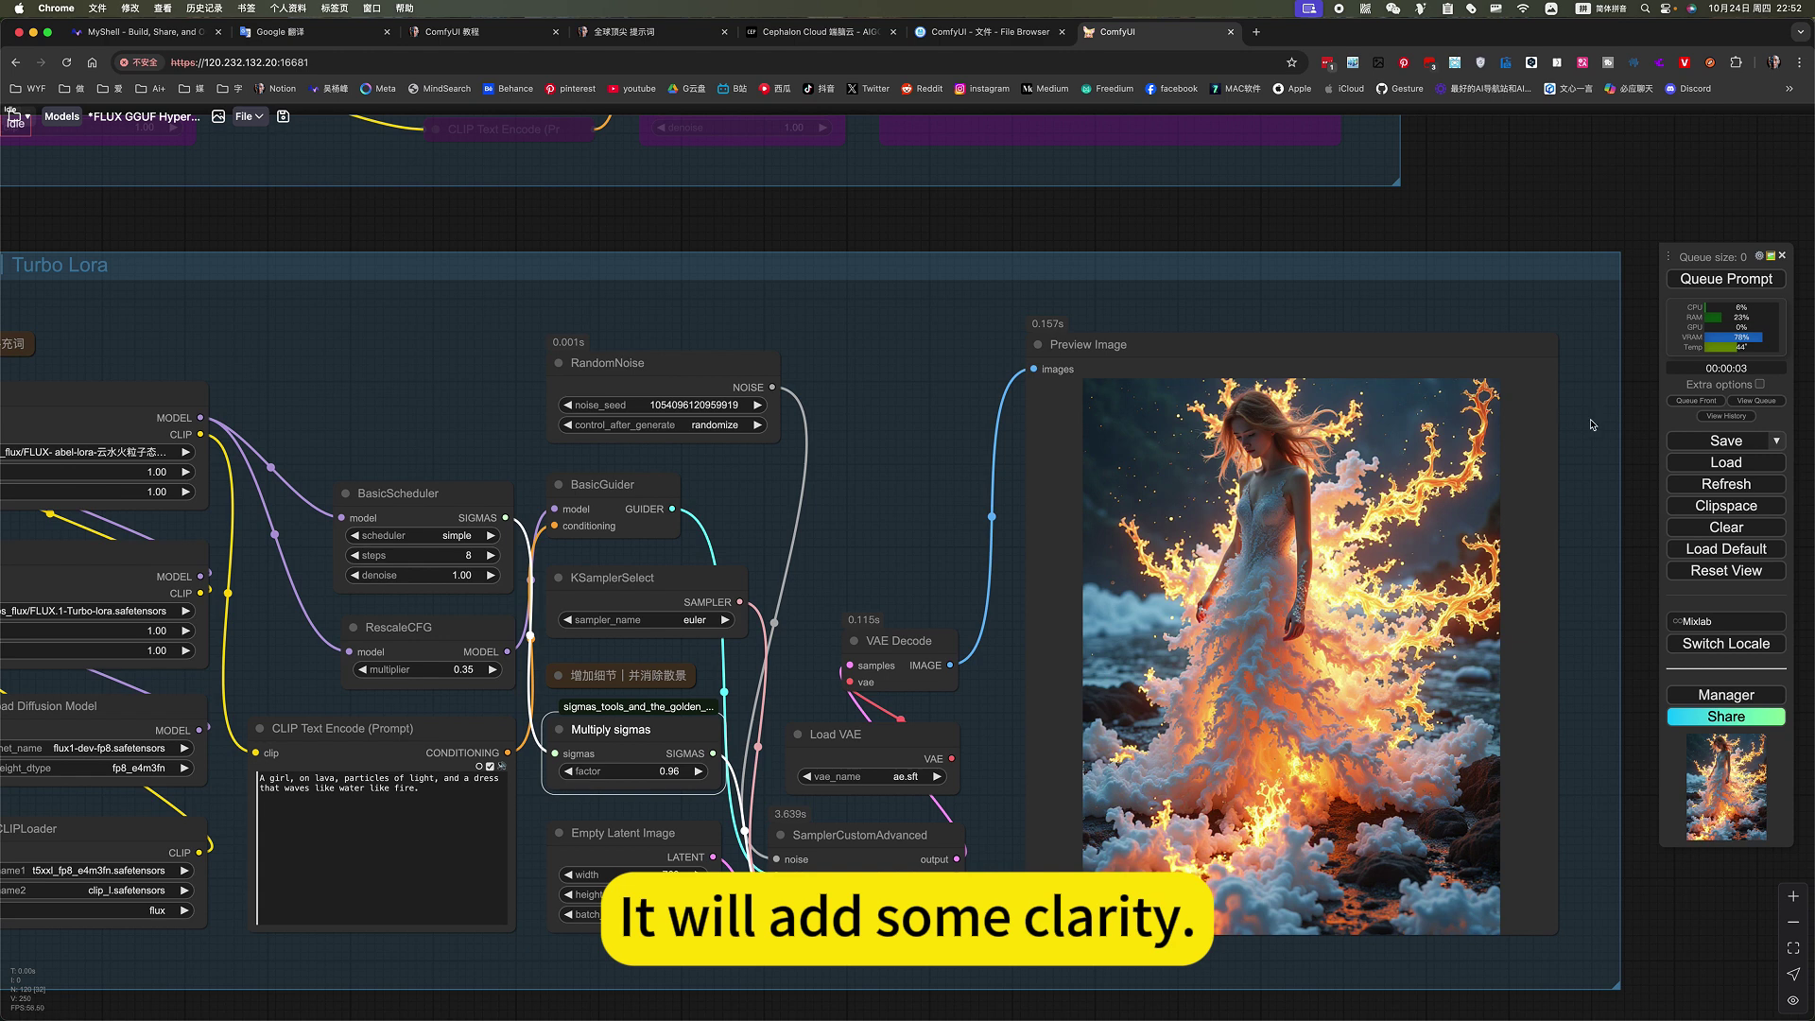
# Set the Multiply sigmas factor to 0.98, generate a new image and inspect its background and dress detail
pyautogui.click(677, 775)
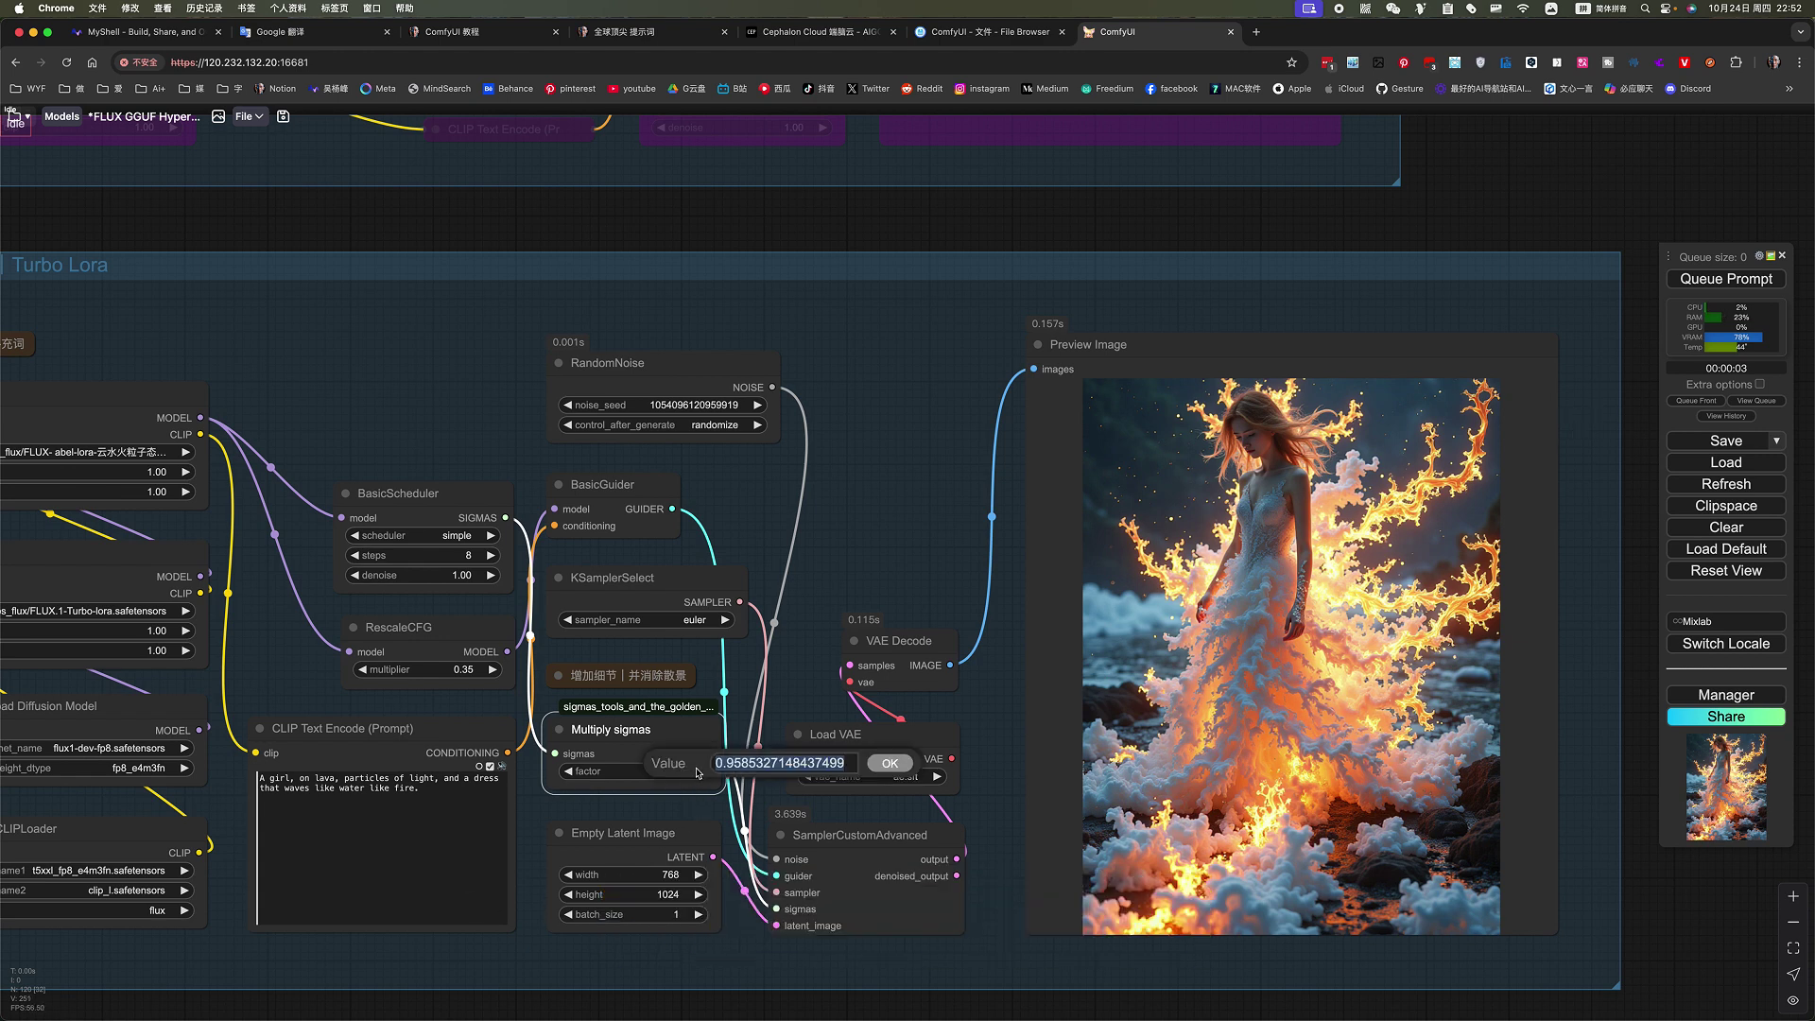
pyautogui.moveTo(732, 763); pyautogui.dragTo(925, 767)
pyautogui.write('96')
pyautogui.press('Return')
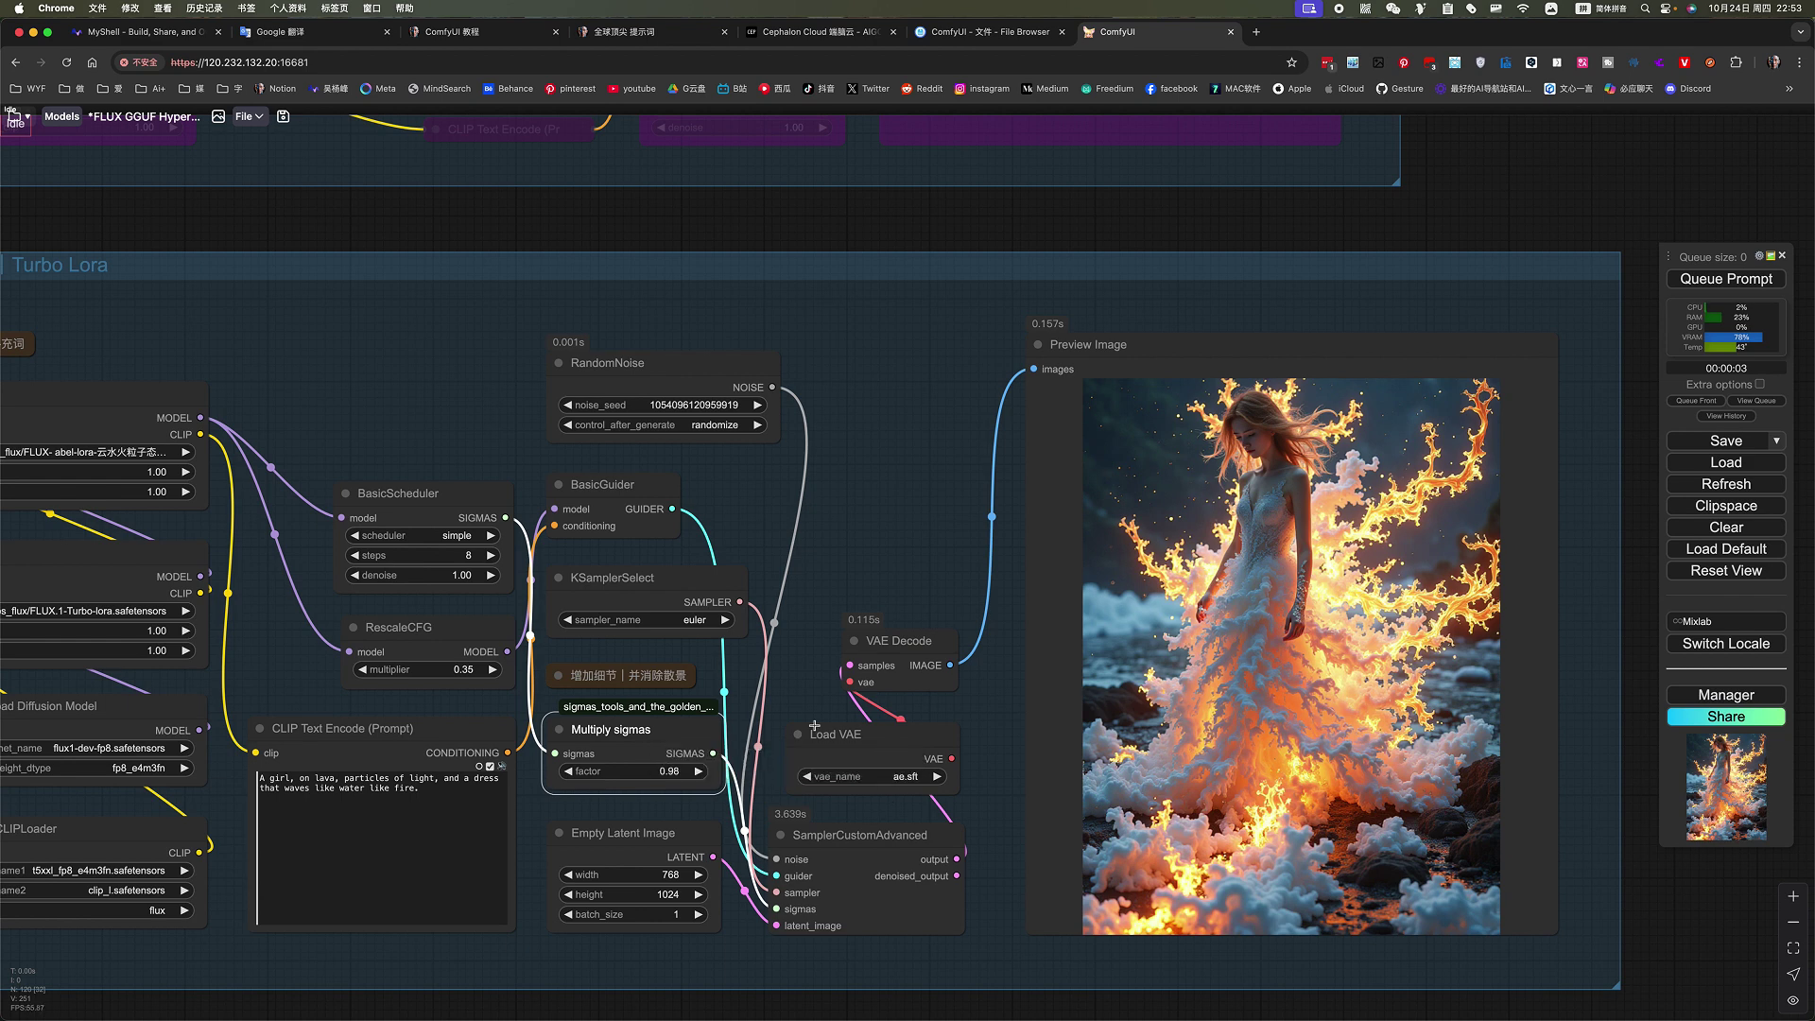
pyautogui.click(1713, 279)
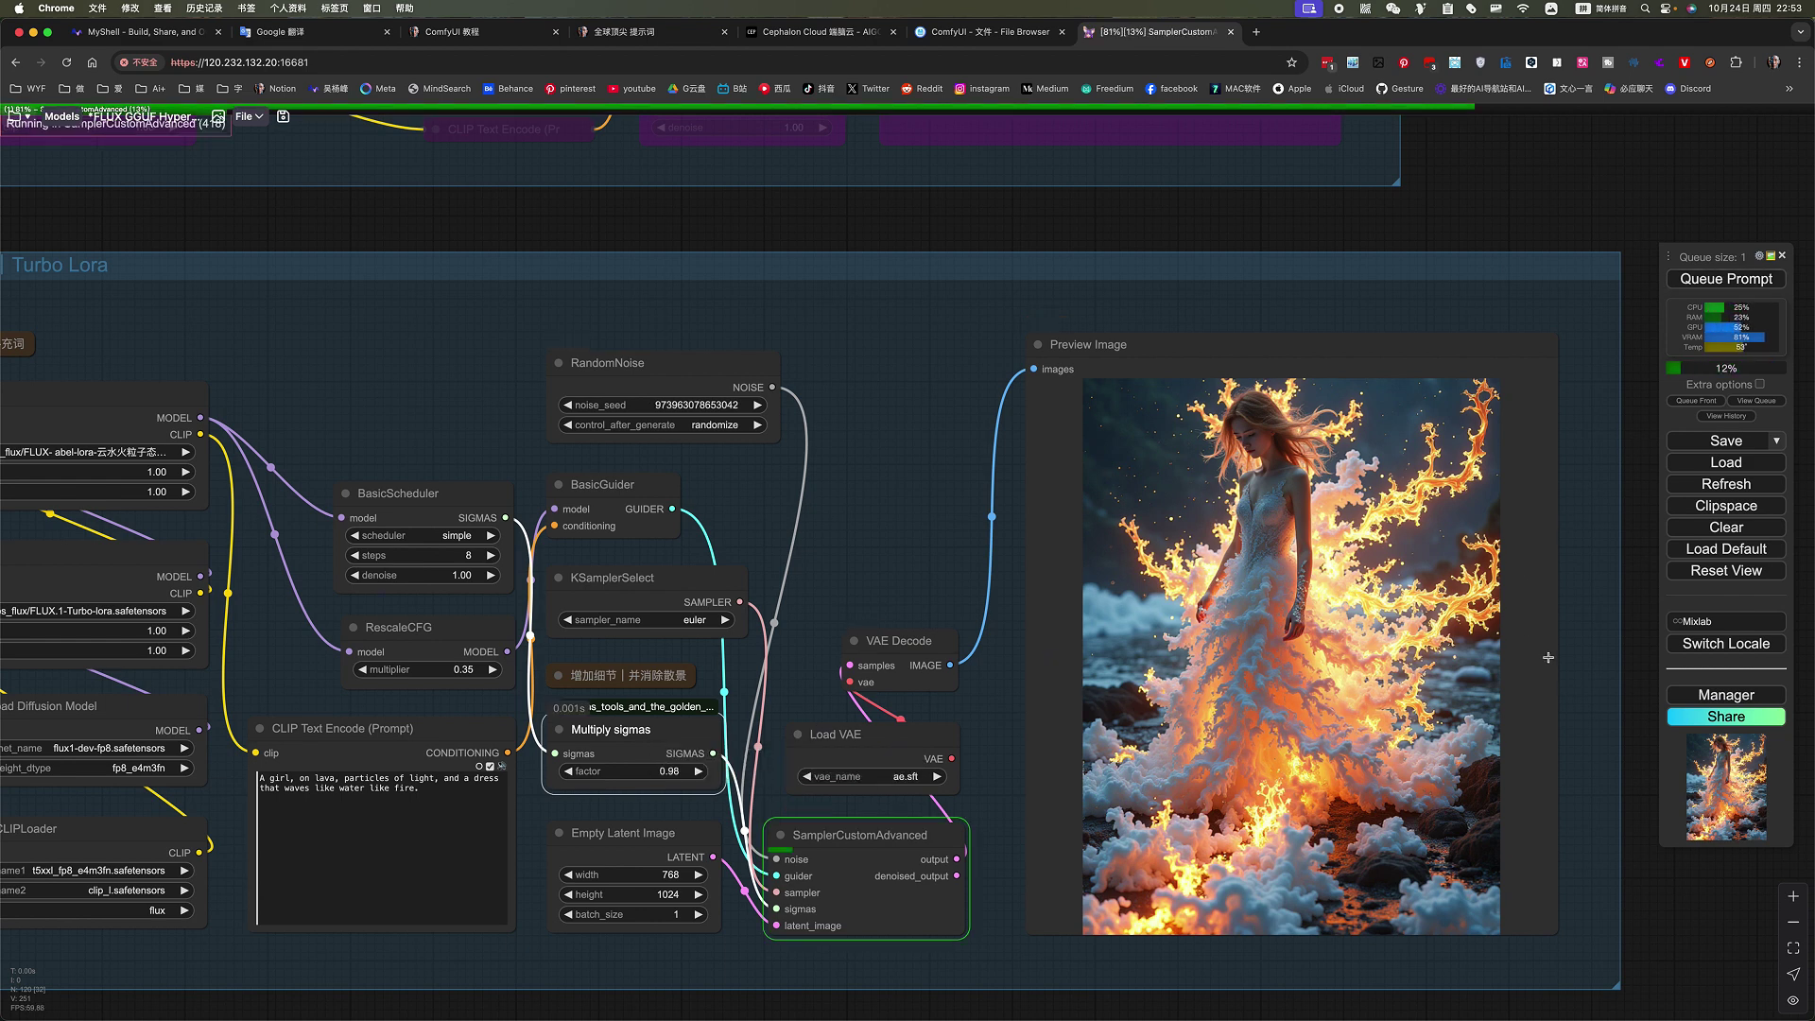
pyautogui.click(1674, 926)
pyautogui.moveTo(1680, 926); pyautogui.dragTo(1604, 881)
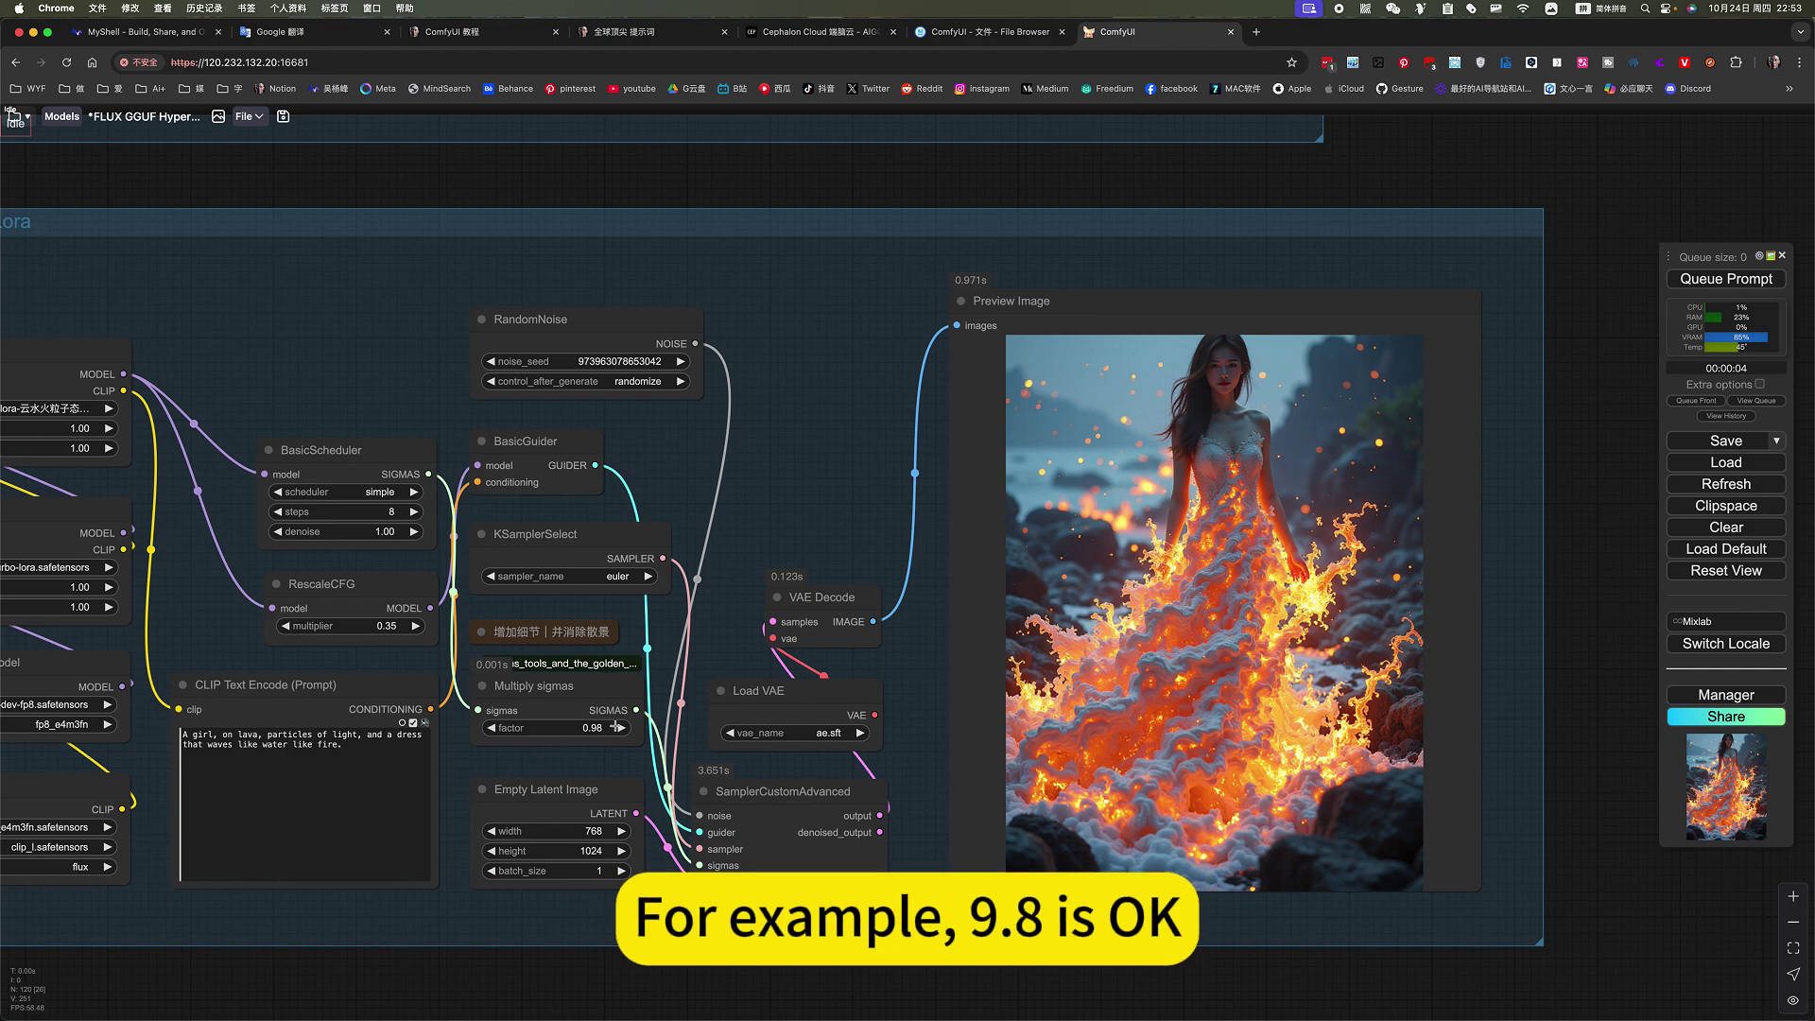
pyautogui.scroll(6, 1234, 706)
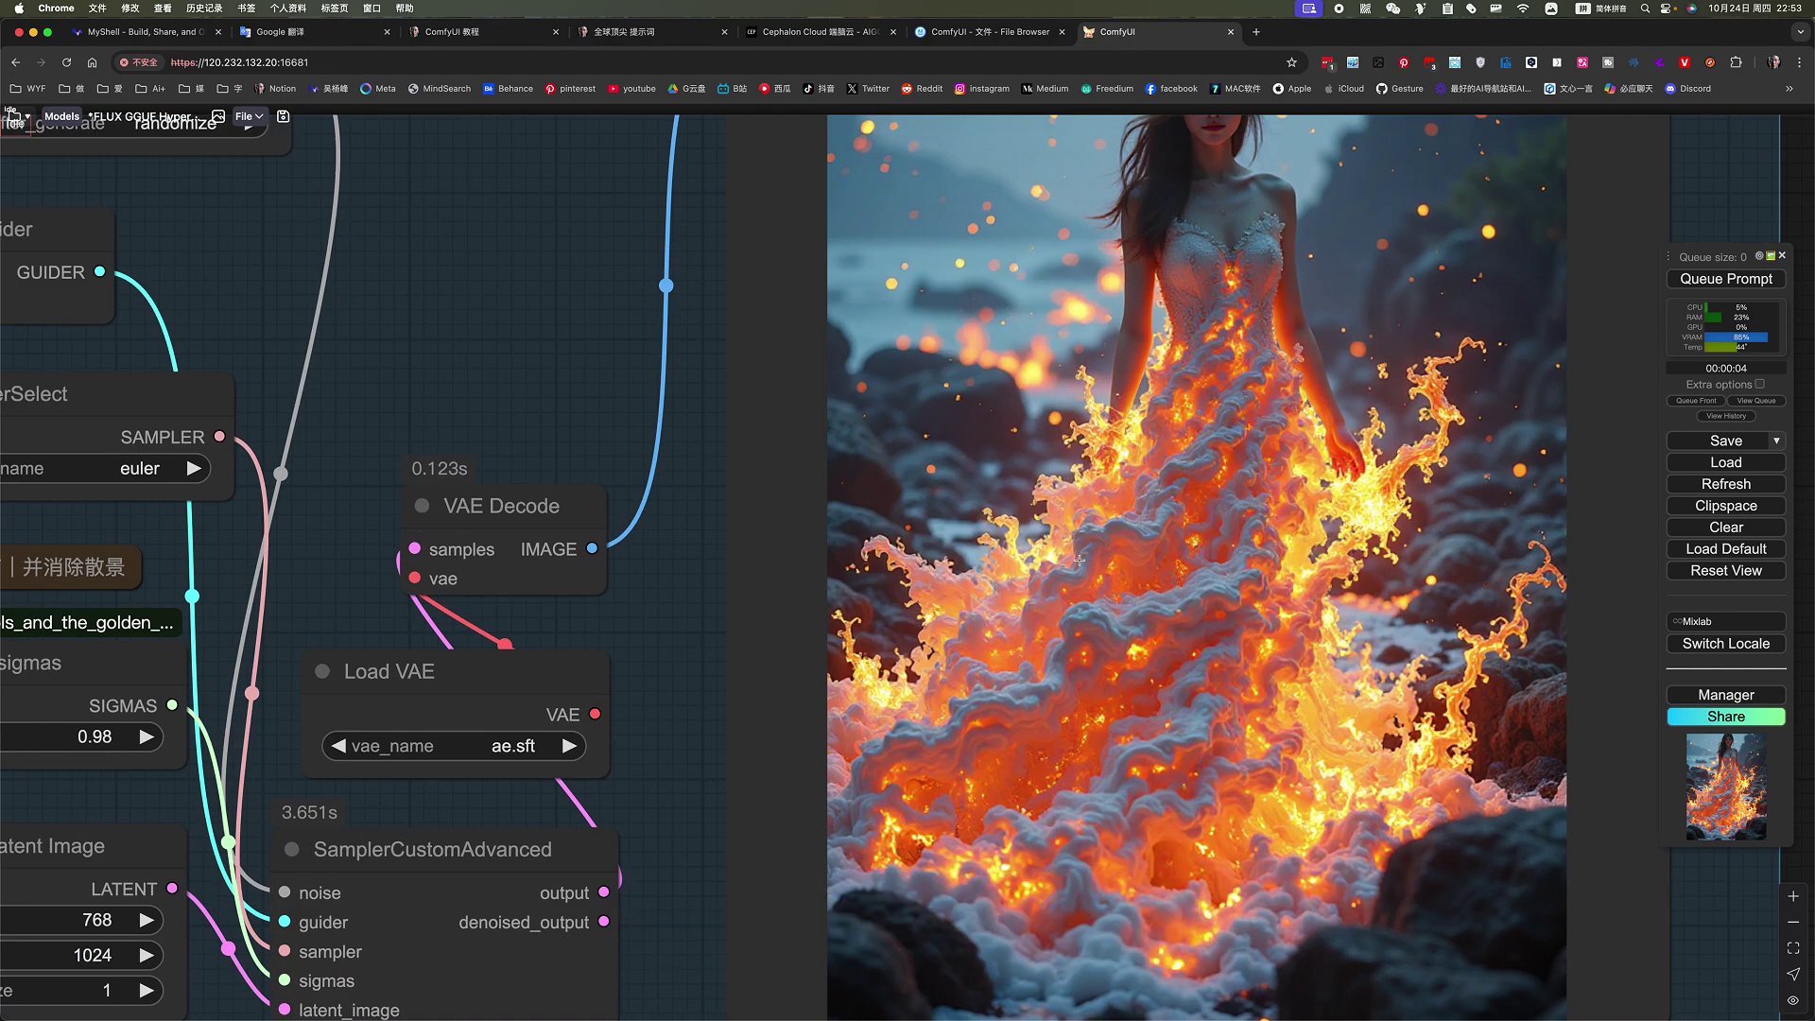
pyautogui.scroll(-6, 1186, 568)
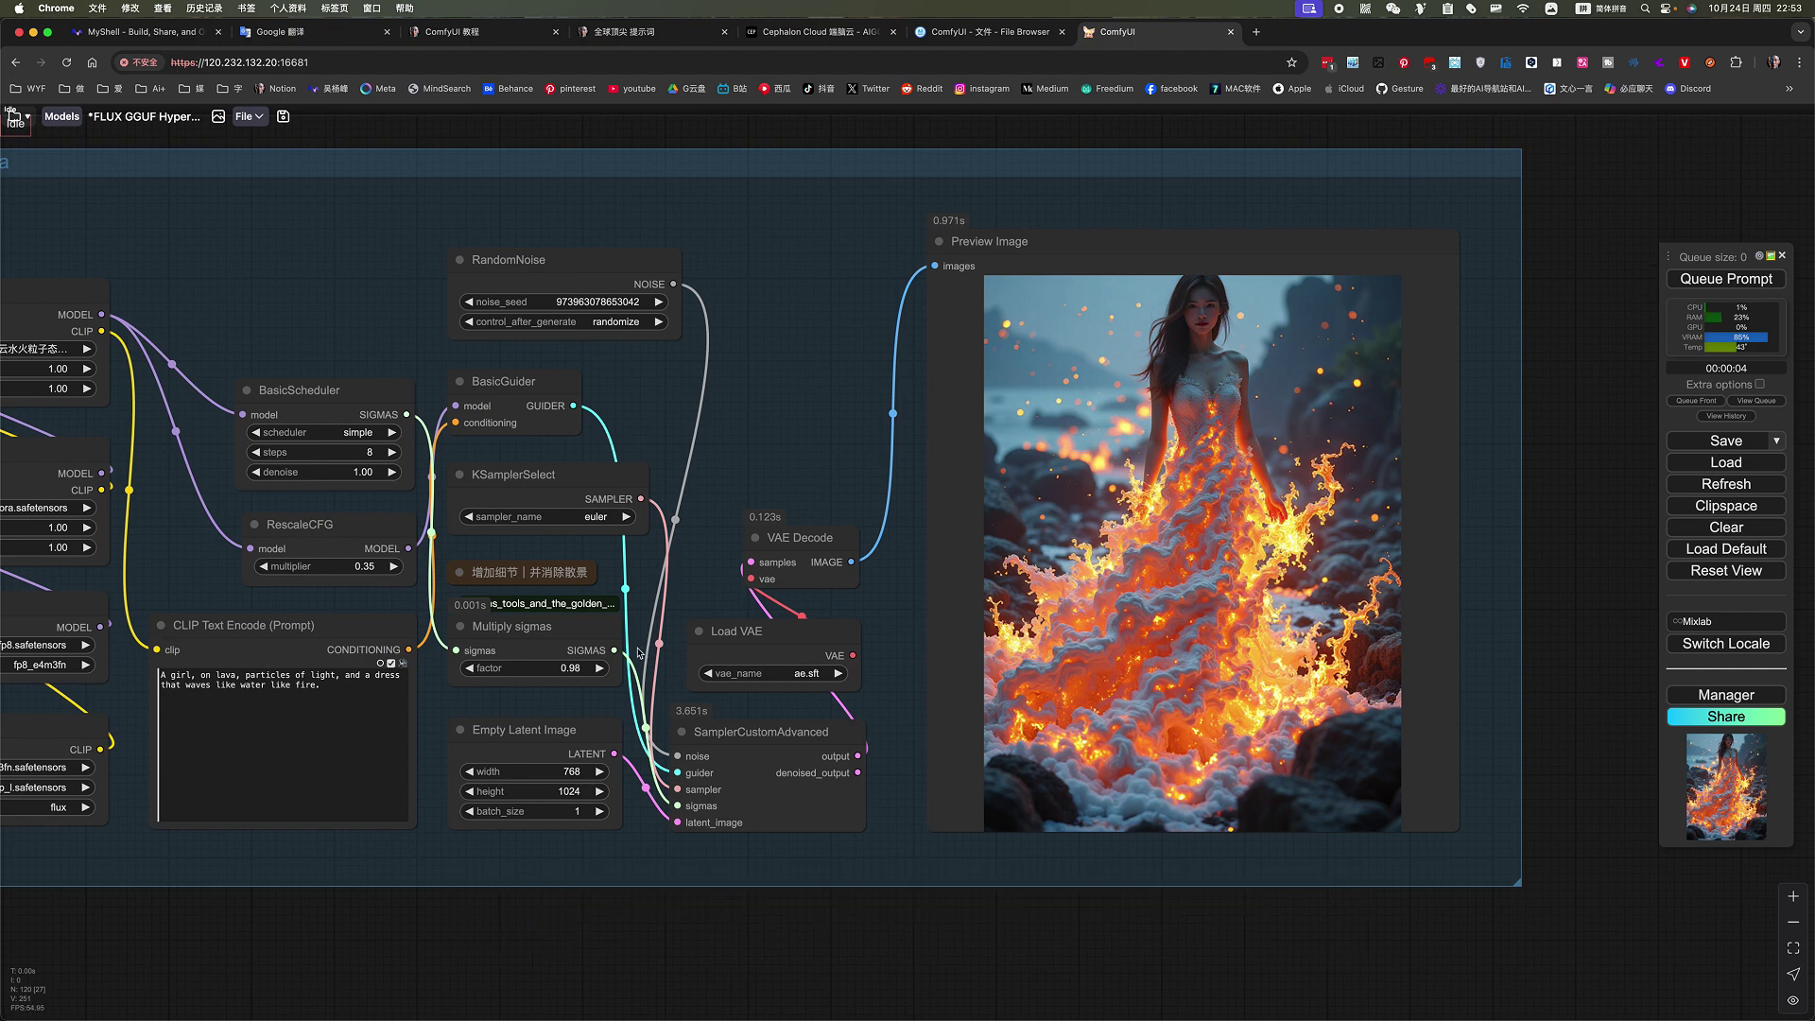
# Bring the whole Turbo Lora group into view and switch to the Cephalon Cloud site to view its AIGC applications
pyautogui.scroll(-5, 636, 652)
pyautogui.moveTo(608, 838); pyautogui.dragTo(902, 874)
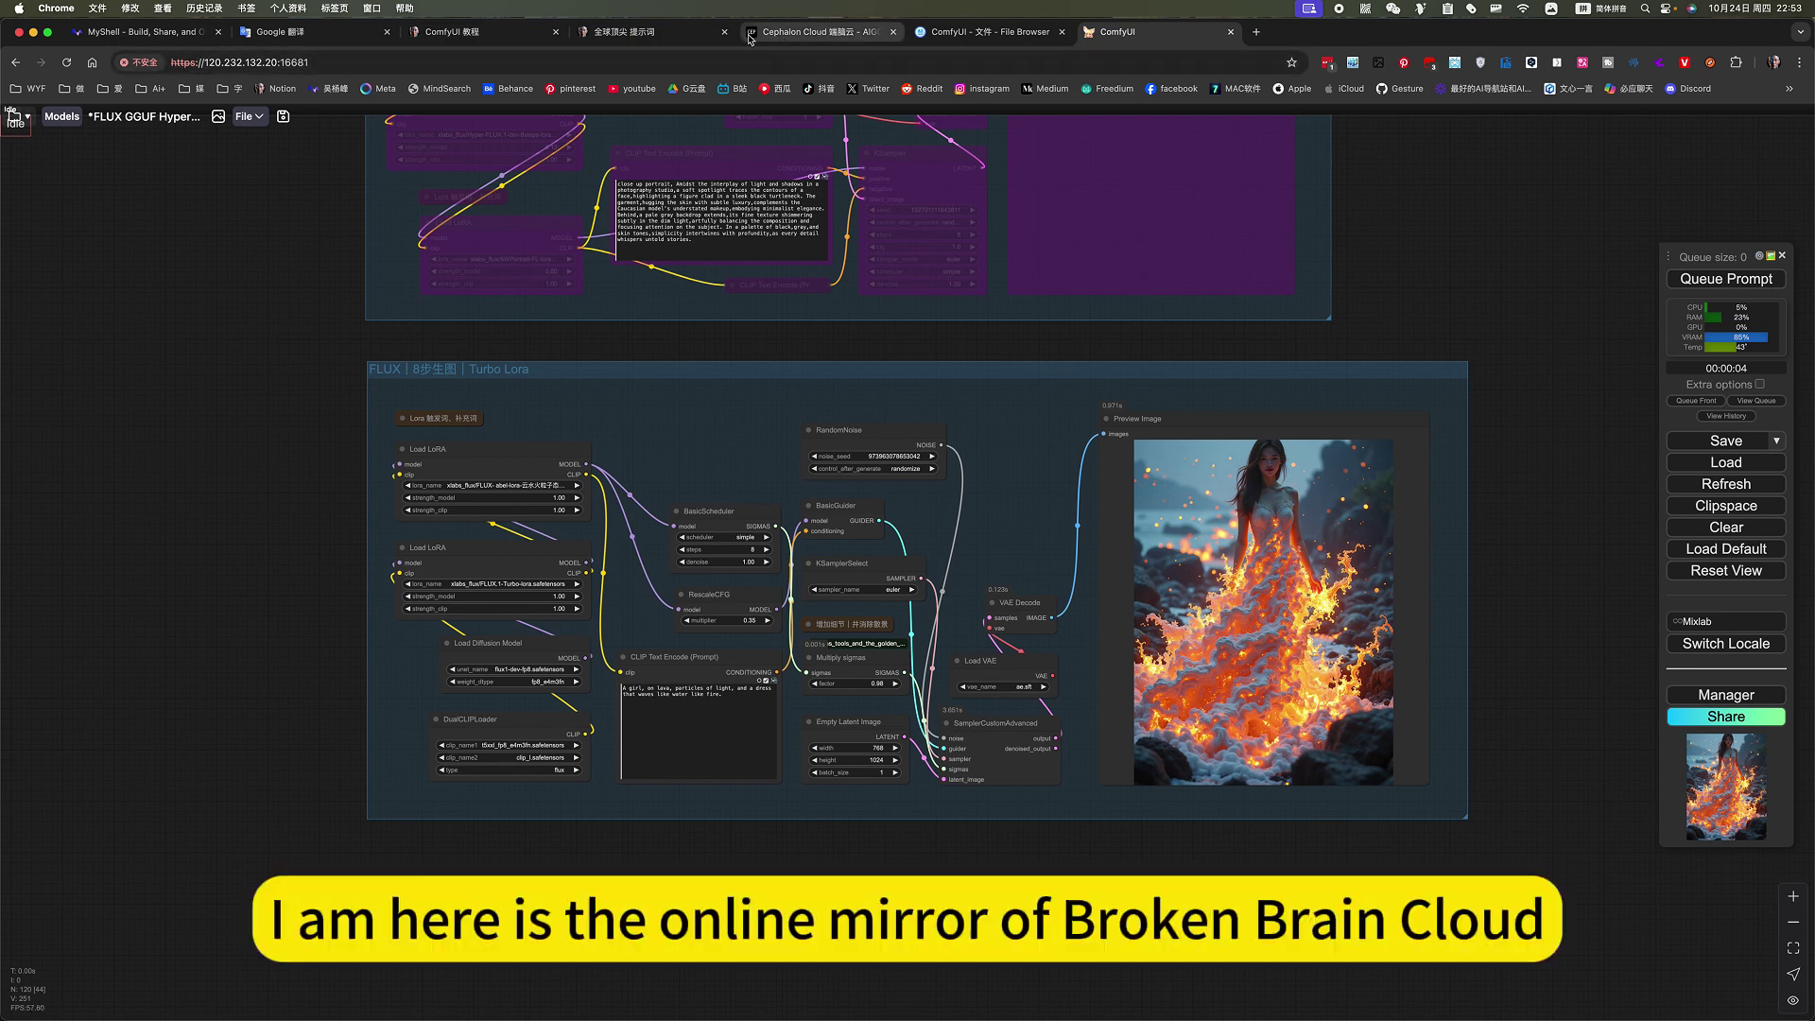
pyautogui.click(820, 34)
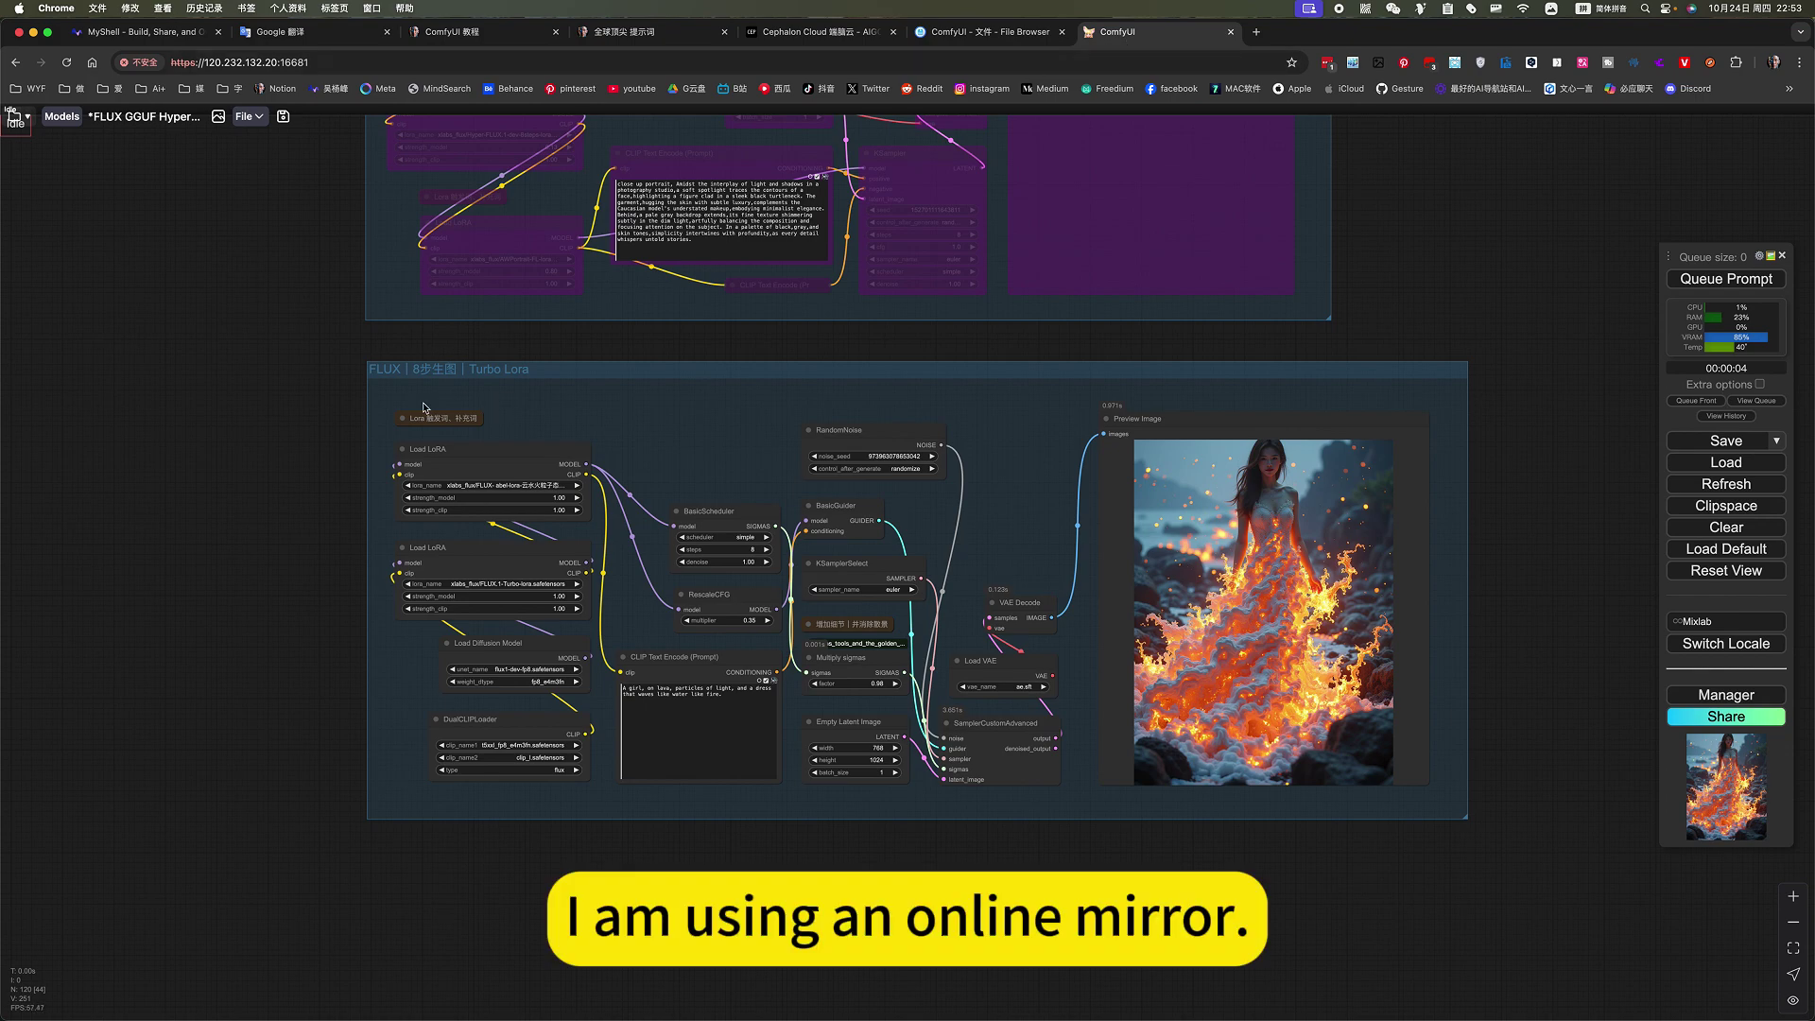
# Return to ComfyUI and browse the LoRA files available in both Load LoRA nodes, keeping the current selections
pyautogui.moveTo(312, 436); pyautogui.dragTo(284, 429)
pyautogui.scroll(5, 656, 602)
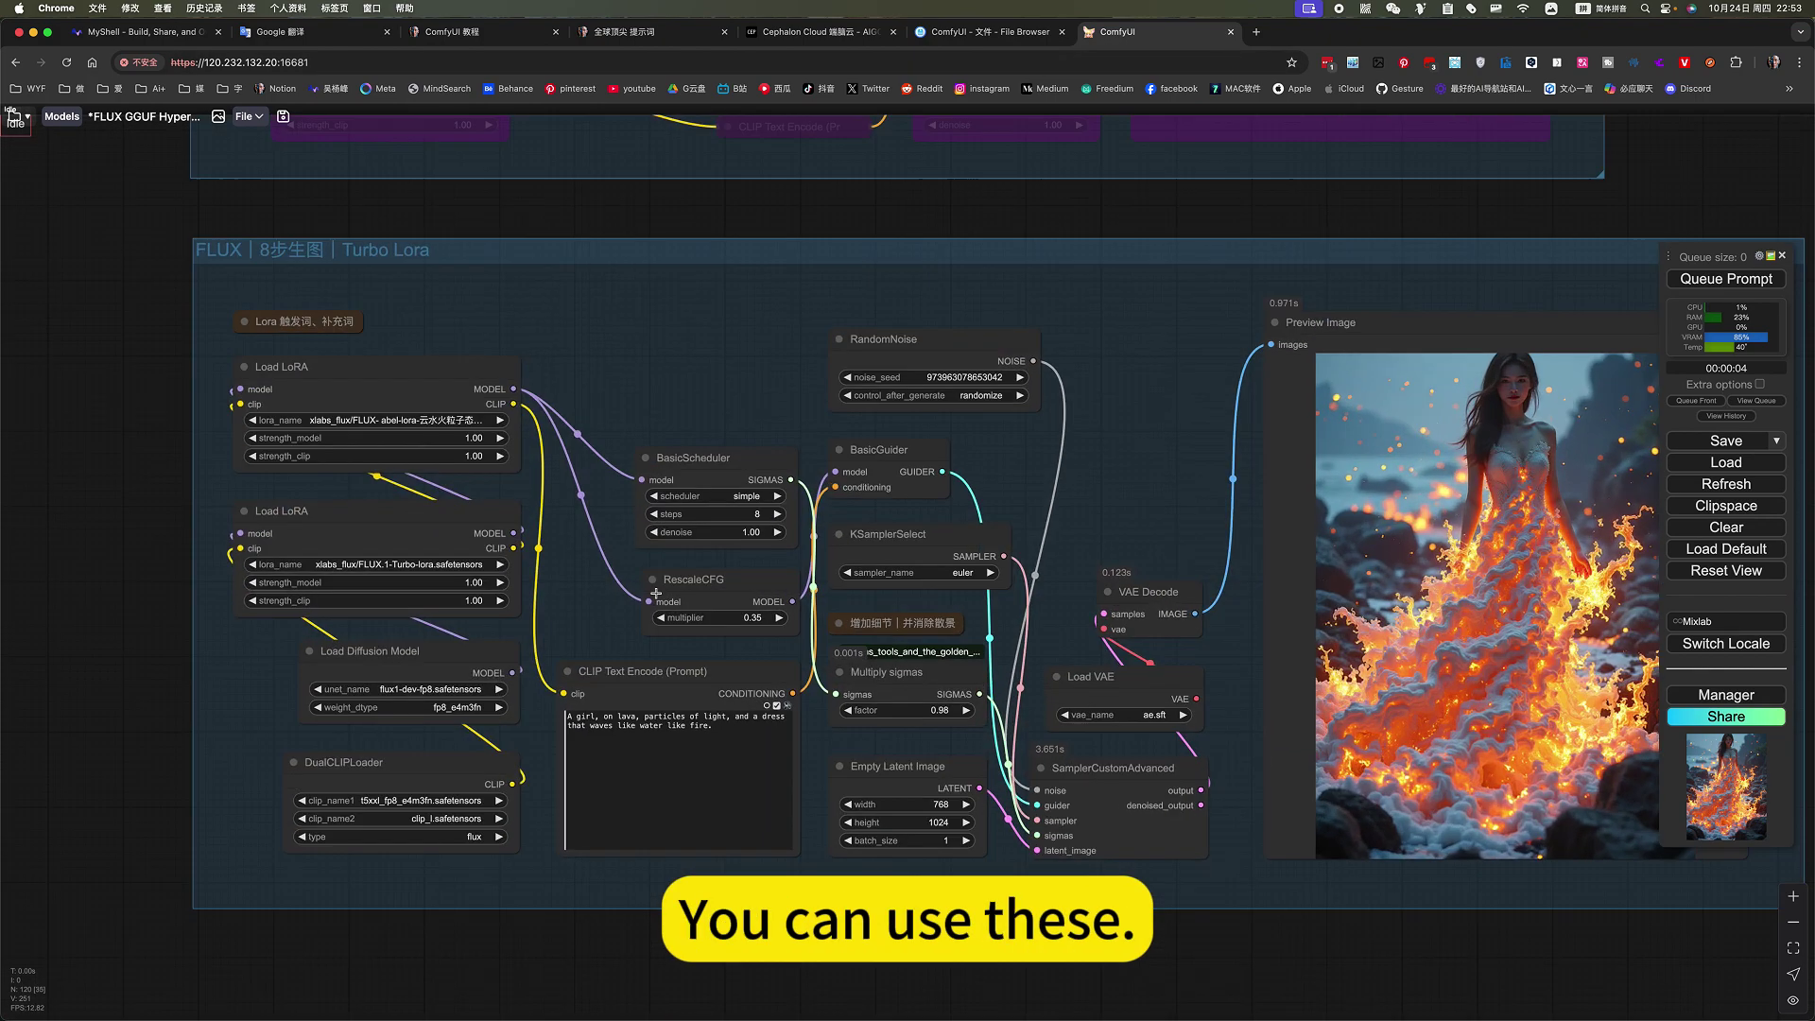
pyautogui.click(427, 401)
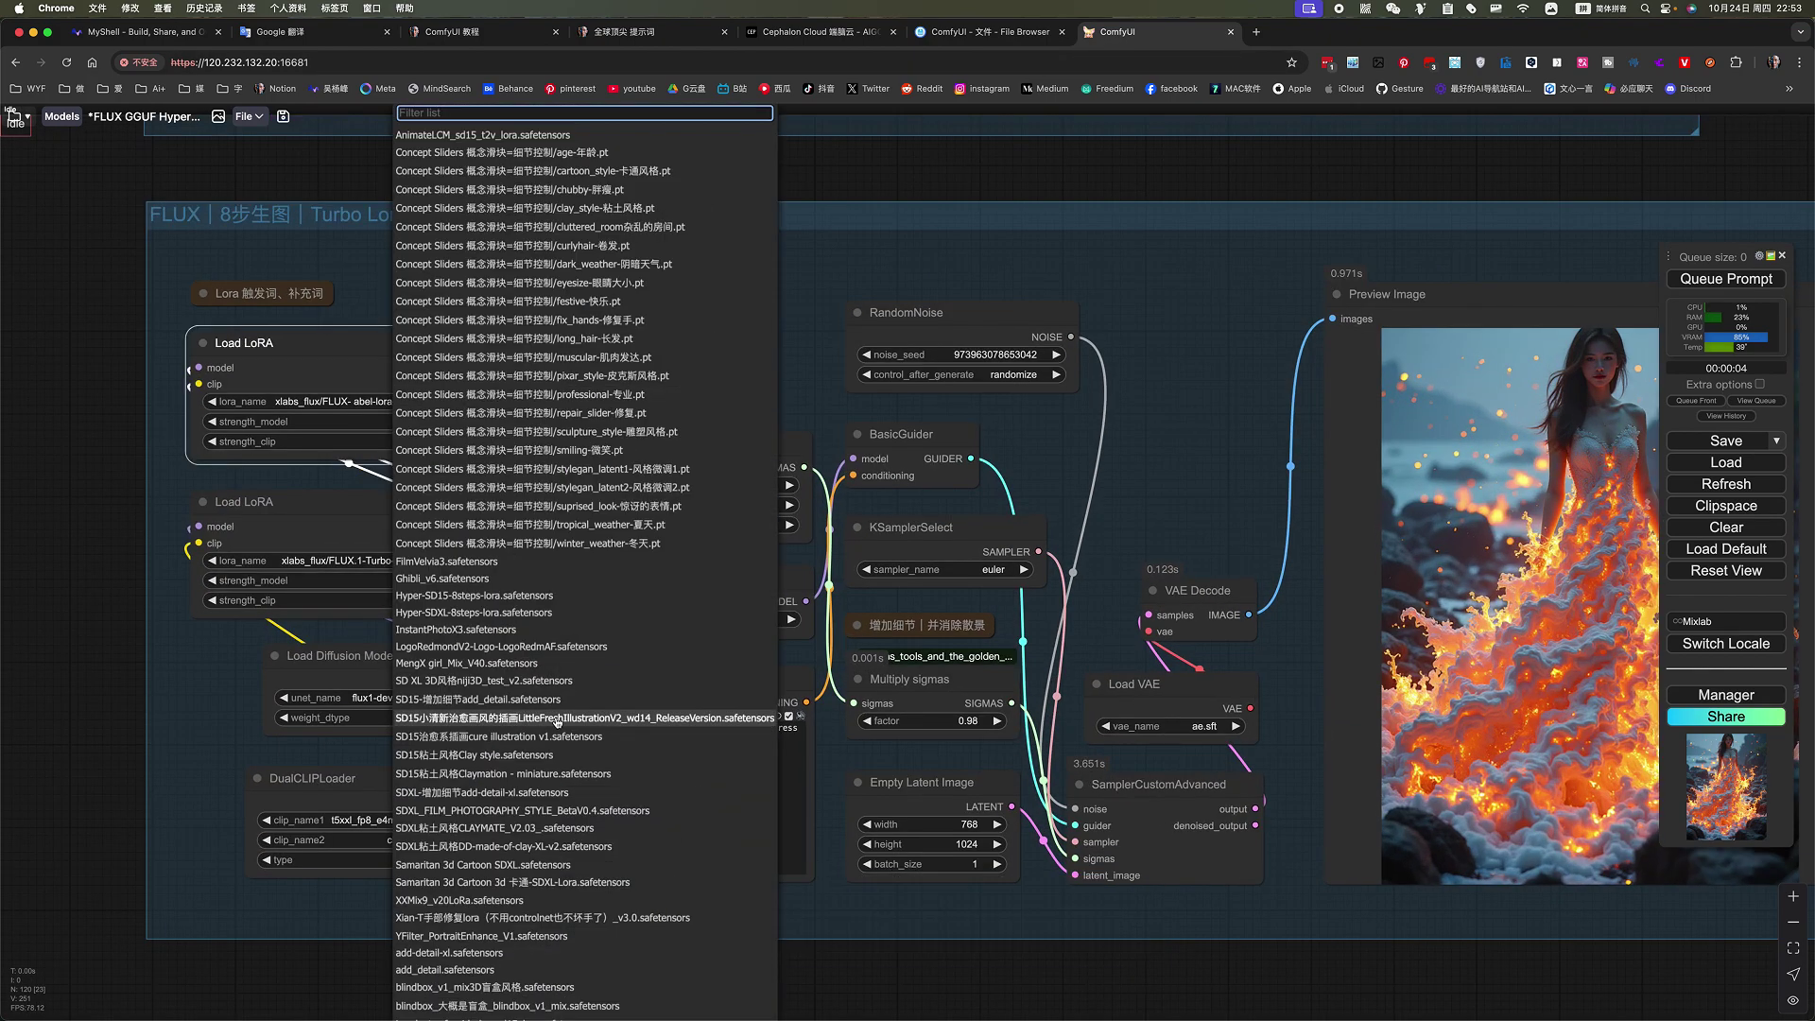
pyautogui.scroll(-3, 555, 729)
pyautogui.scroll(-10, 556, 729)
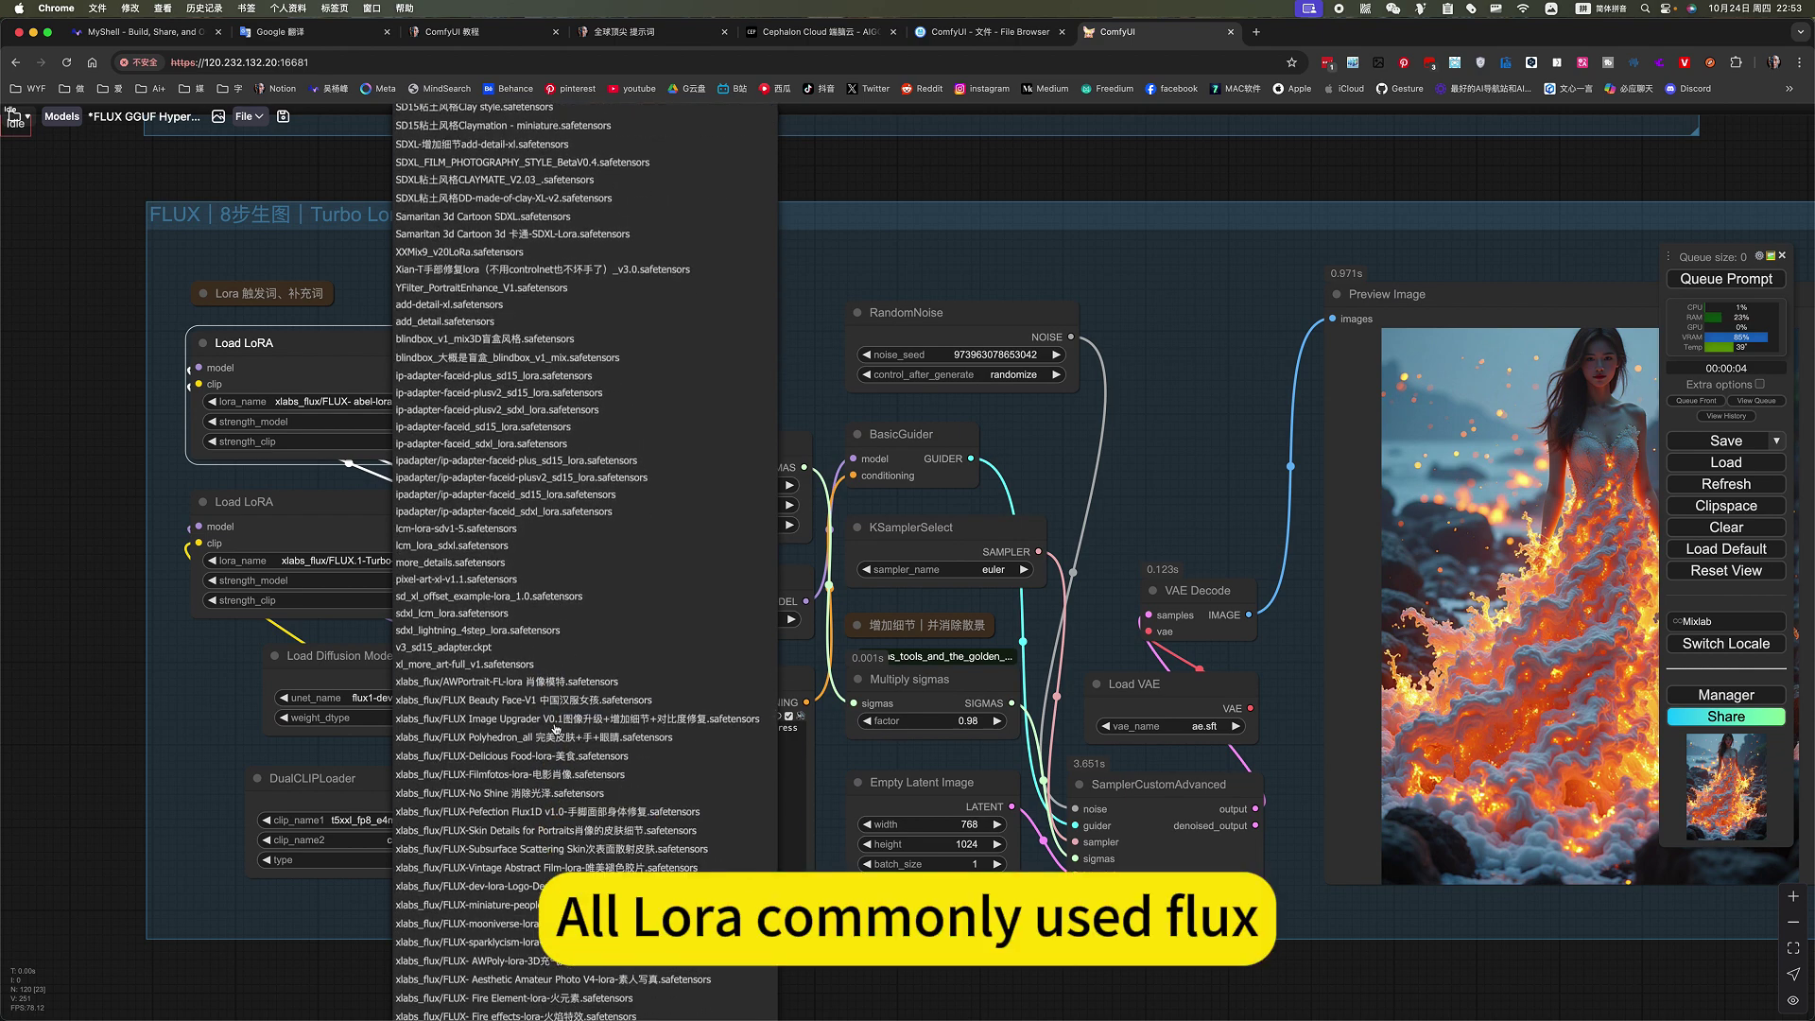
pyautogui.scroll(-4, 556, 729)
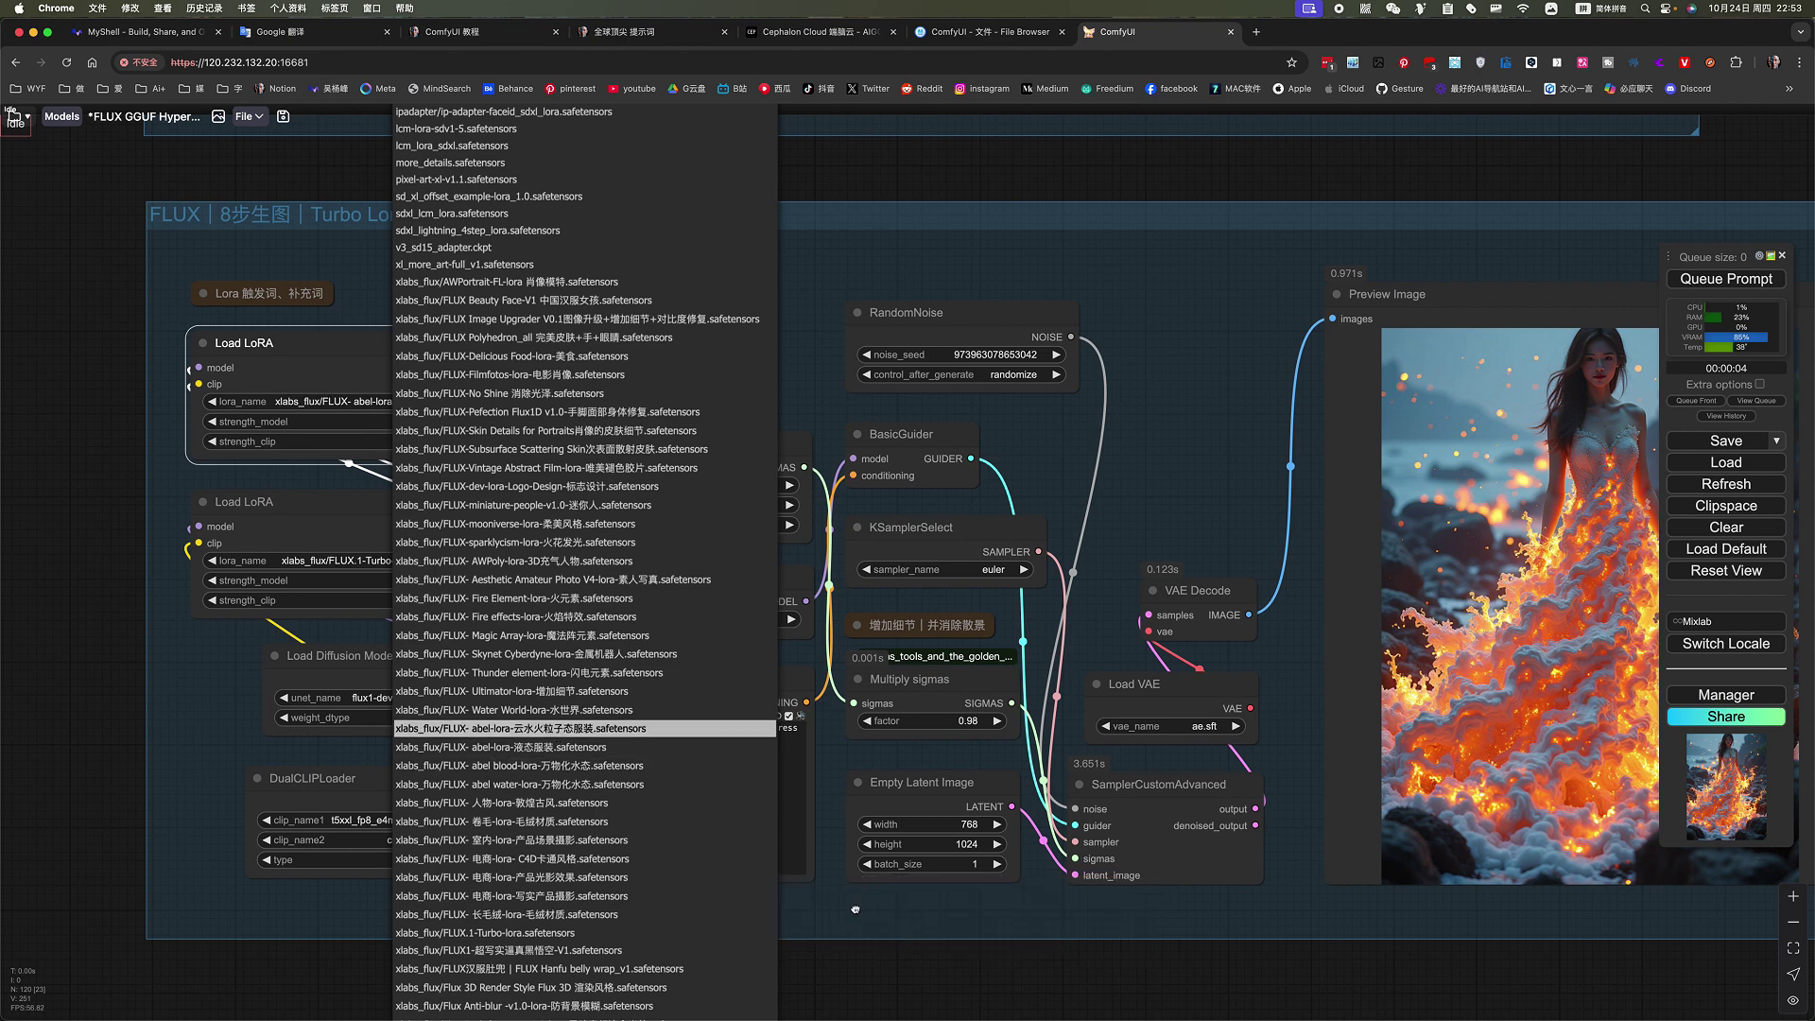
pyautogui.click(556, 729)
pyautogui.click(407, 561)
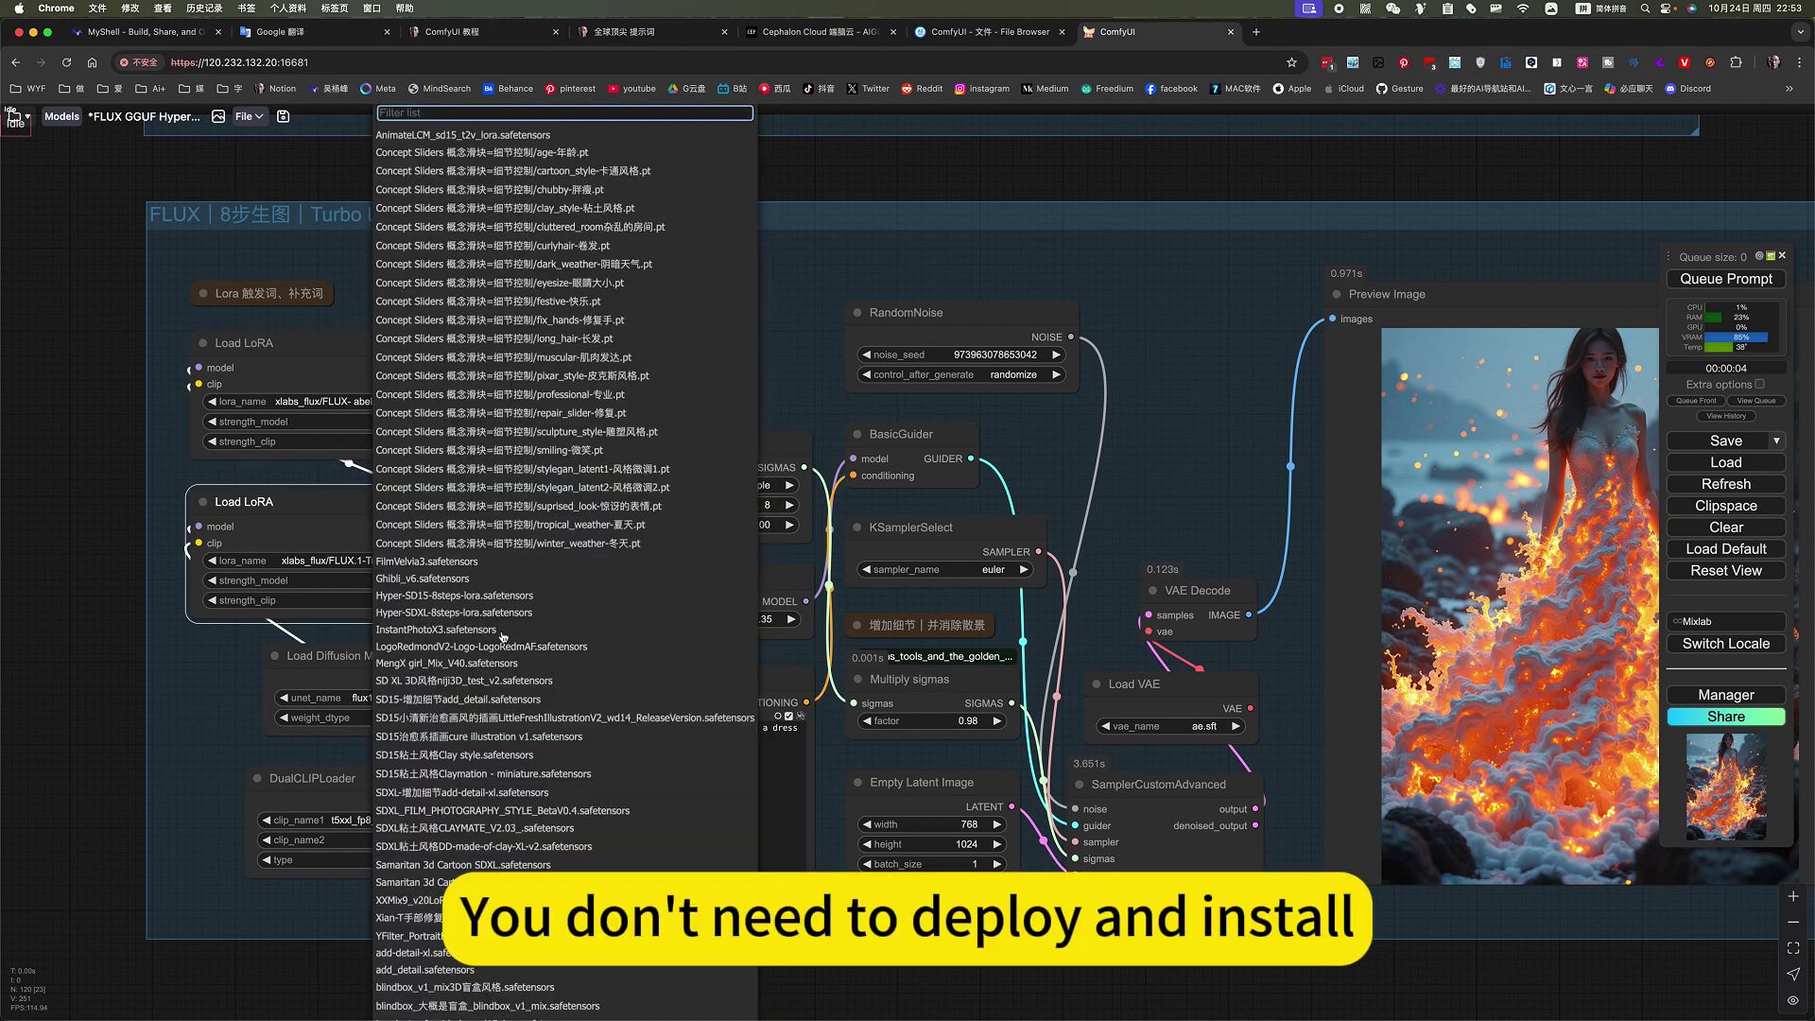
pyautogui.click(95, 170)
# Open the workspace's workflow list, expand the author's folder and its 图像类 subfolder to review the workflows, and close the list
pyautogui.click(16, 118)
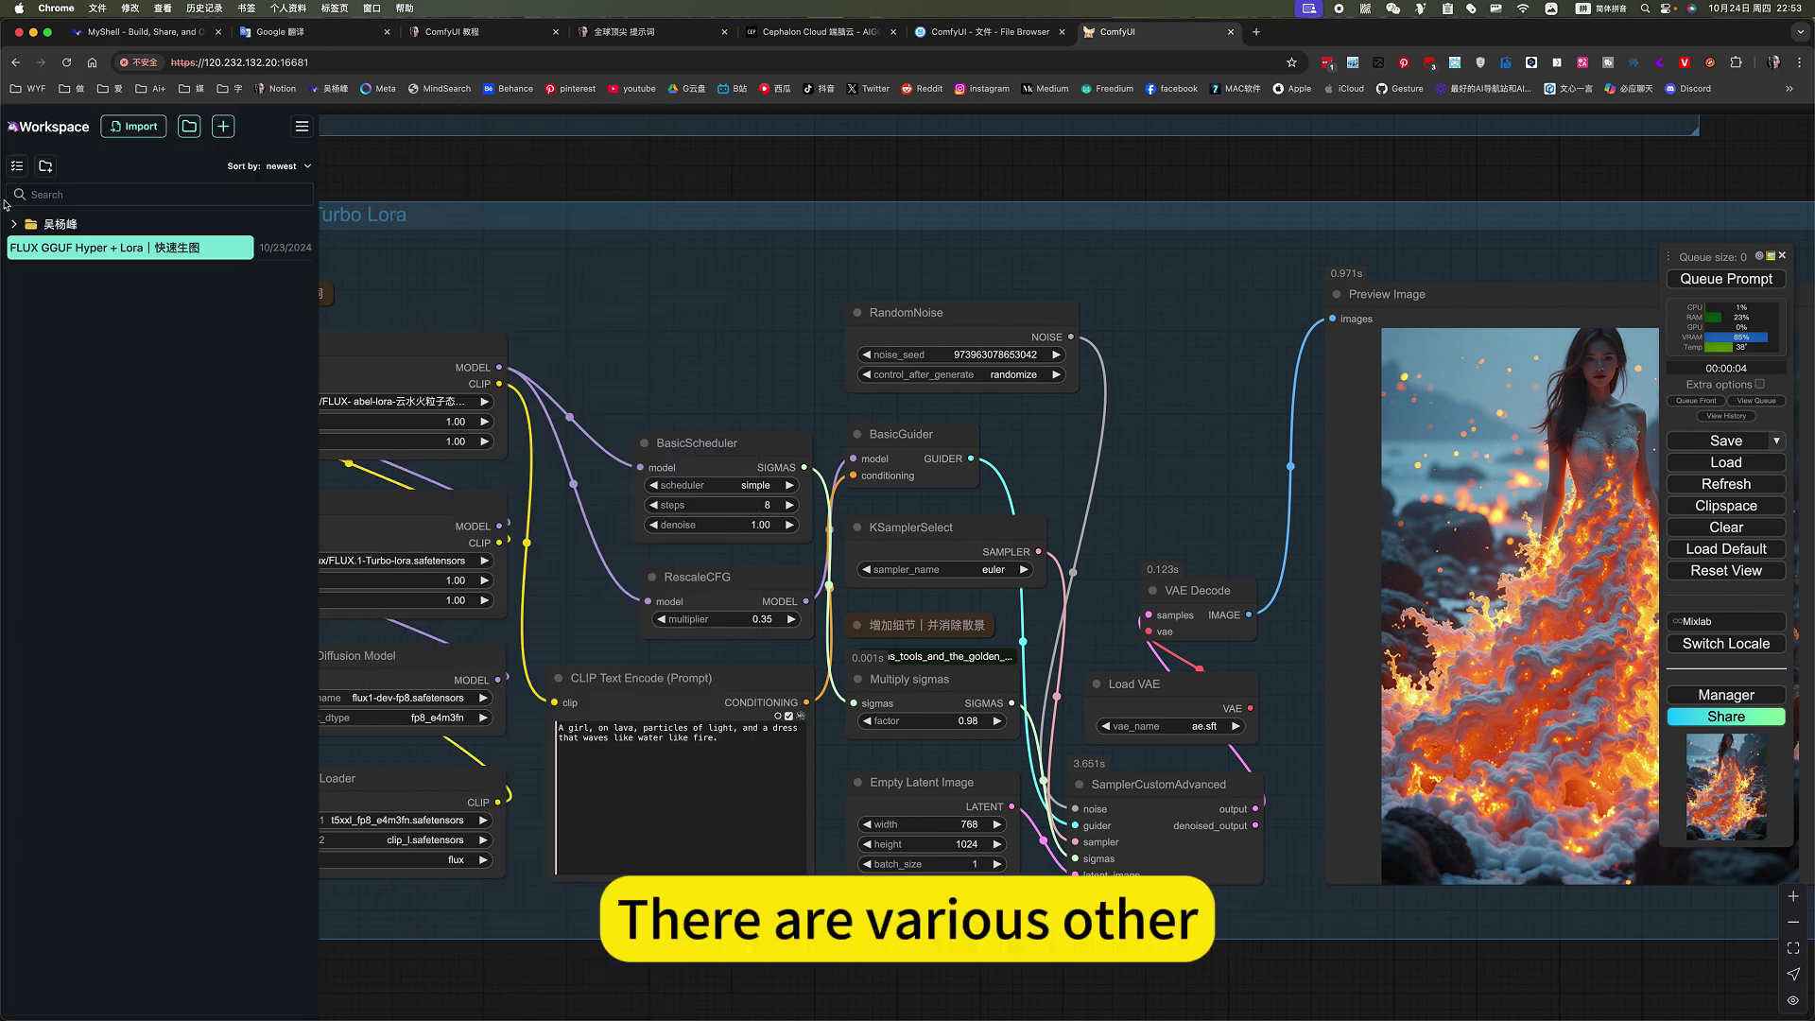
pyautogui.click(13, 224)
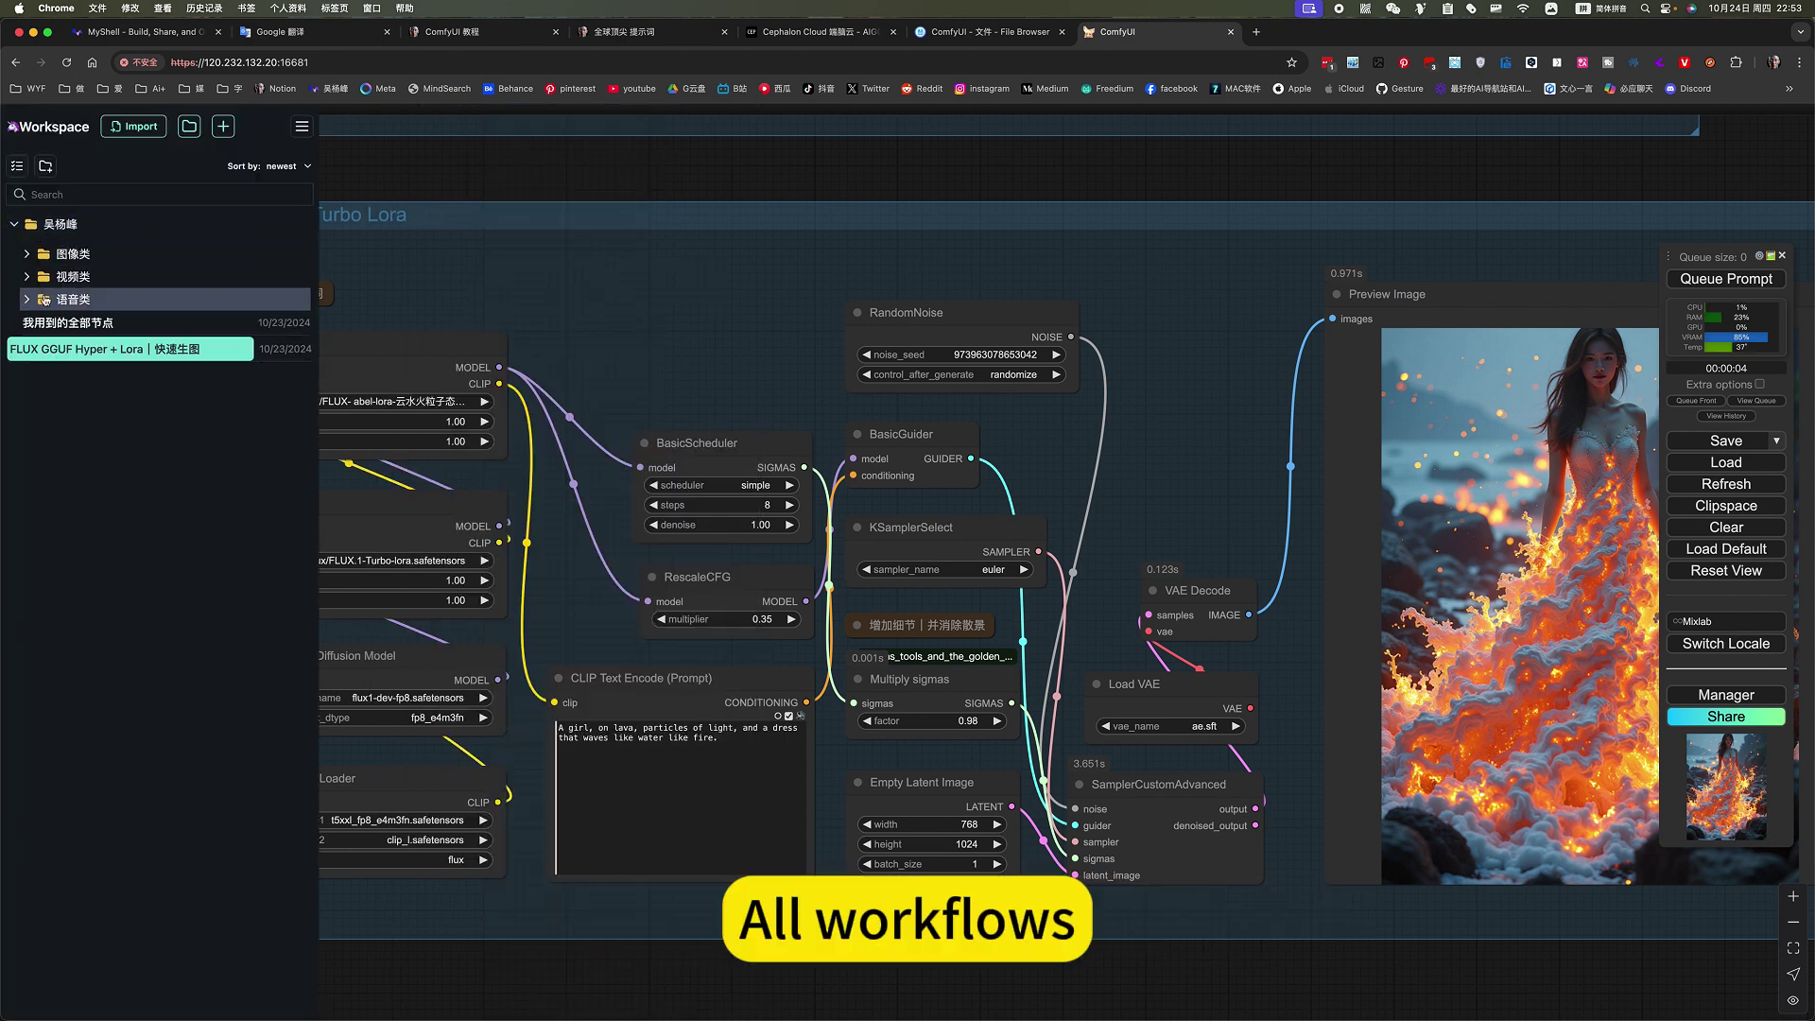
pyautogui.click(56, 255)
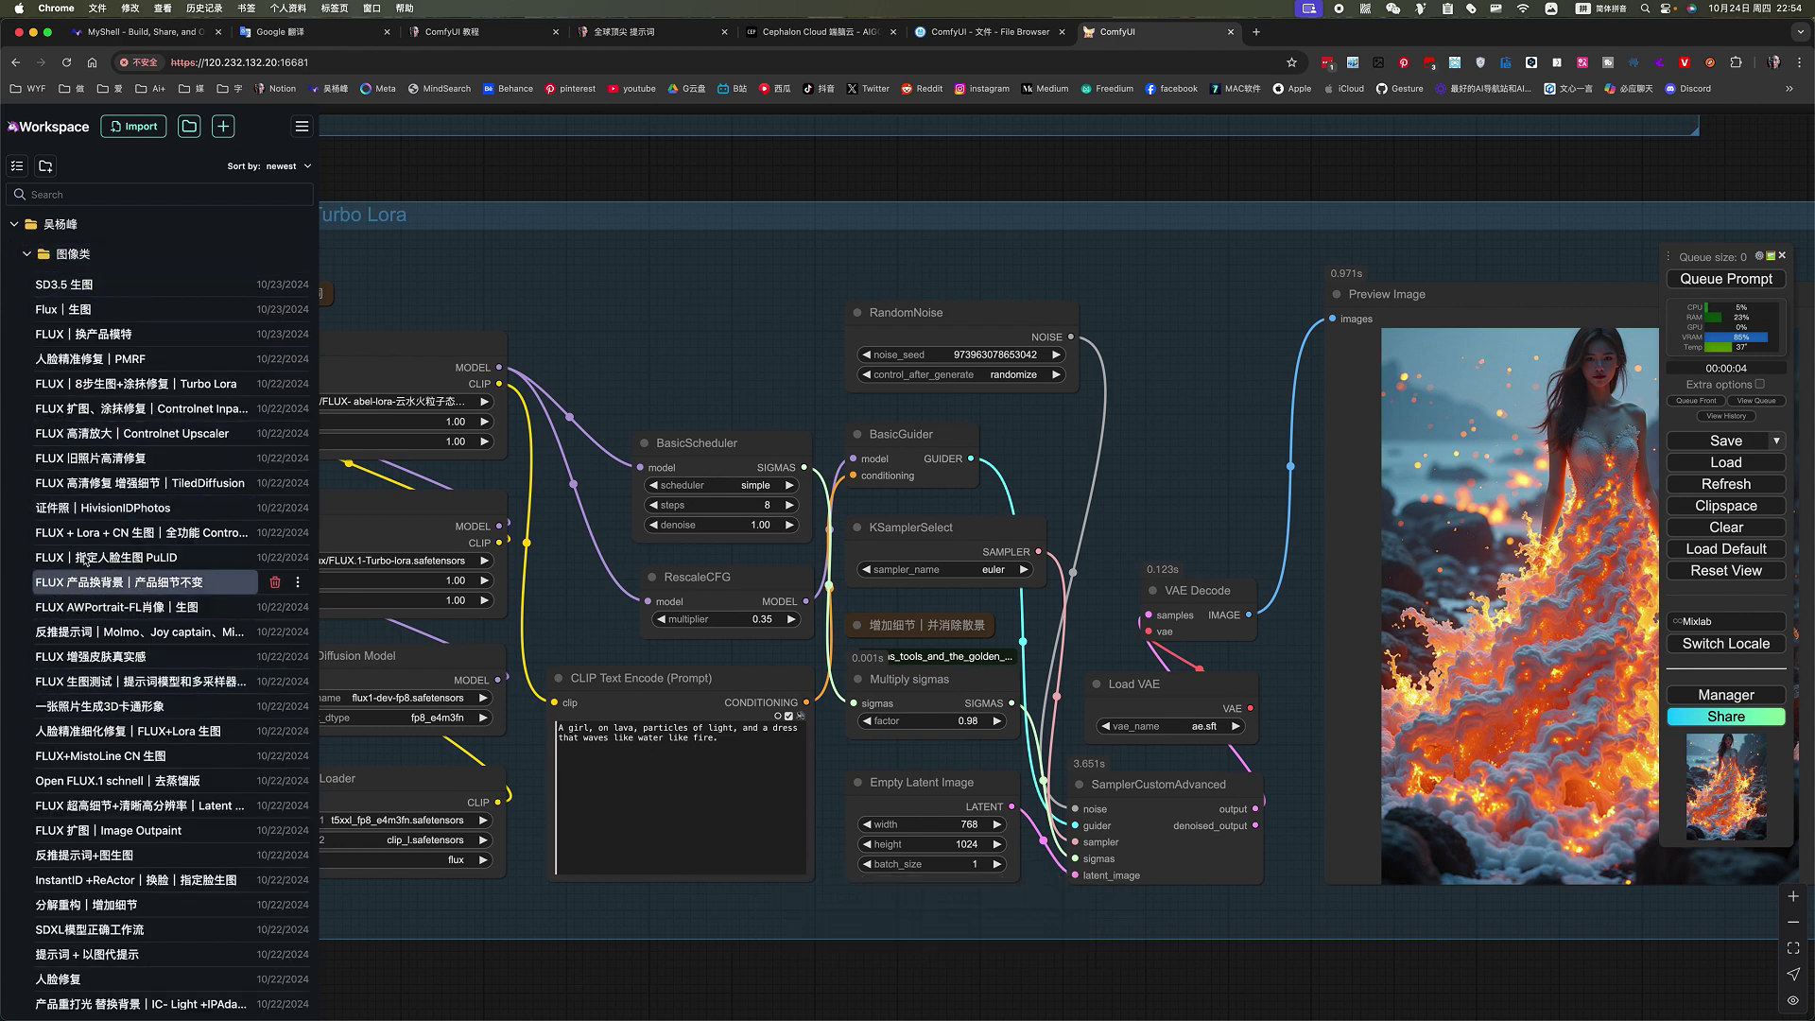
pyautogui.click(491, 163)
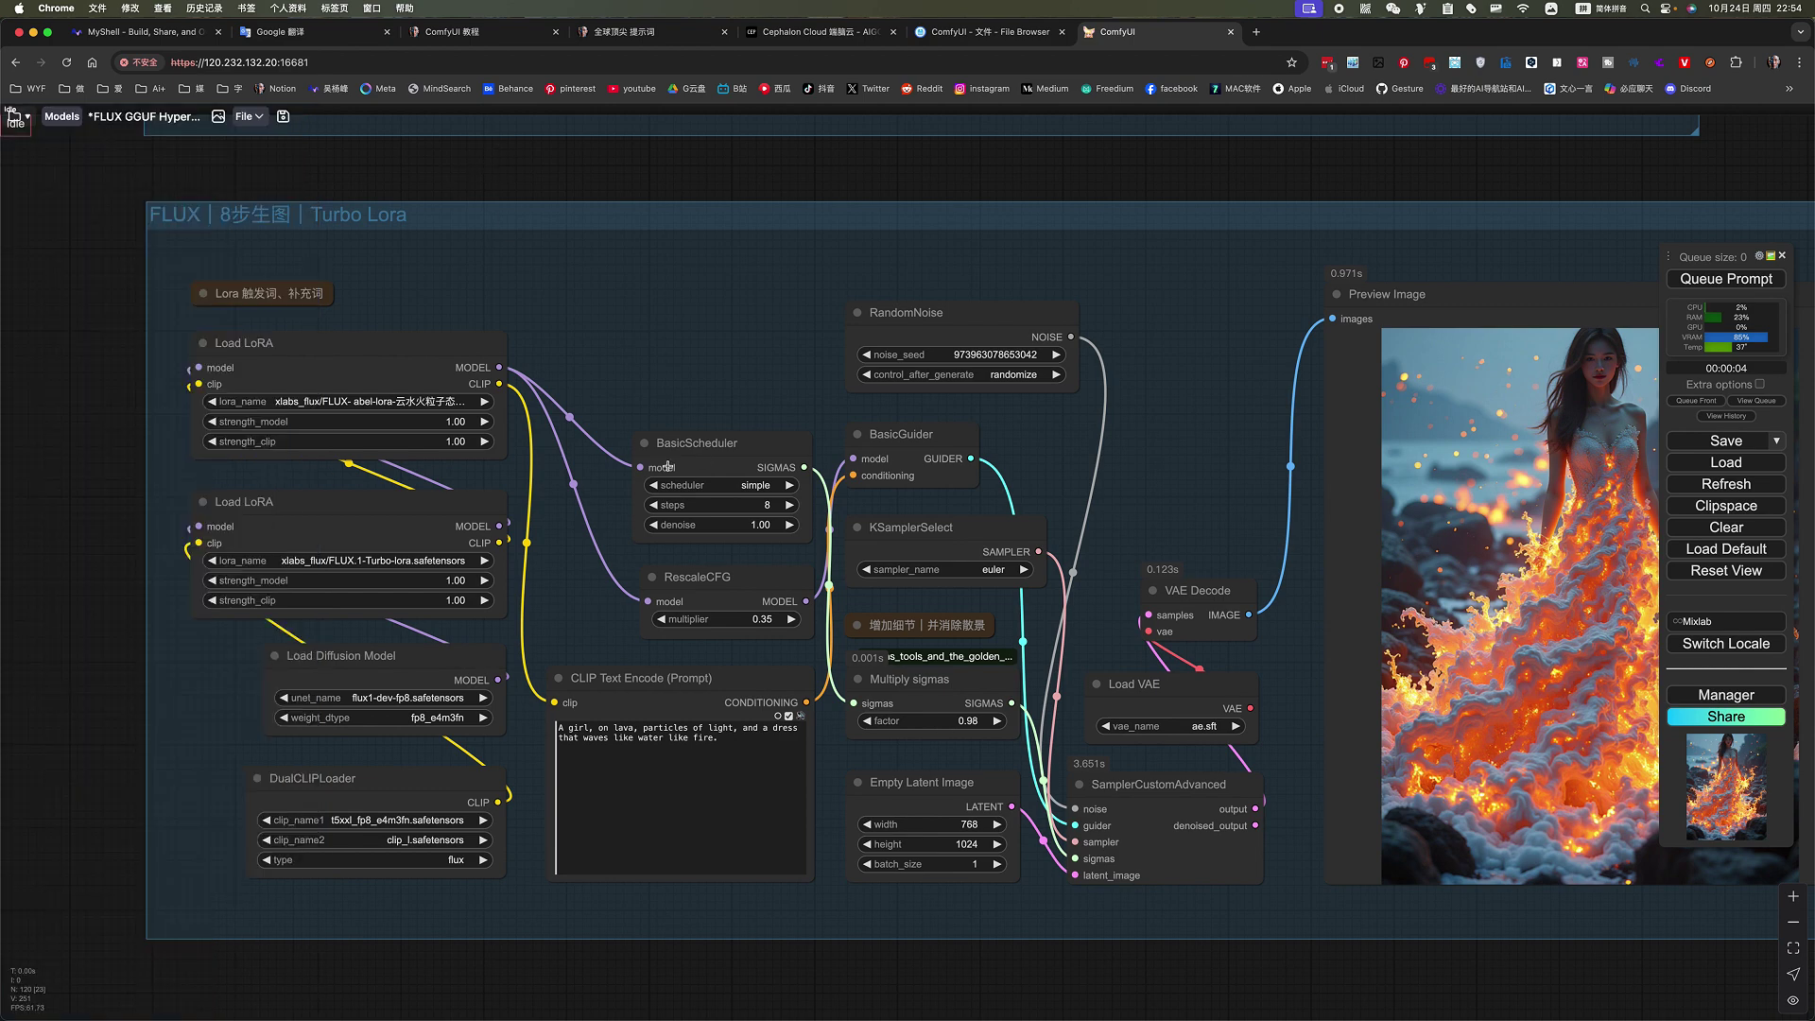
# Show the complete Turbo Lora group and switch to the ComfyUI 教程 notes page in Notion
pyautogui.scroll(-3, 661, 466)
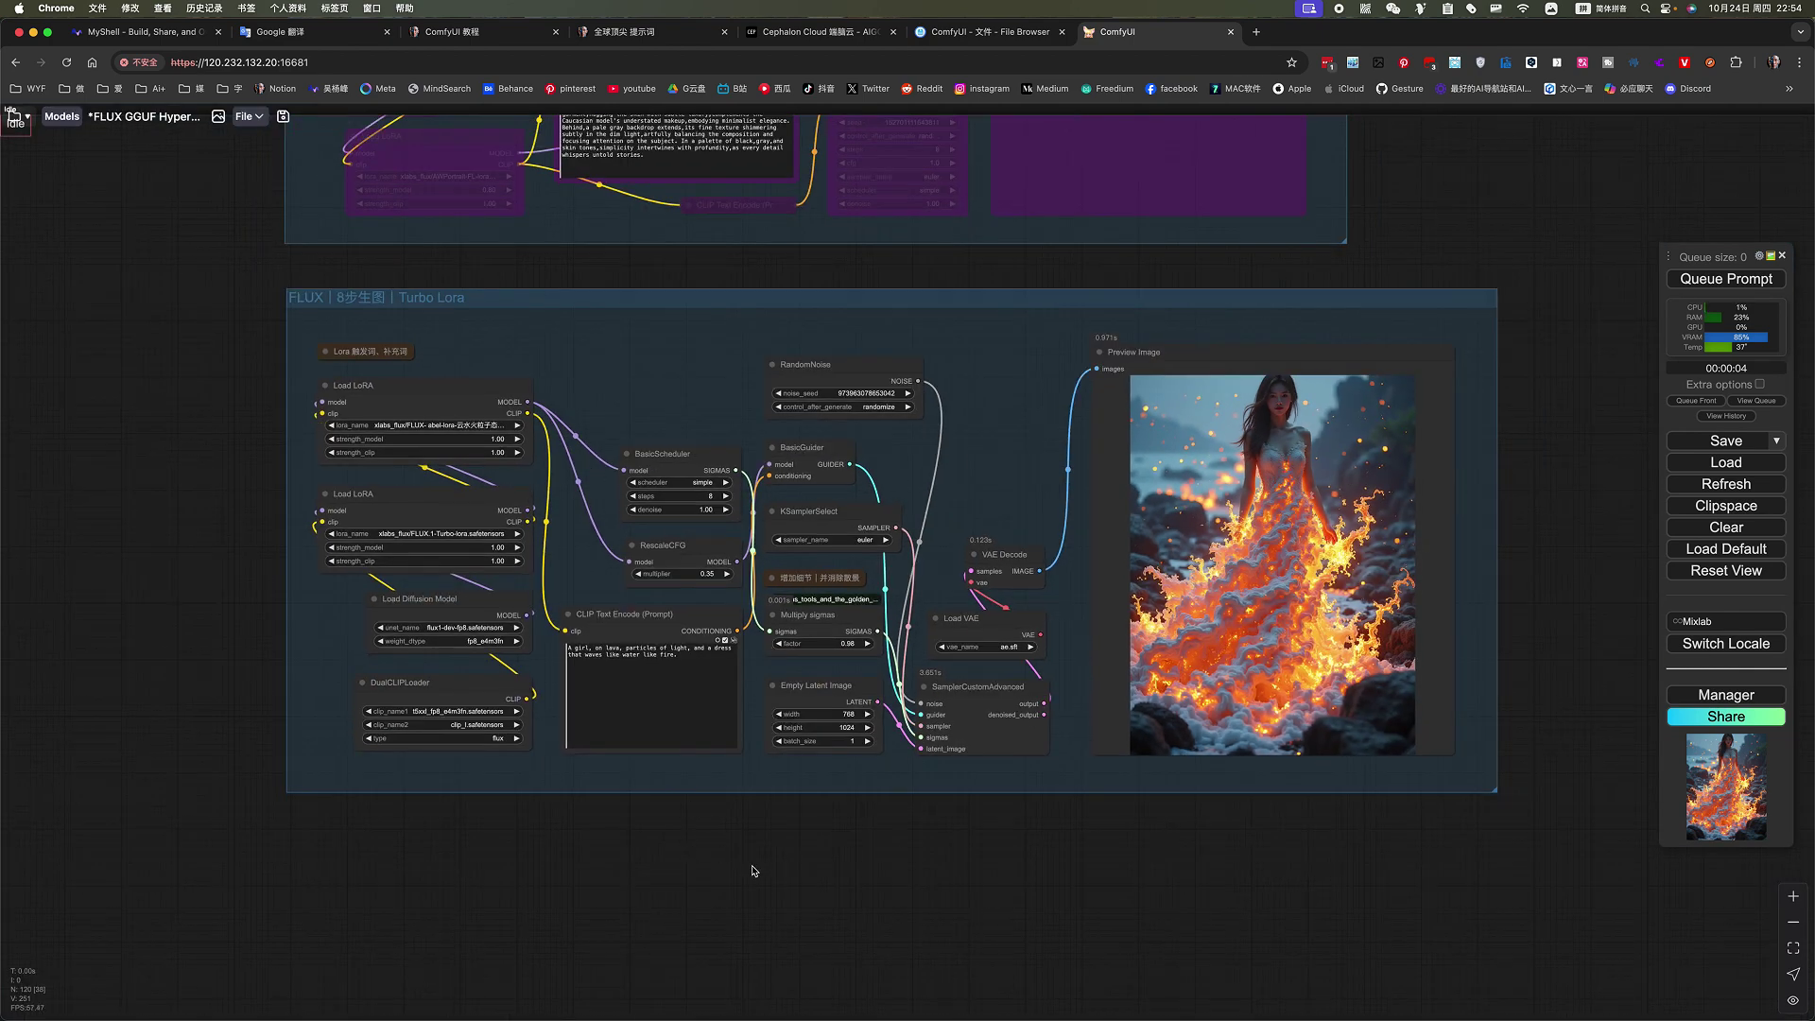
pyautogui.moveTo(751, 869); pyautogui.dragTo(701, 875)
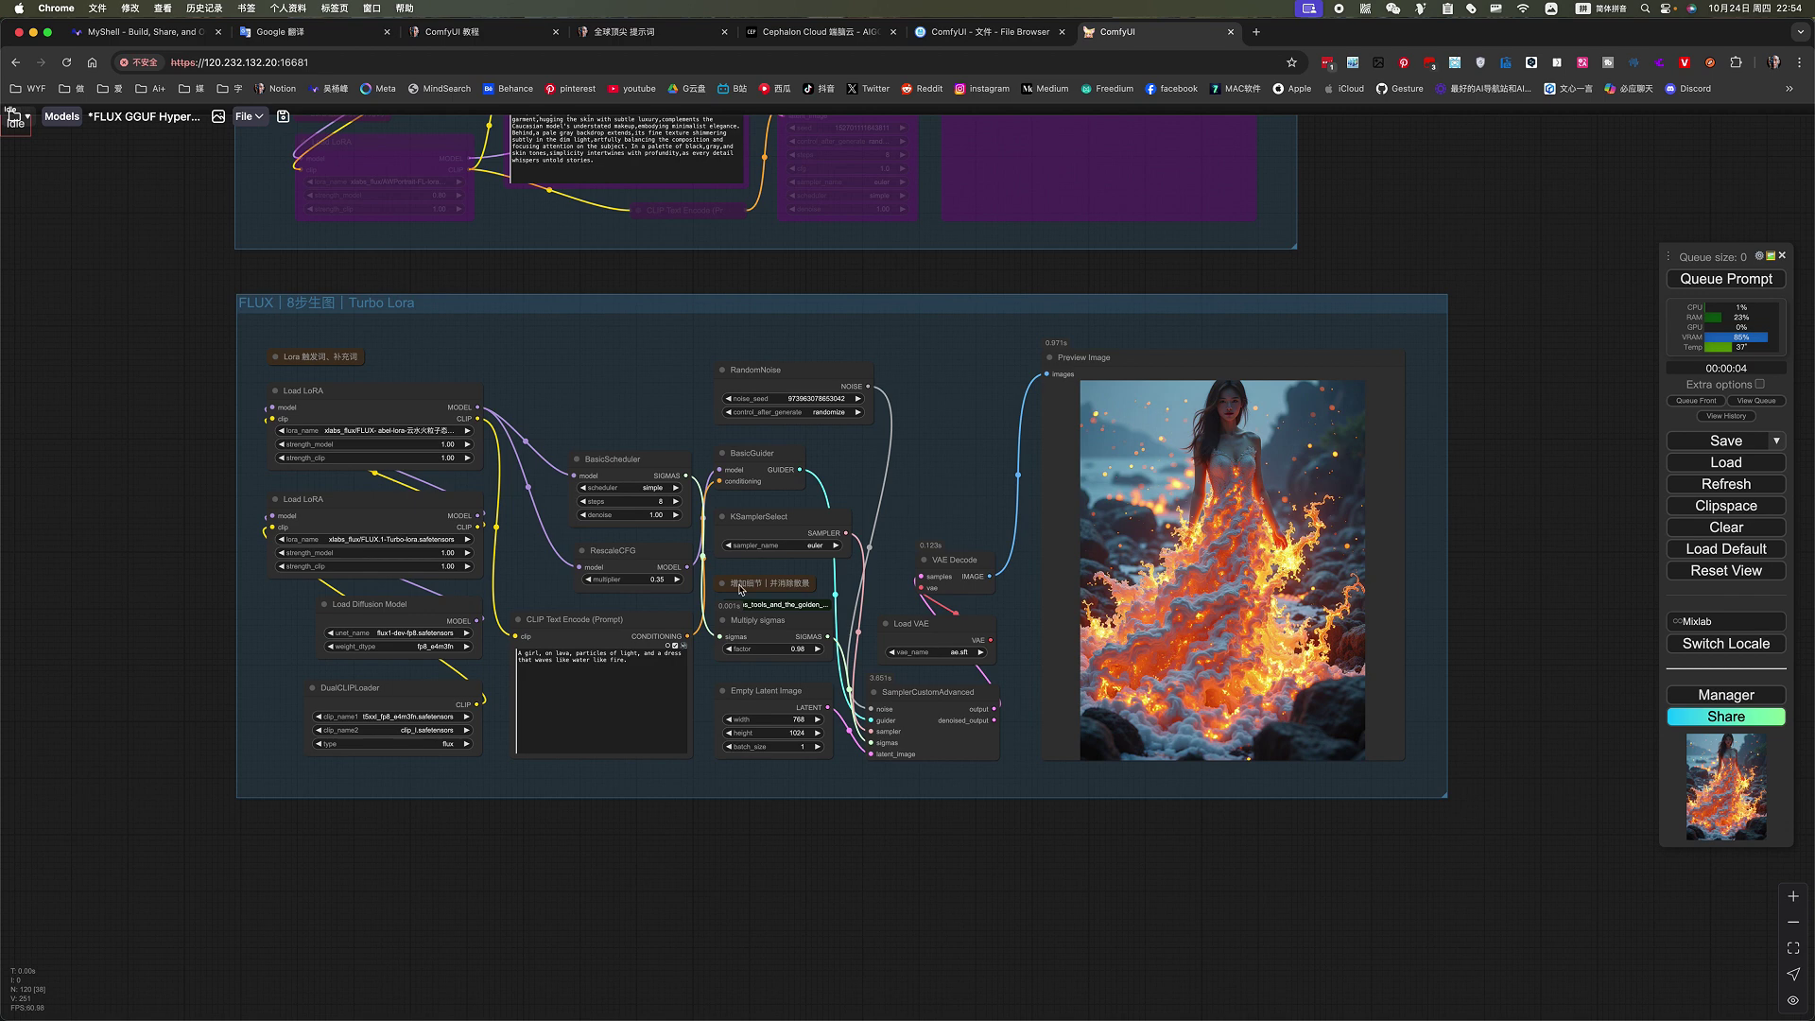
pyautogui.click(472, 34)
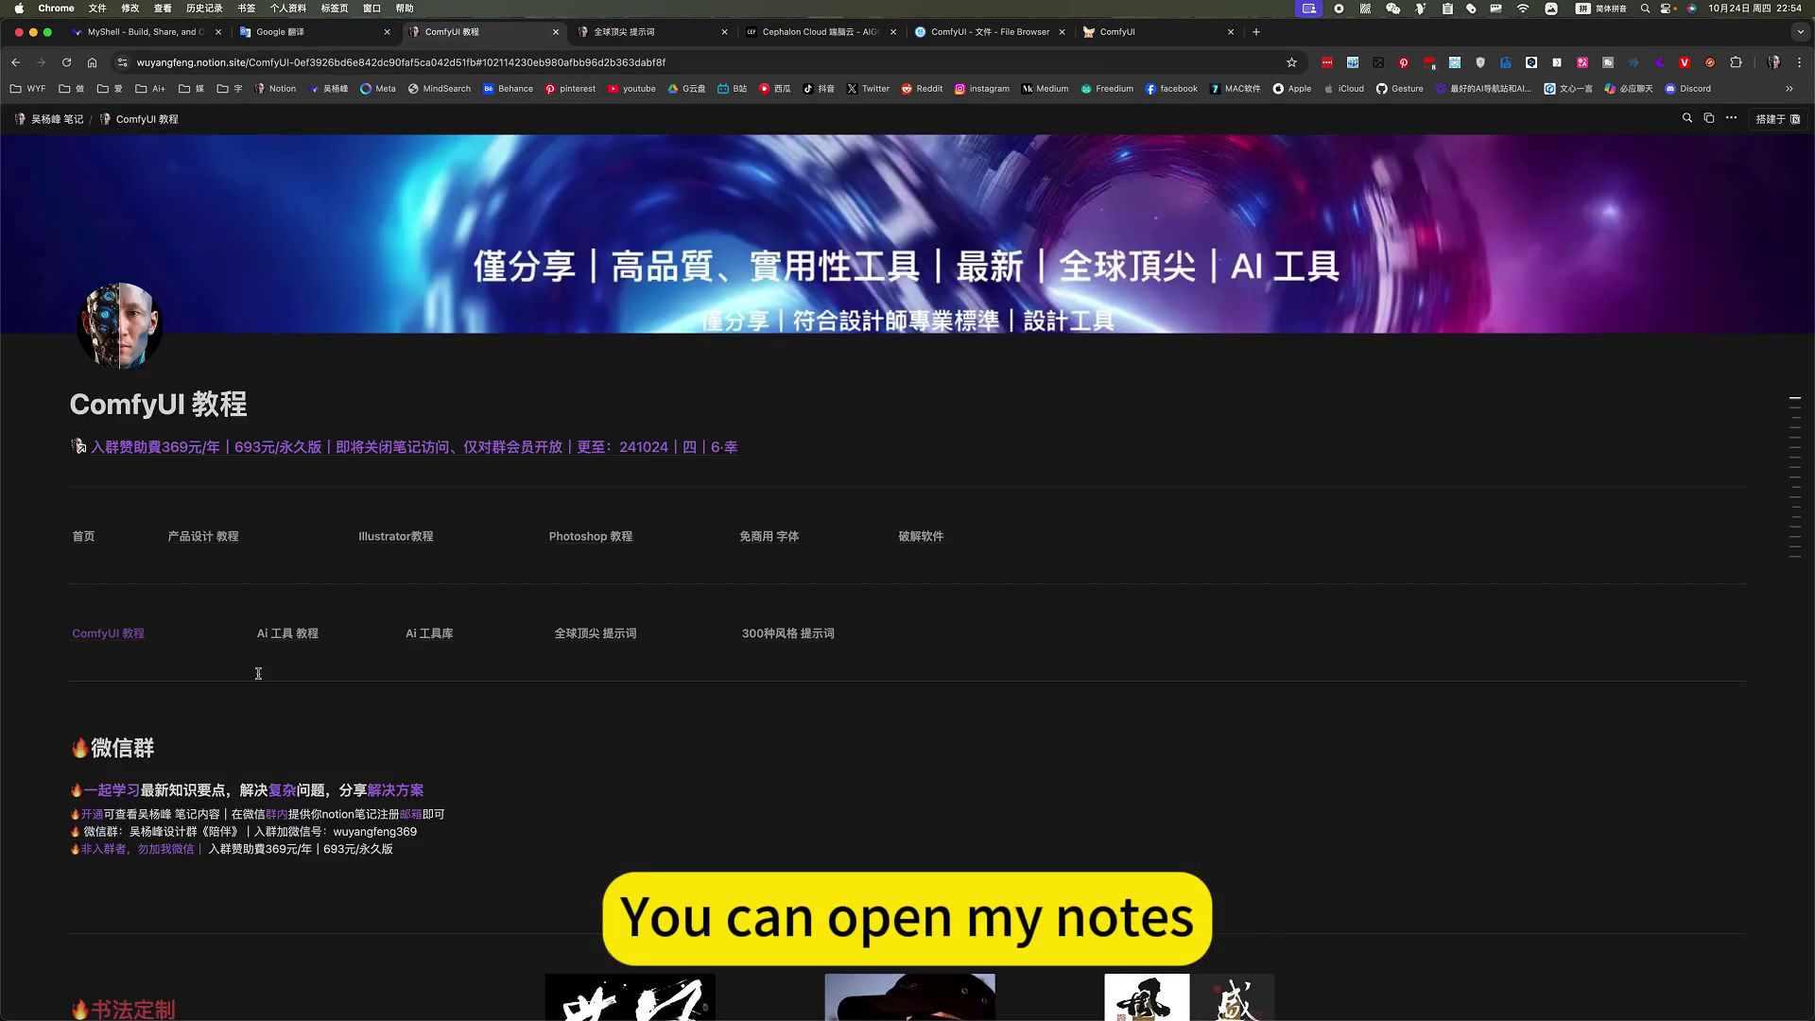
# Jump to the workflow section of the ComfyUI 教程 notes, collapse the Turbo Lora entry's 下载设置 and briefly highlight its title
pyautogui.click(119, 631)
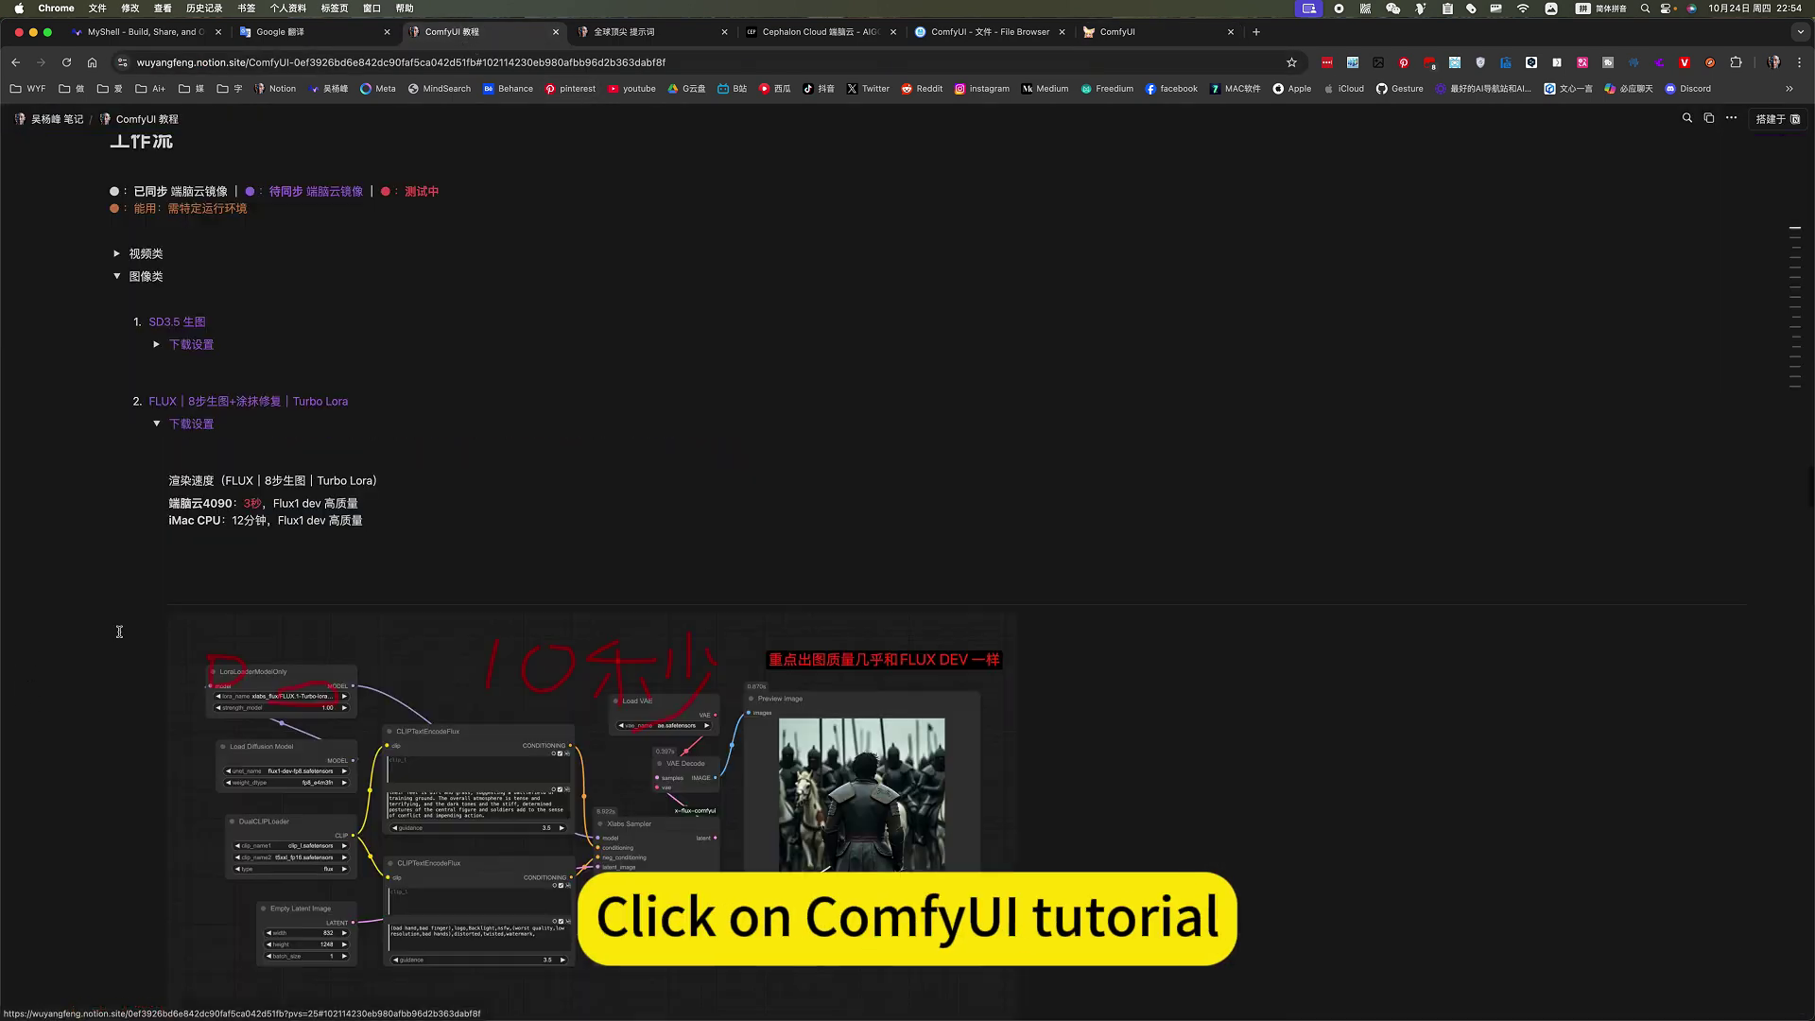
pyautogui.click(156, 423)
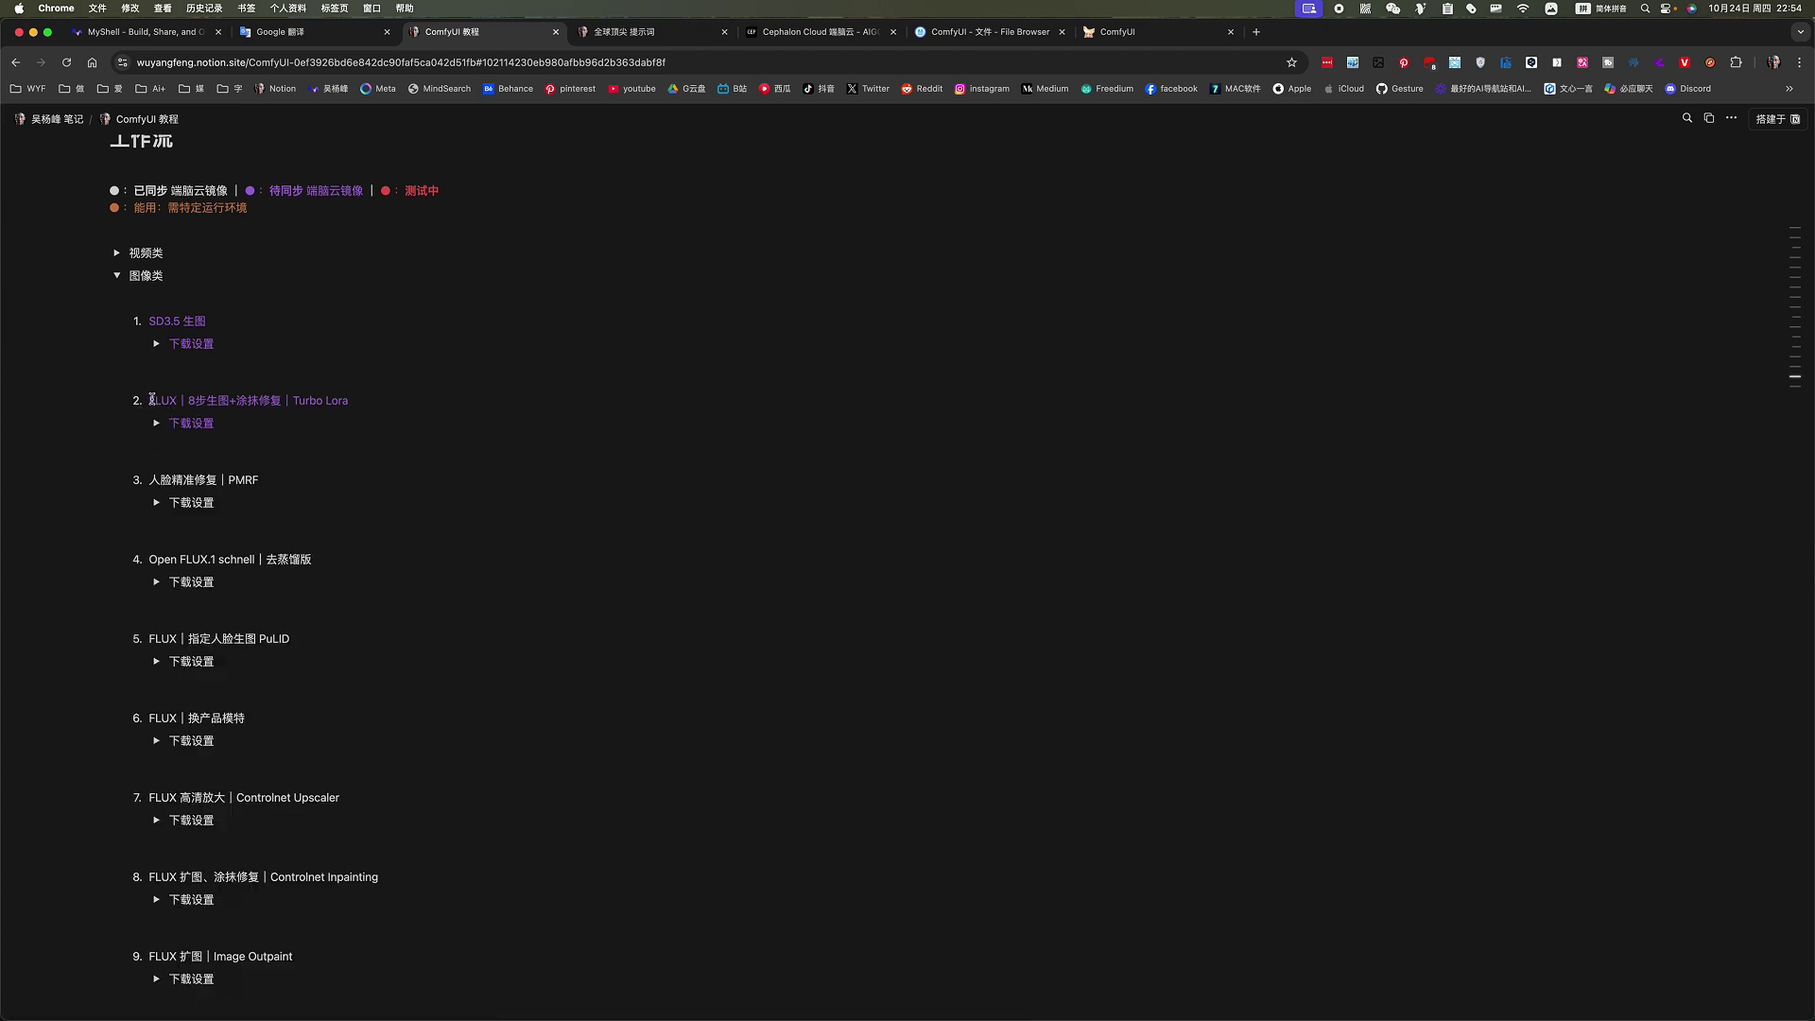
pyautogui.moveTo(150, 400); pyautogui.dragTo(346, 405)
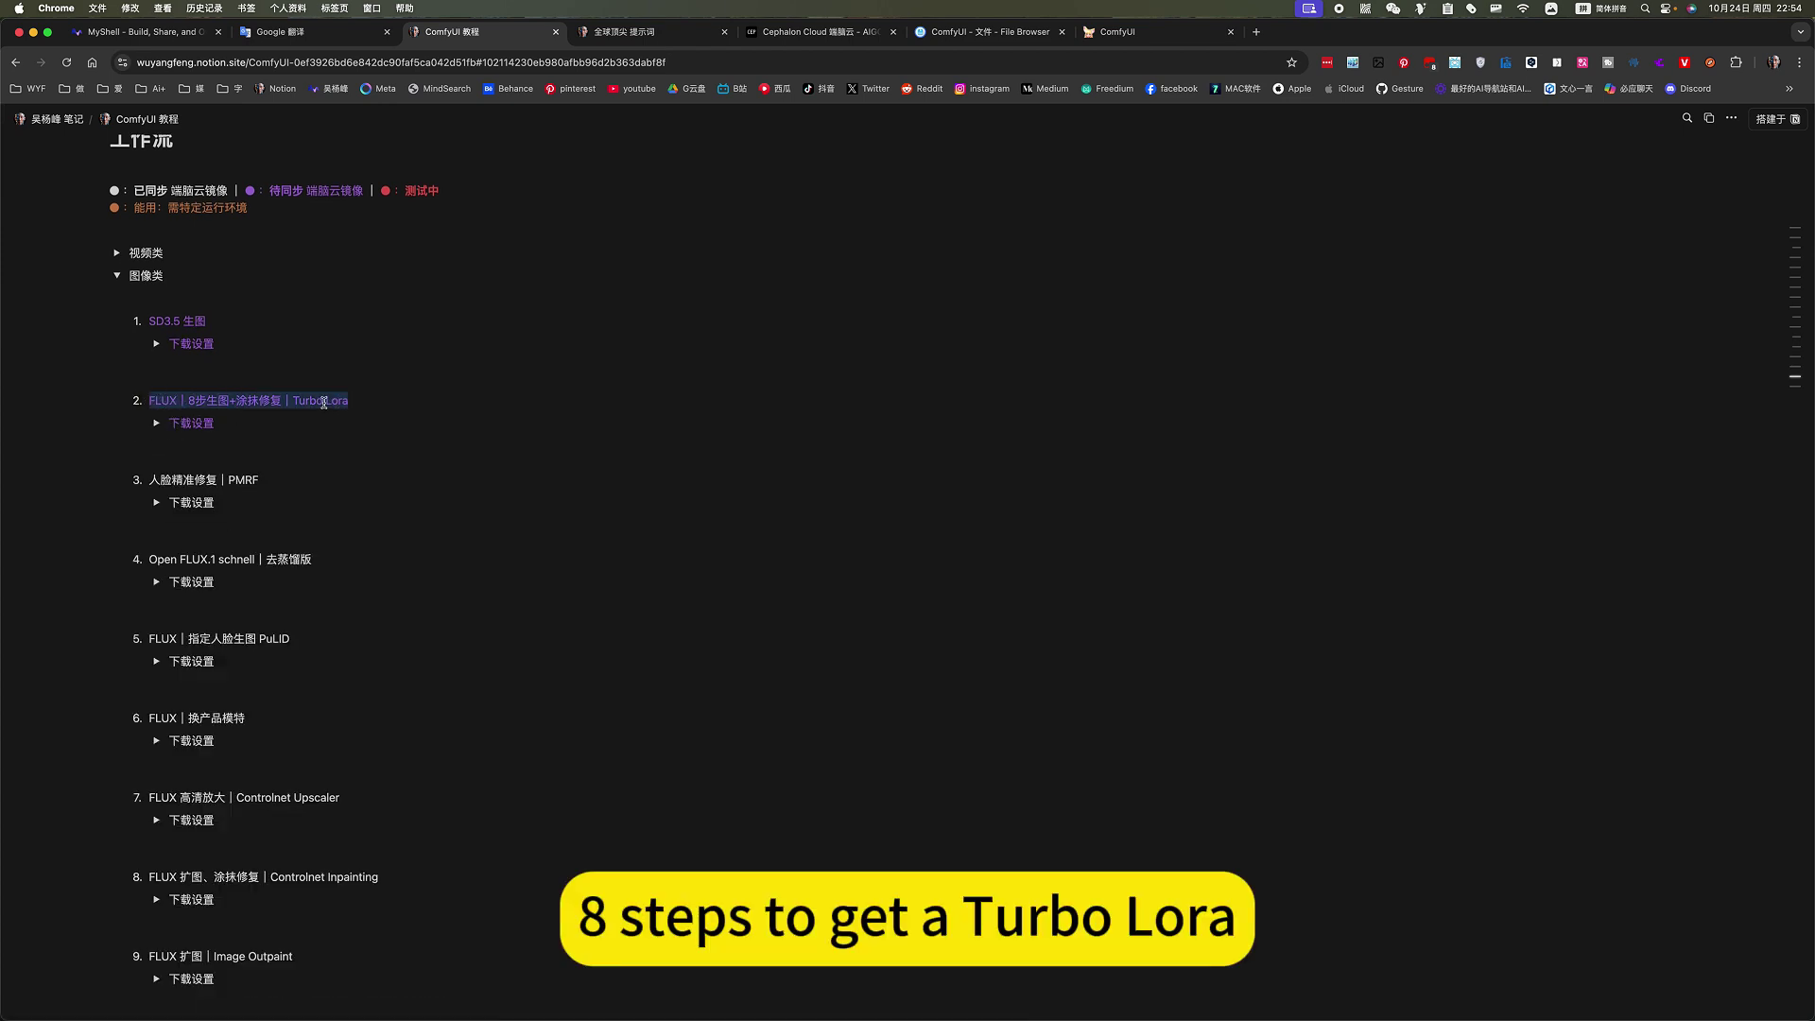
pyautogui.click(303, 404)
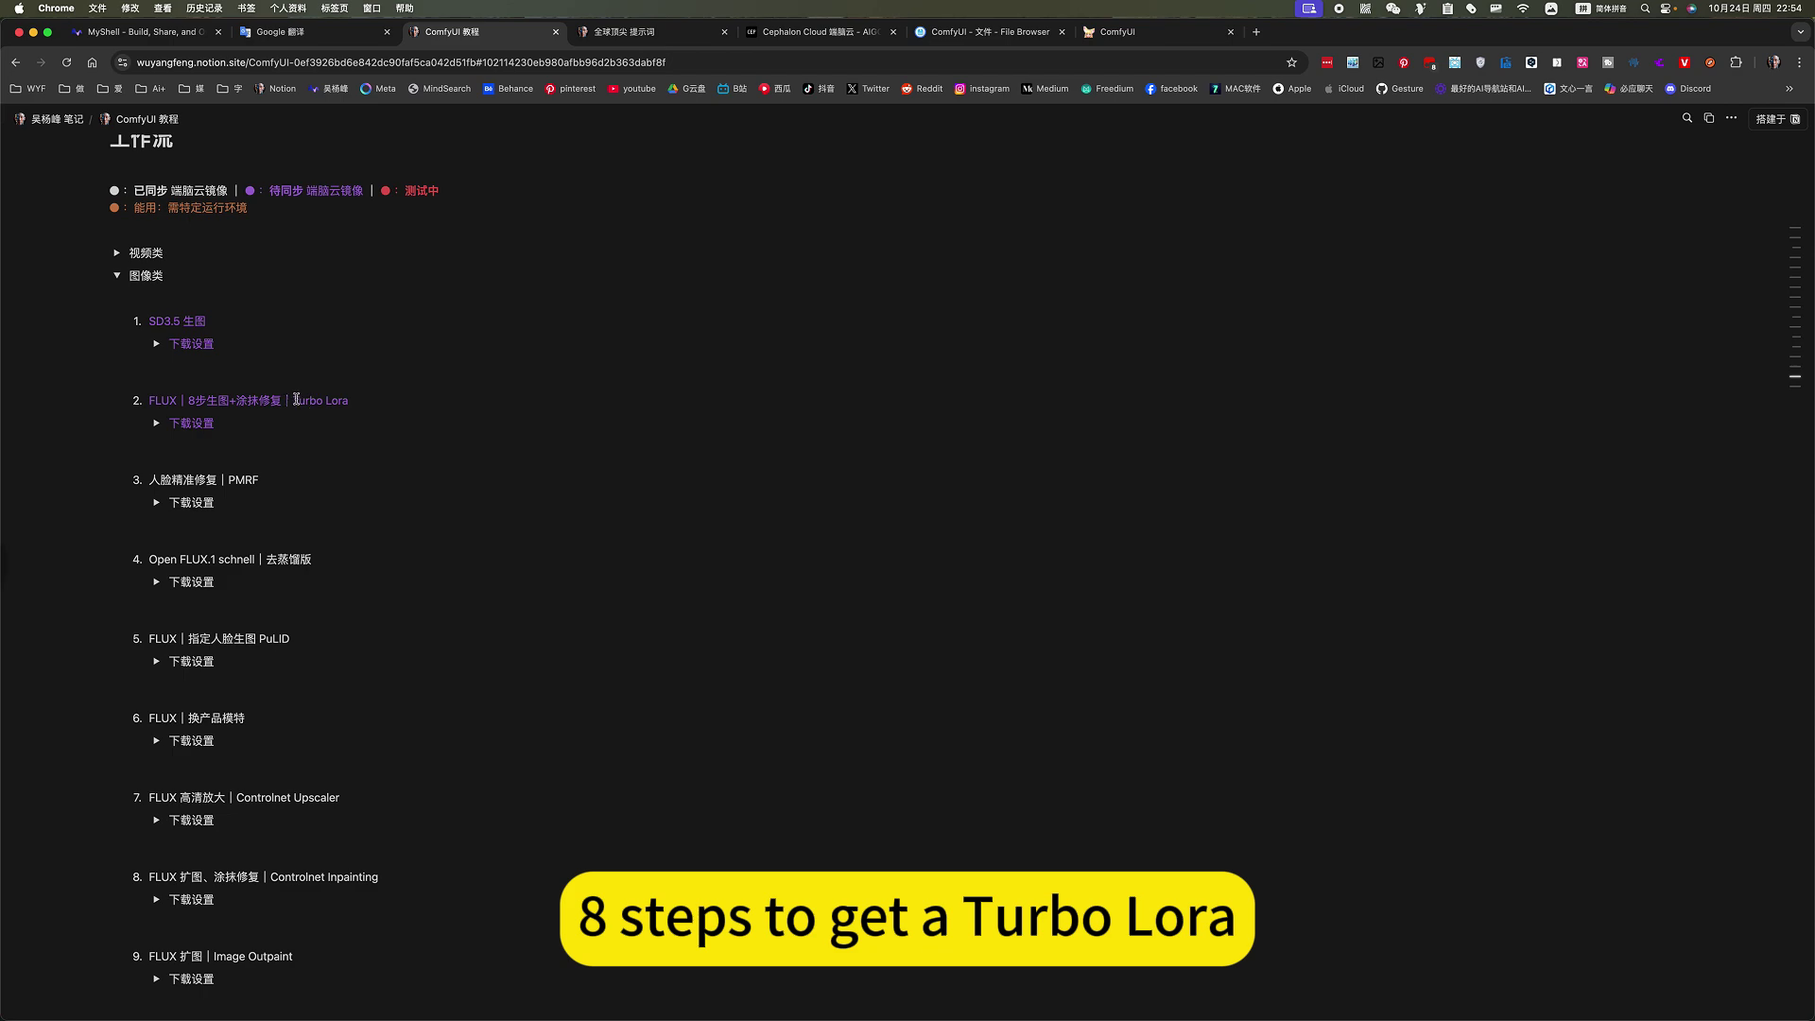
pyautogui.scroll(-1, 343, 401)
# Expand 下载设置 under the FLUX｜8步生图+涂抹修复｜Turbo Lora entry, review its render speeds and workflow screenshots, and collapse it
pyautogui.click(157, 422)
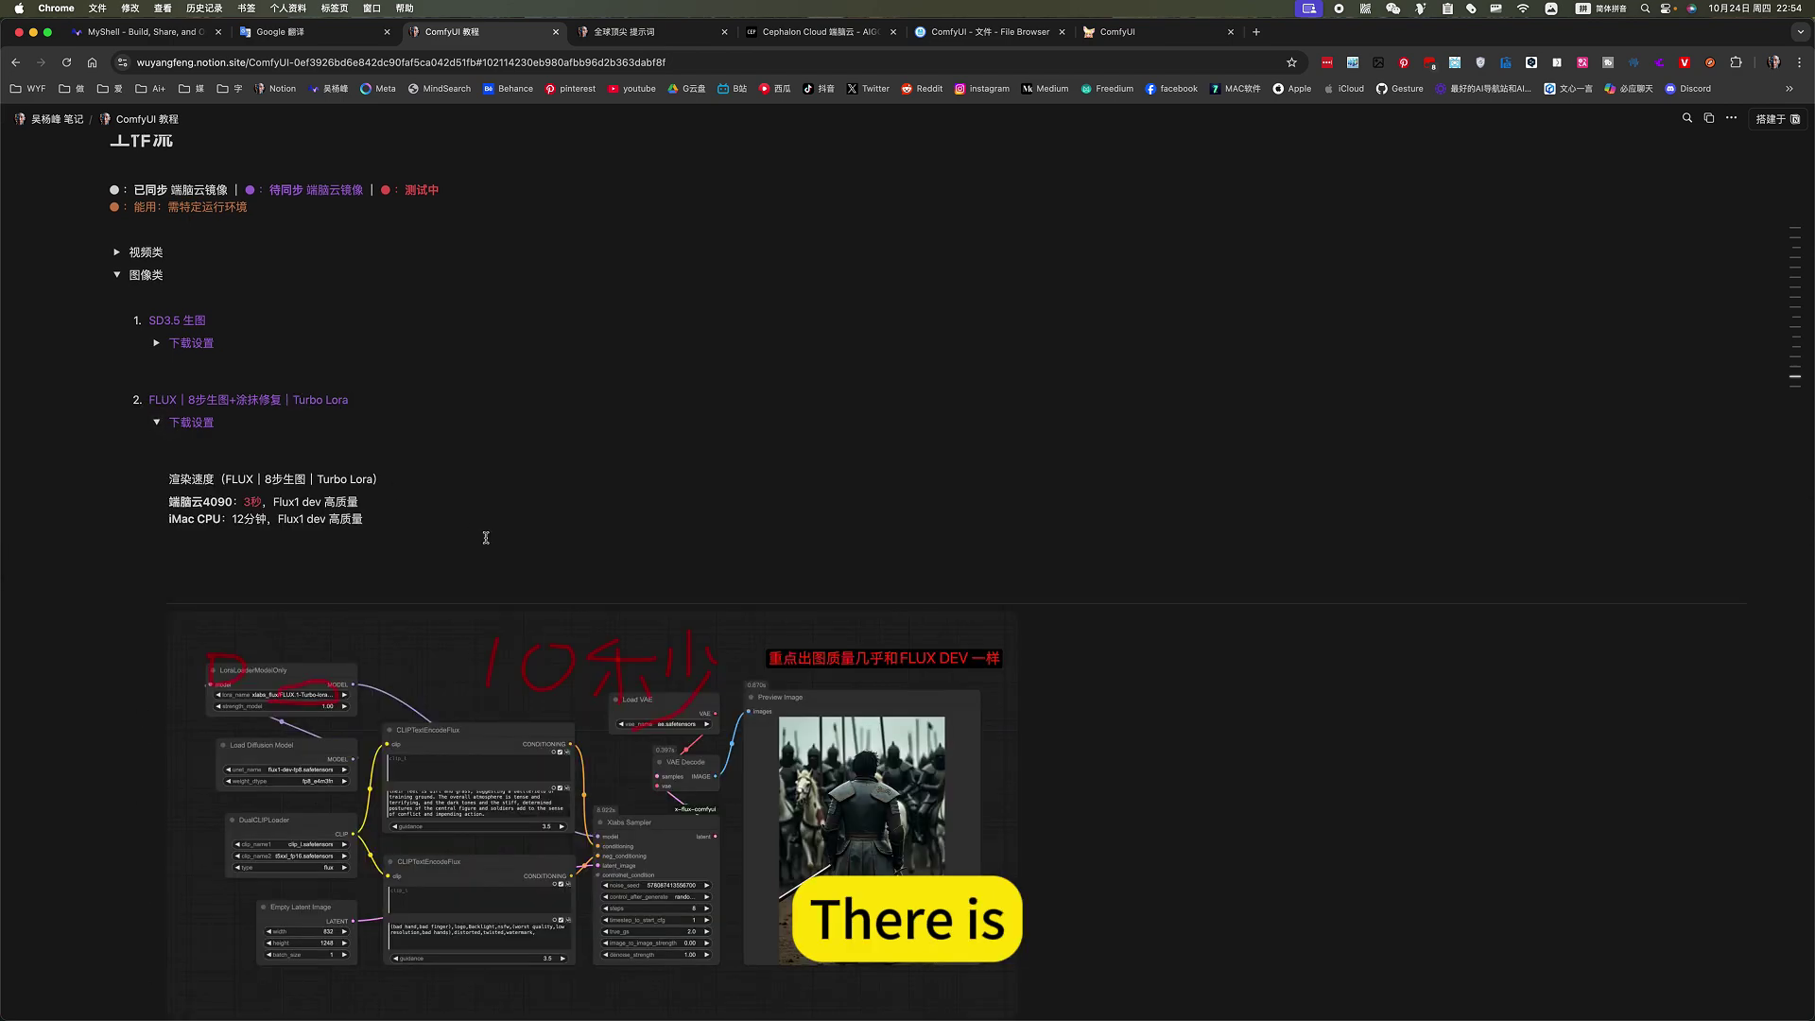
pyautogui.scroll(-5, 1003, 559)
pyautogui.scroll(-10, 638, 615)
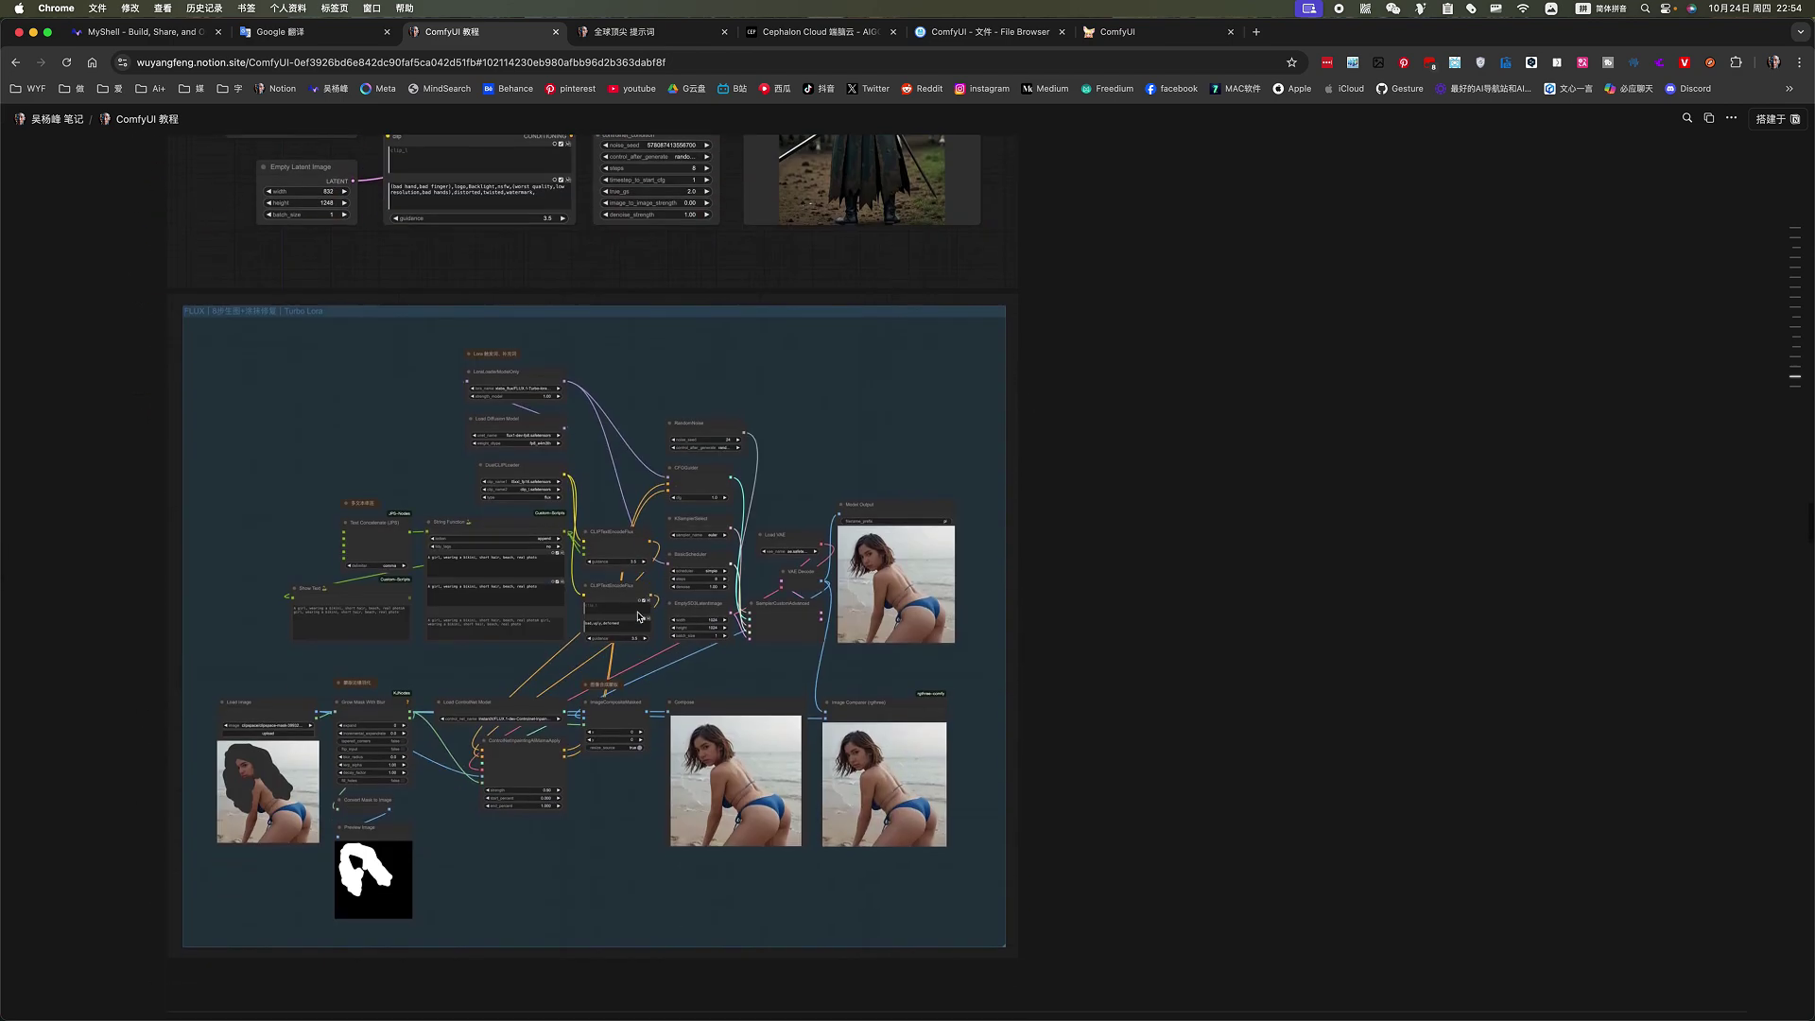
pyautogui.scroll(15, 287, 663)
pyautogui.click(157, 520)
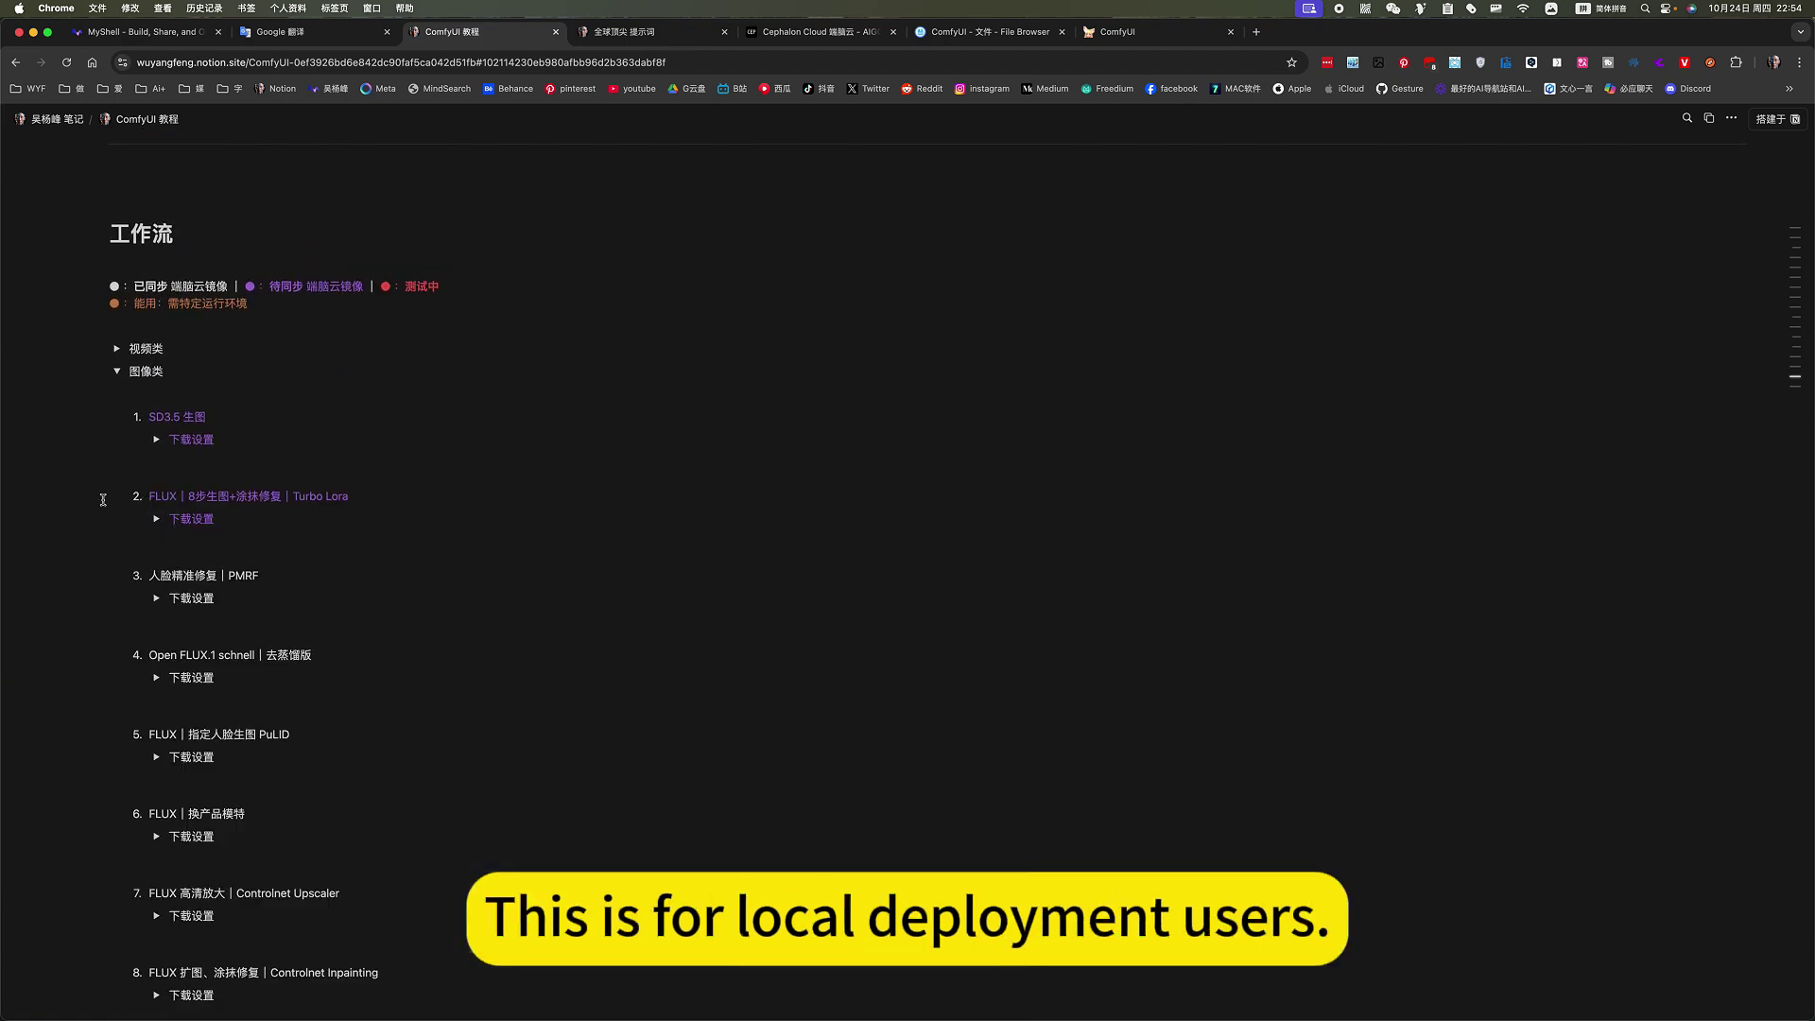
# Expand the 模型 section of the notes and its 主流 list to browse the mainstream model downloads
pyautogui.scroll(15, 362, 511)
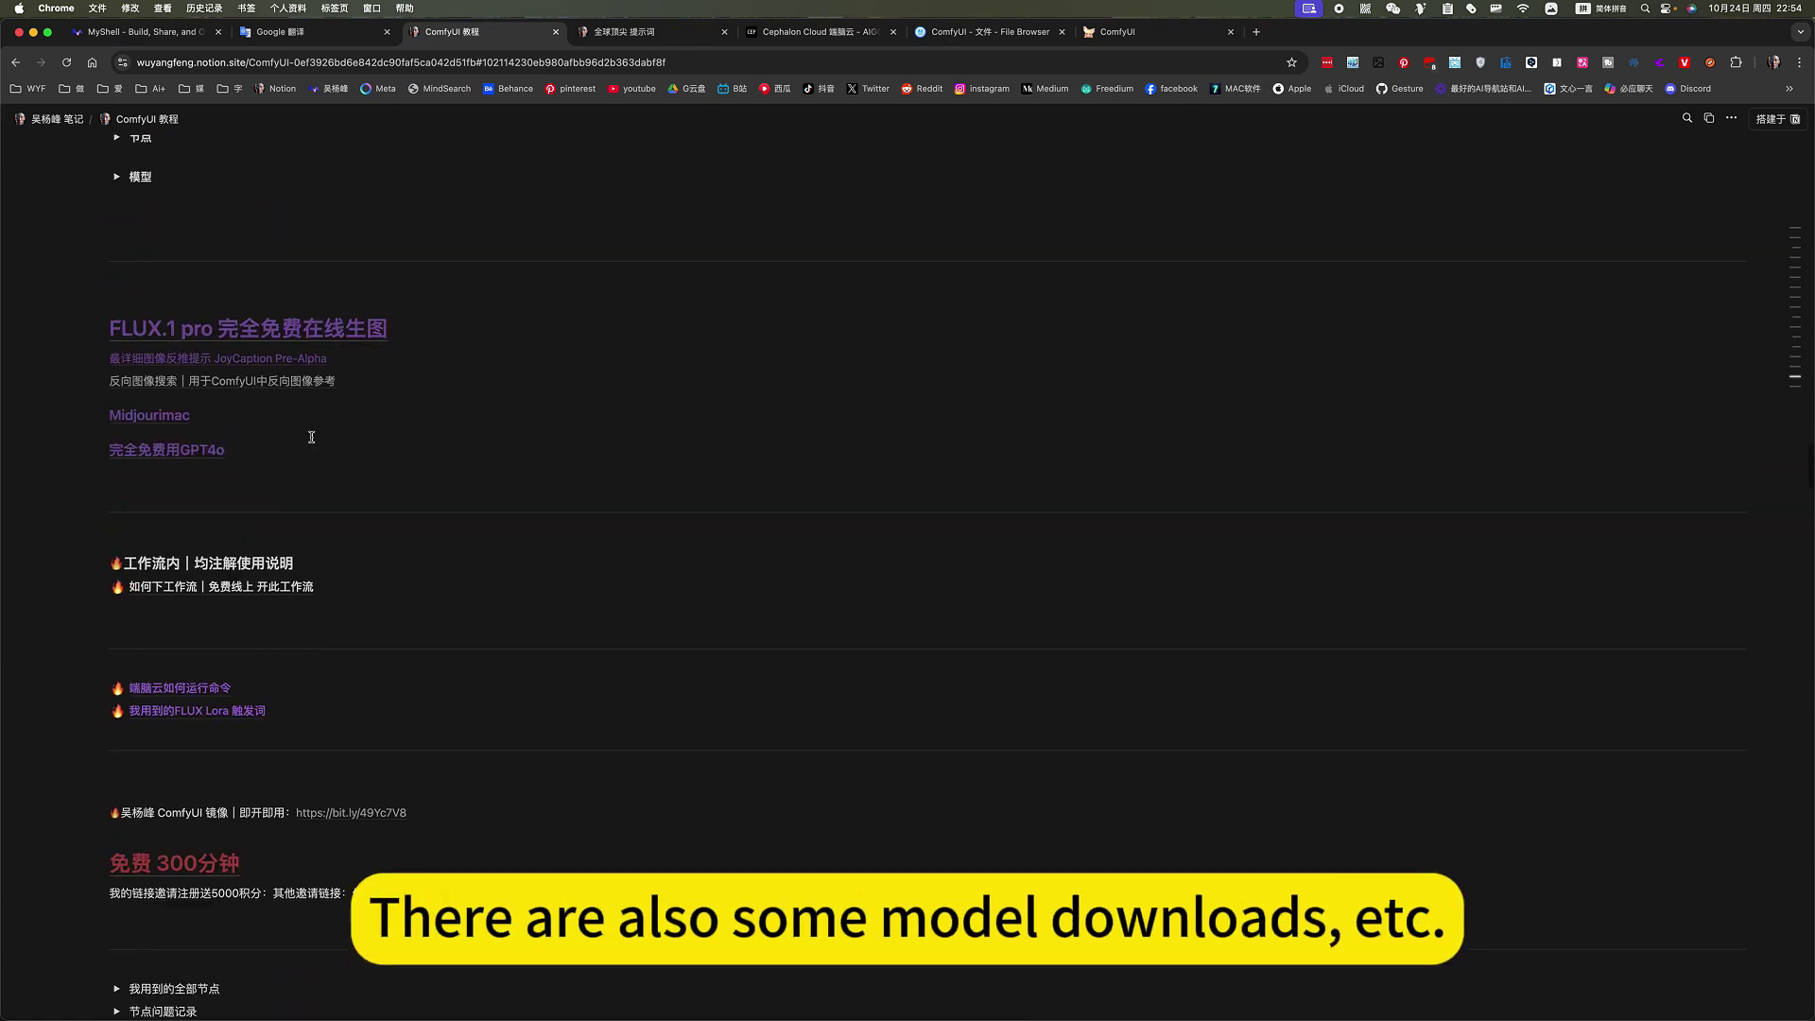
pyautogui.scroll(1, 311, 436)
pyautogui.click(117, 345)
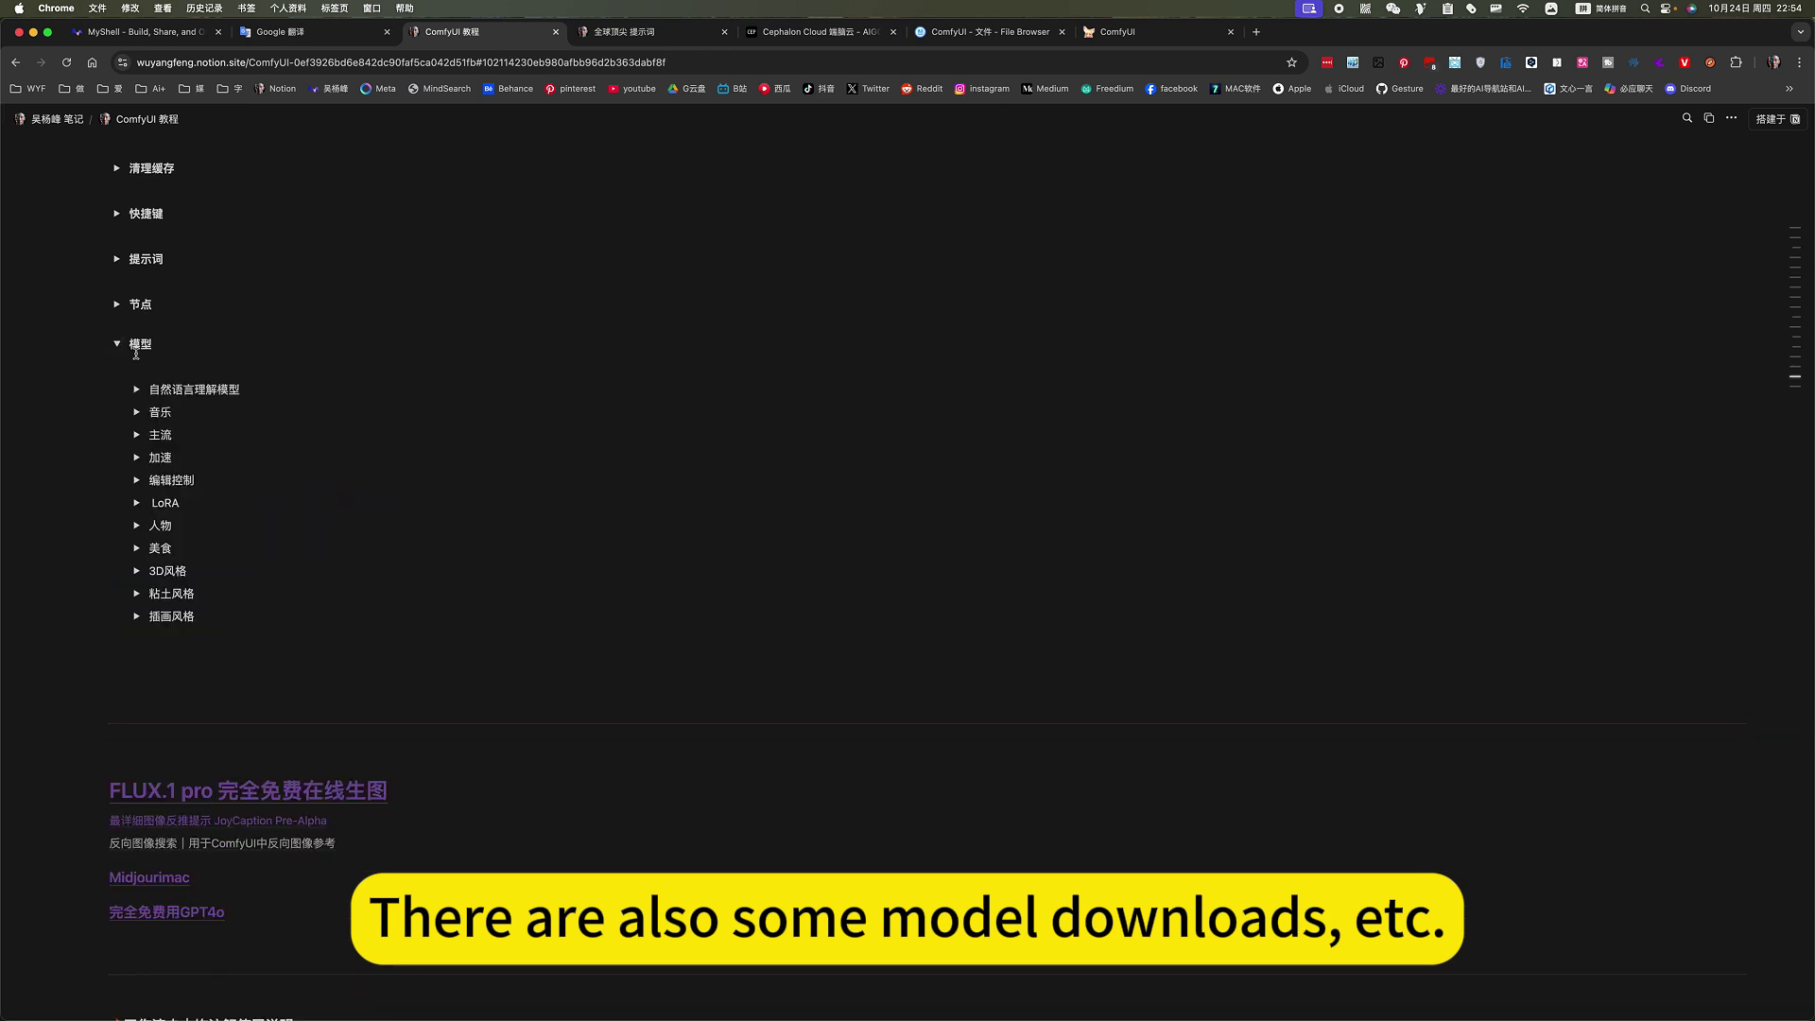
pyautogui.click(134, 436)
pyautogui.scroll(-5, 753, 704)
pyautogui.scroll(-2, 893, 676)
pyautogui.scroll(-3, 911, 680)
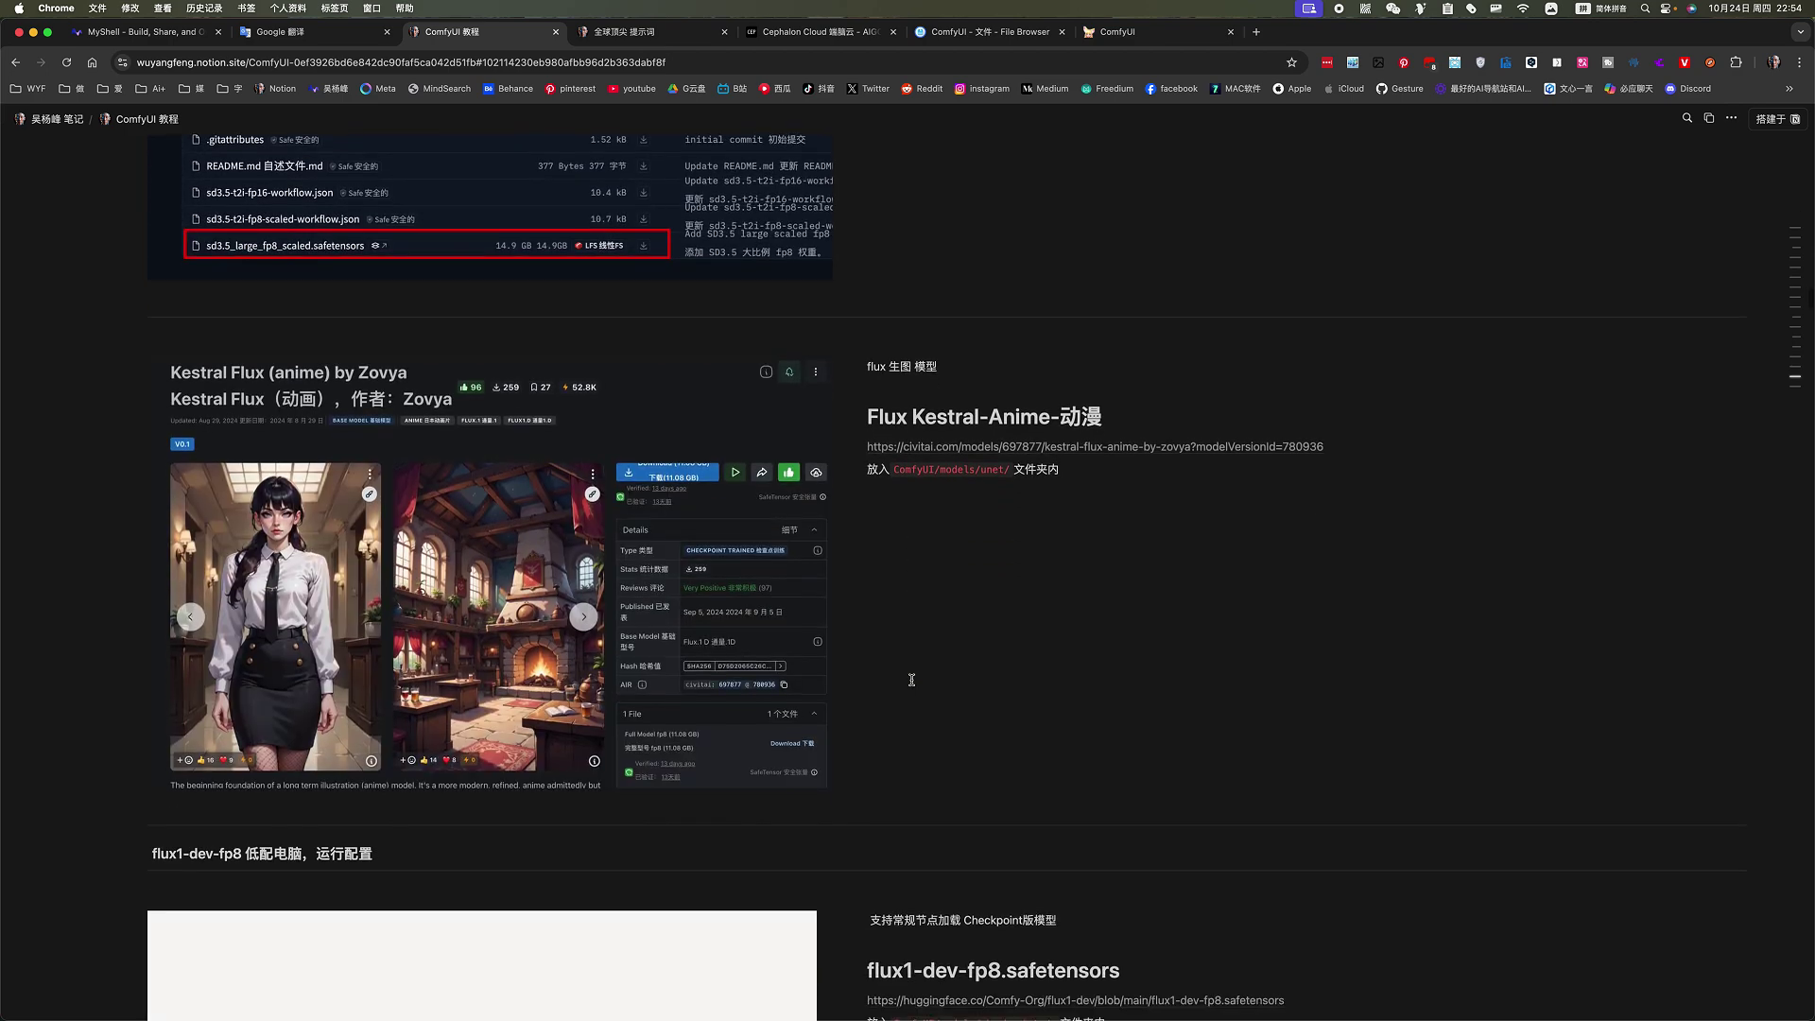
# Collapse the 主流 list and the 模型 section in the notes
pyautogui.scroll(9, 911, 680)
pyautogui.scroll(1, 912, 680)
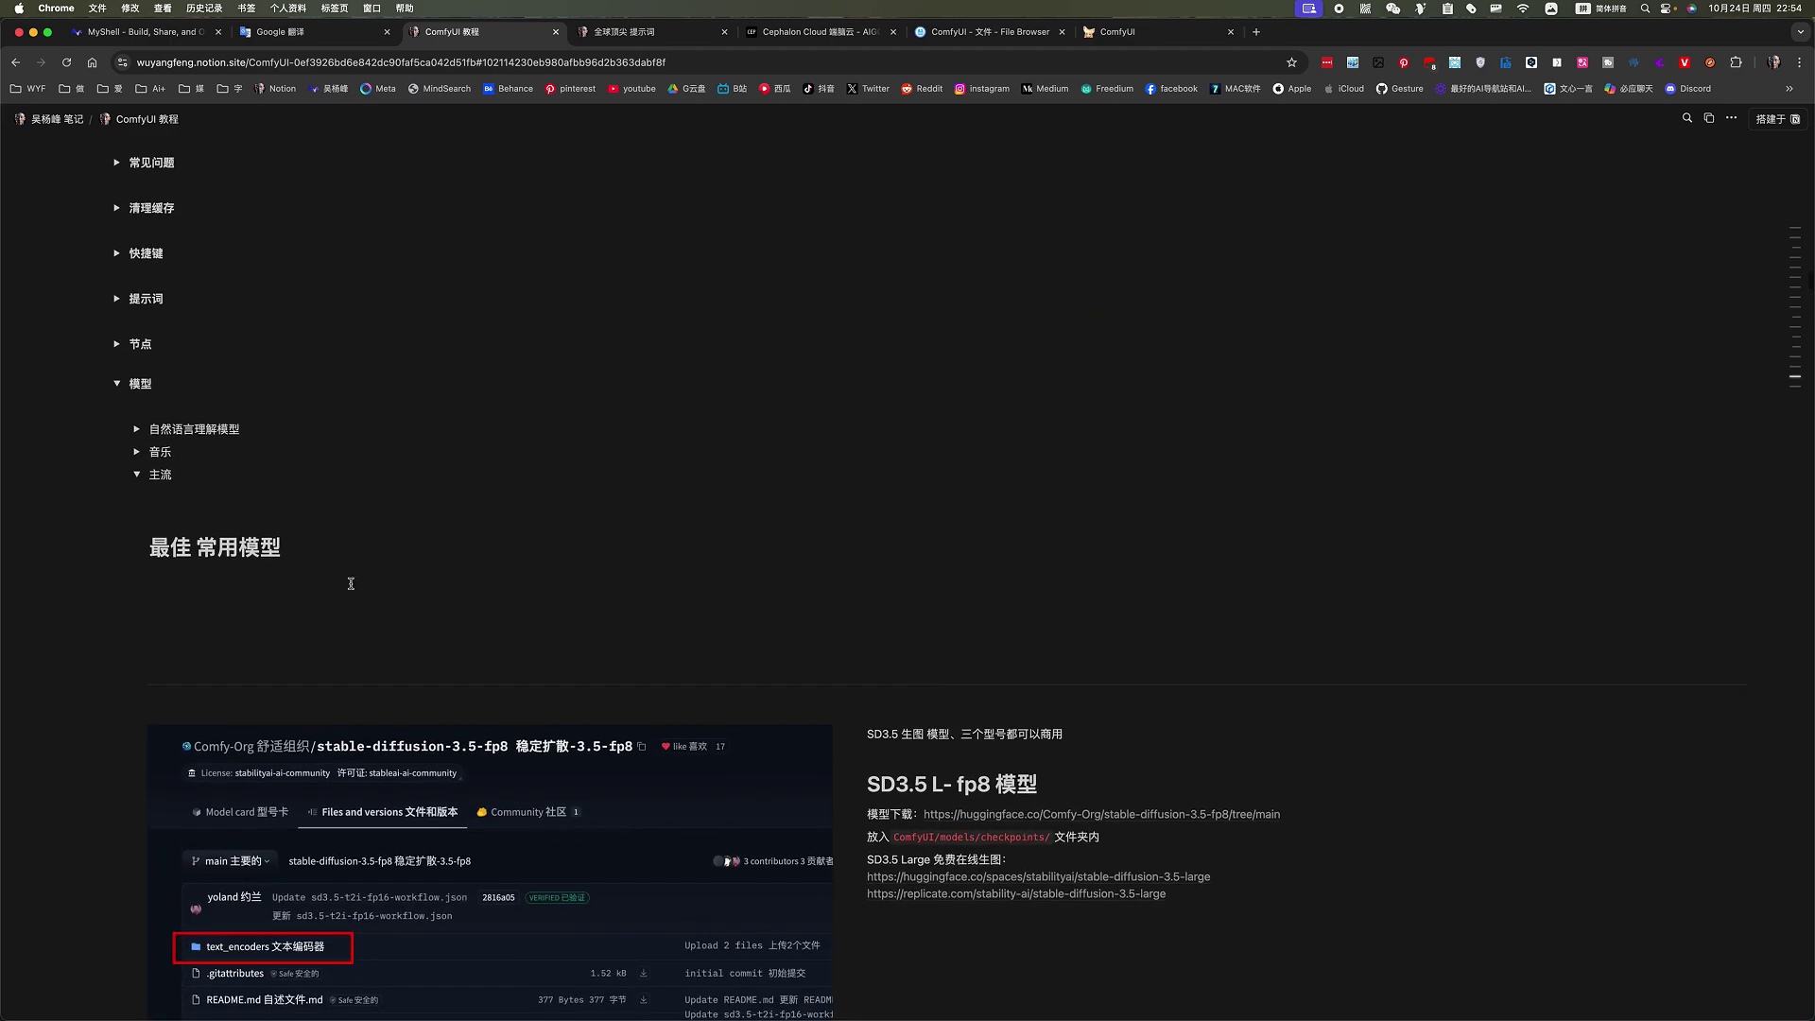
pyautogui.click(136, 475)
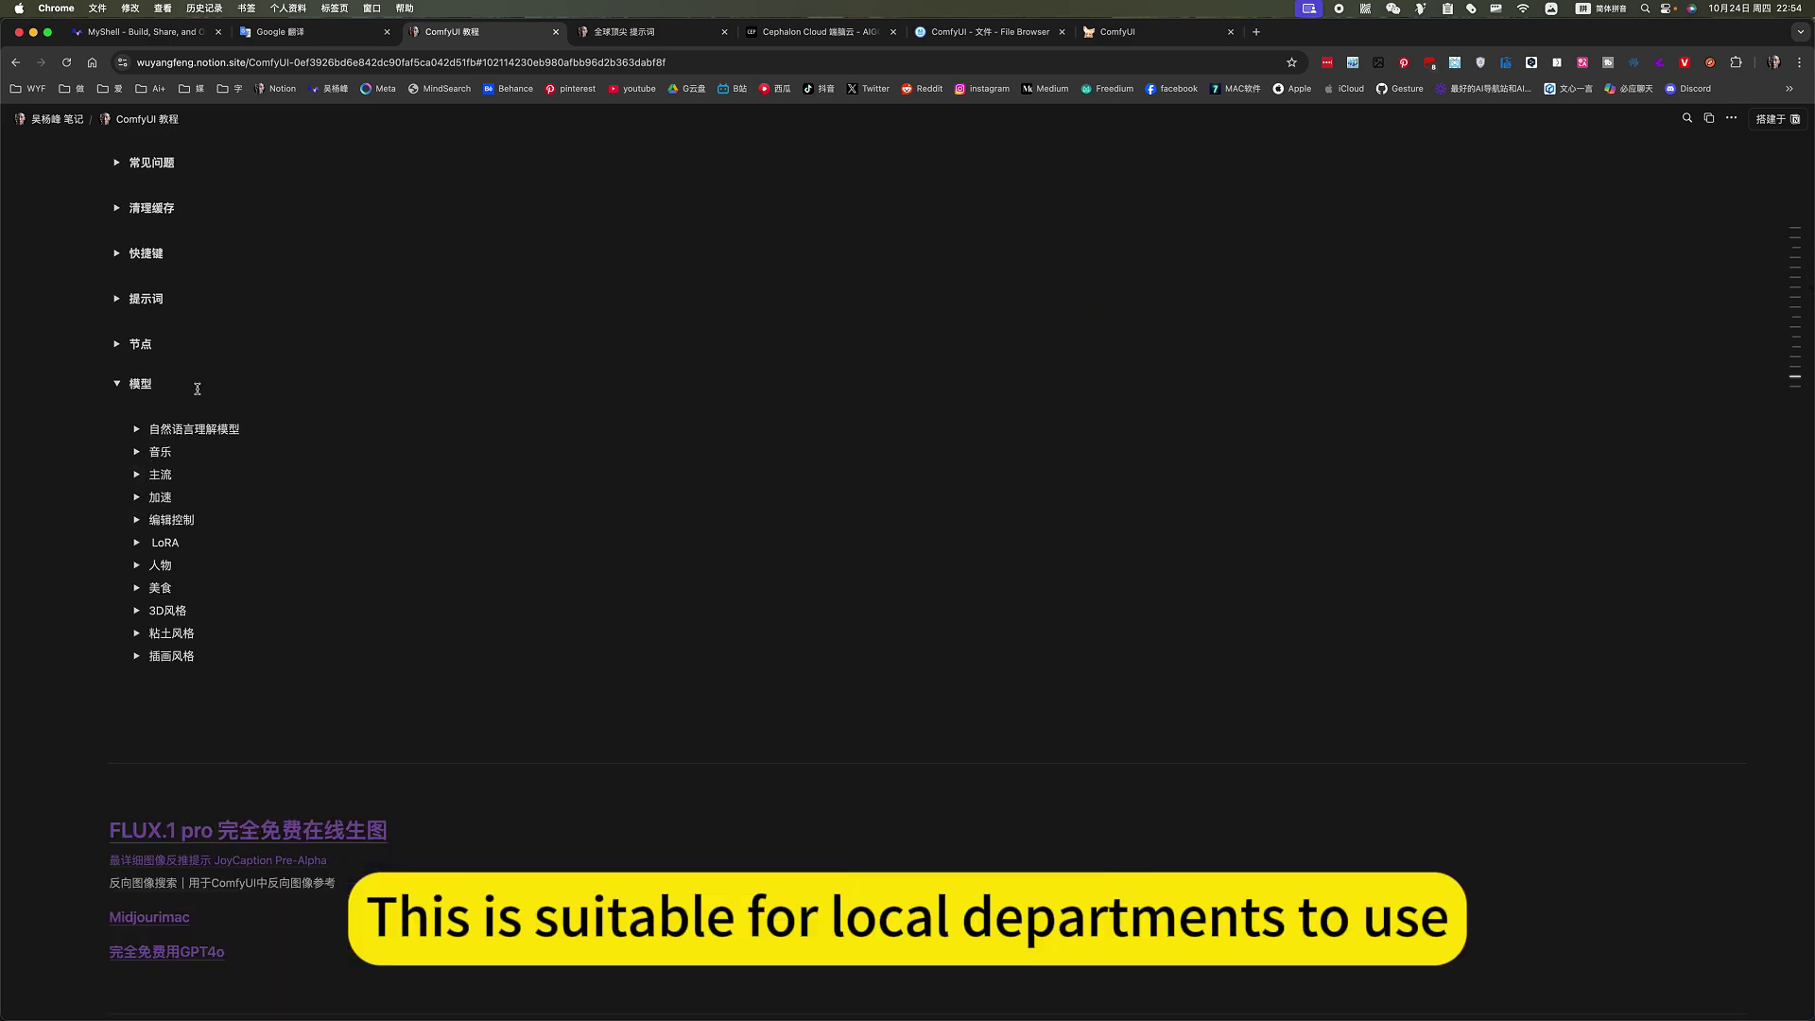
pyautogui.click(116, 383)
pyautogui.scroll(3, 349, 378)
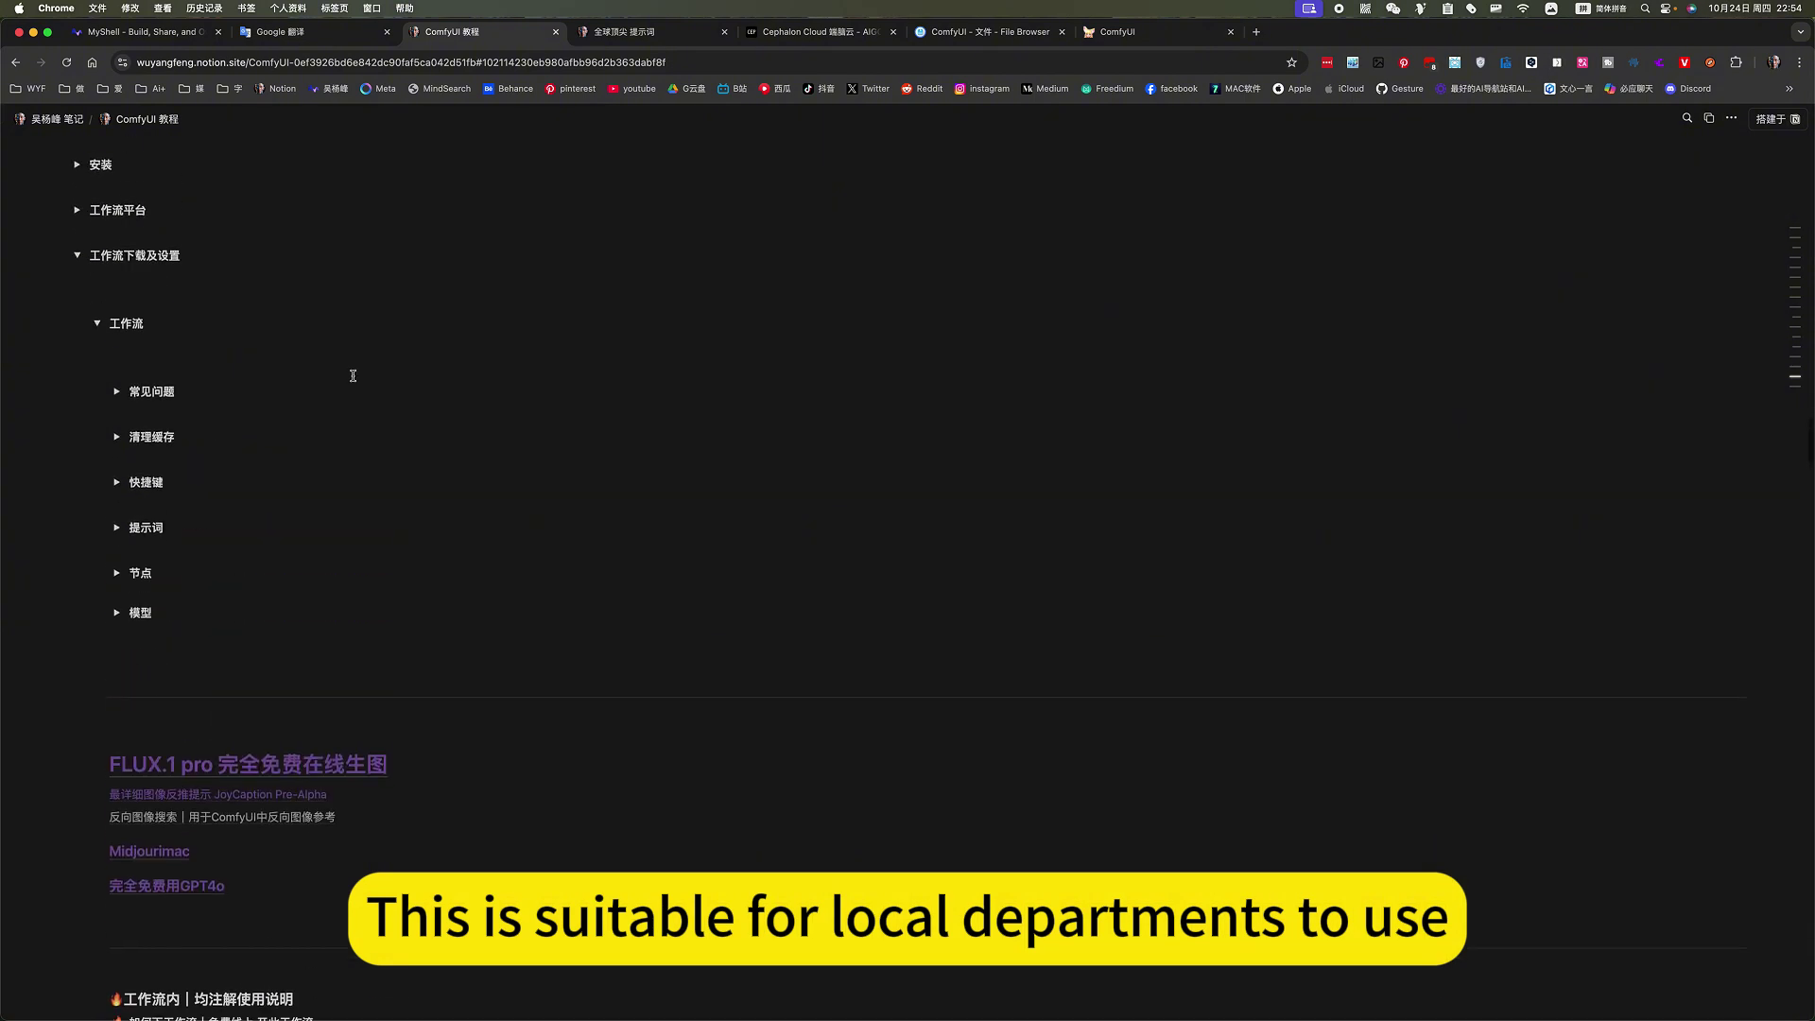
# Switch back to ComfyUI and load the 人脸精准修复｜PMRF workflow from the 图像类 folder, discarding changes to the current workflow
pyautogui.click(1125, 31)
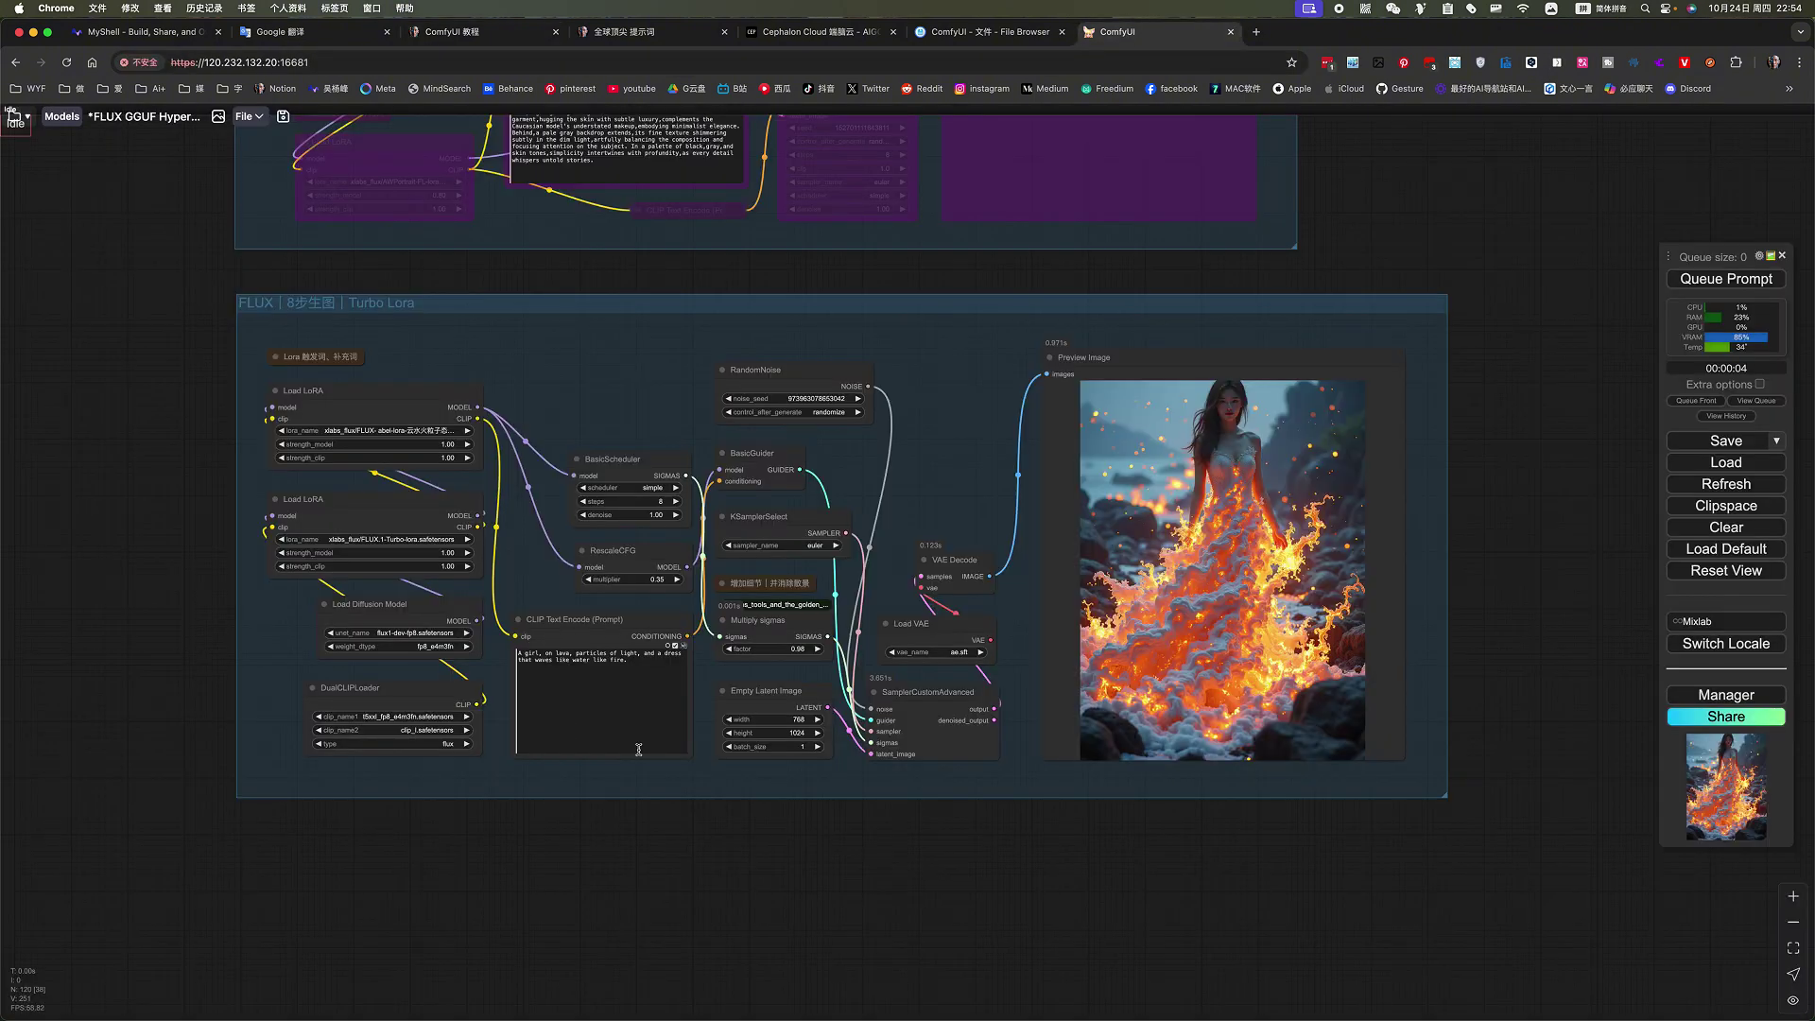
pyautogui.moveTo(917, 489); pyautogui.dragTo(986, 537)
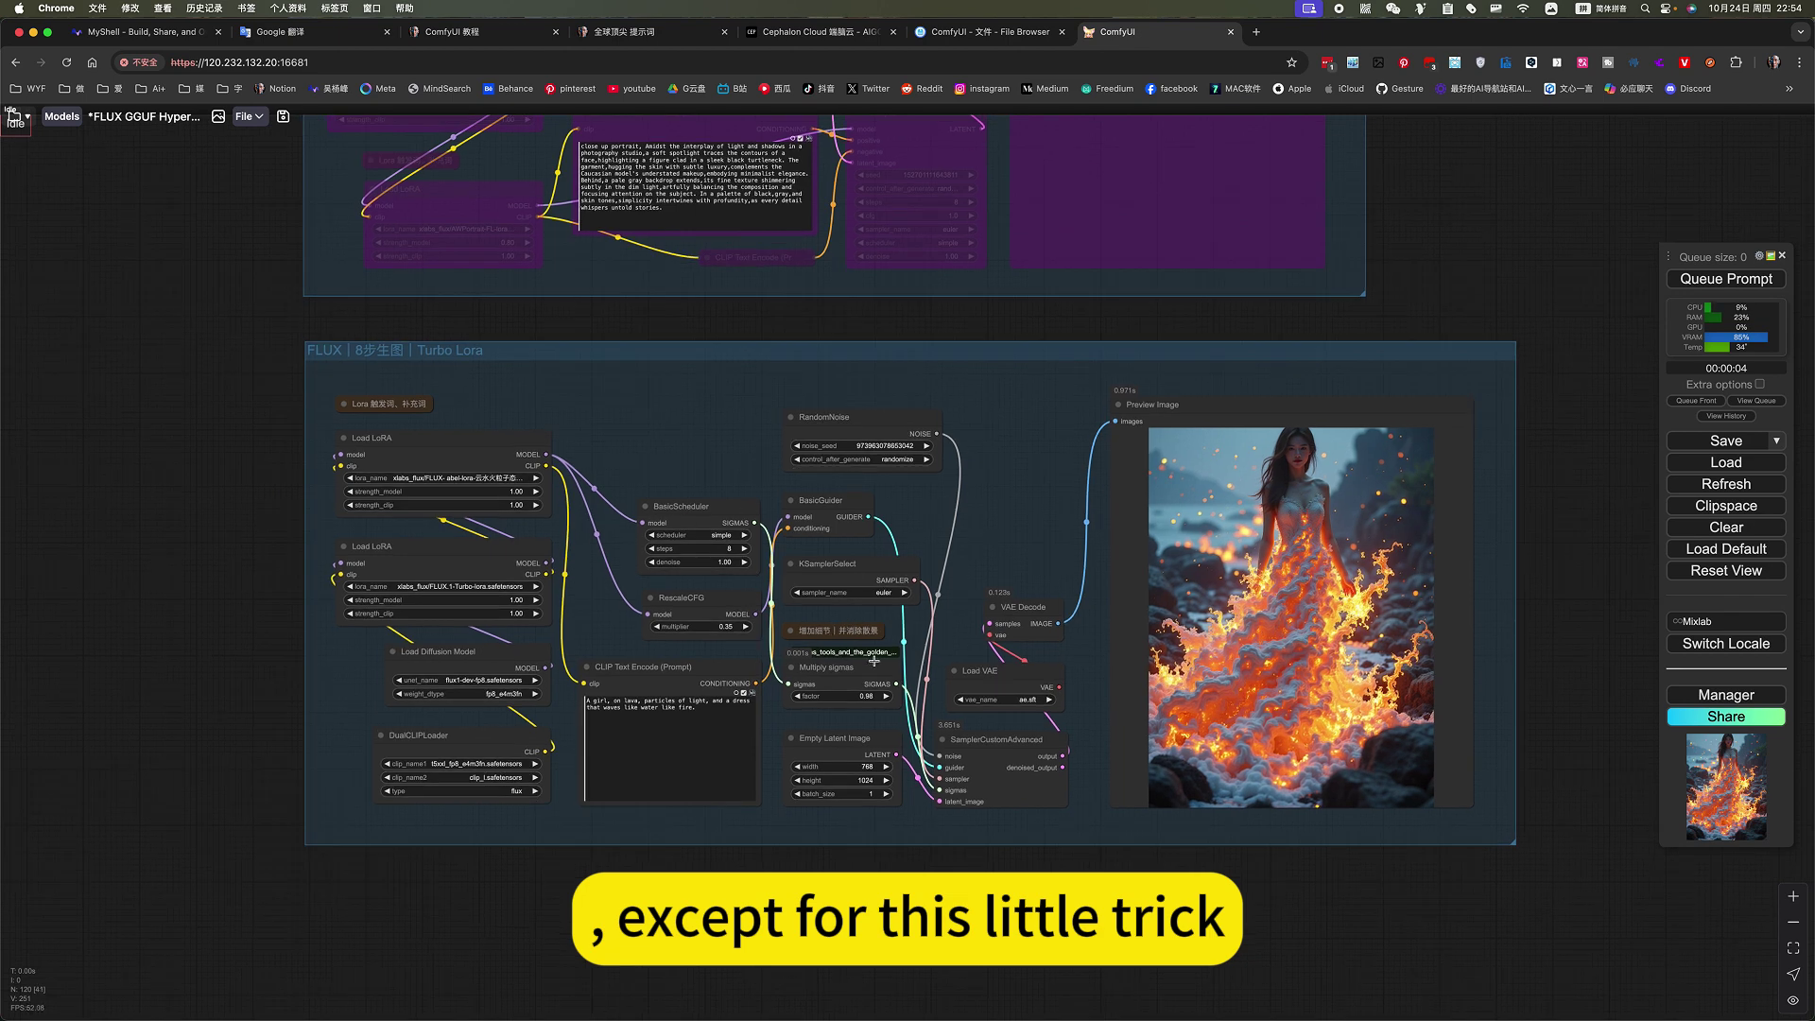
pyautogui.click(17, 118)
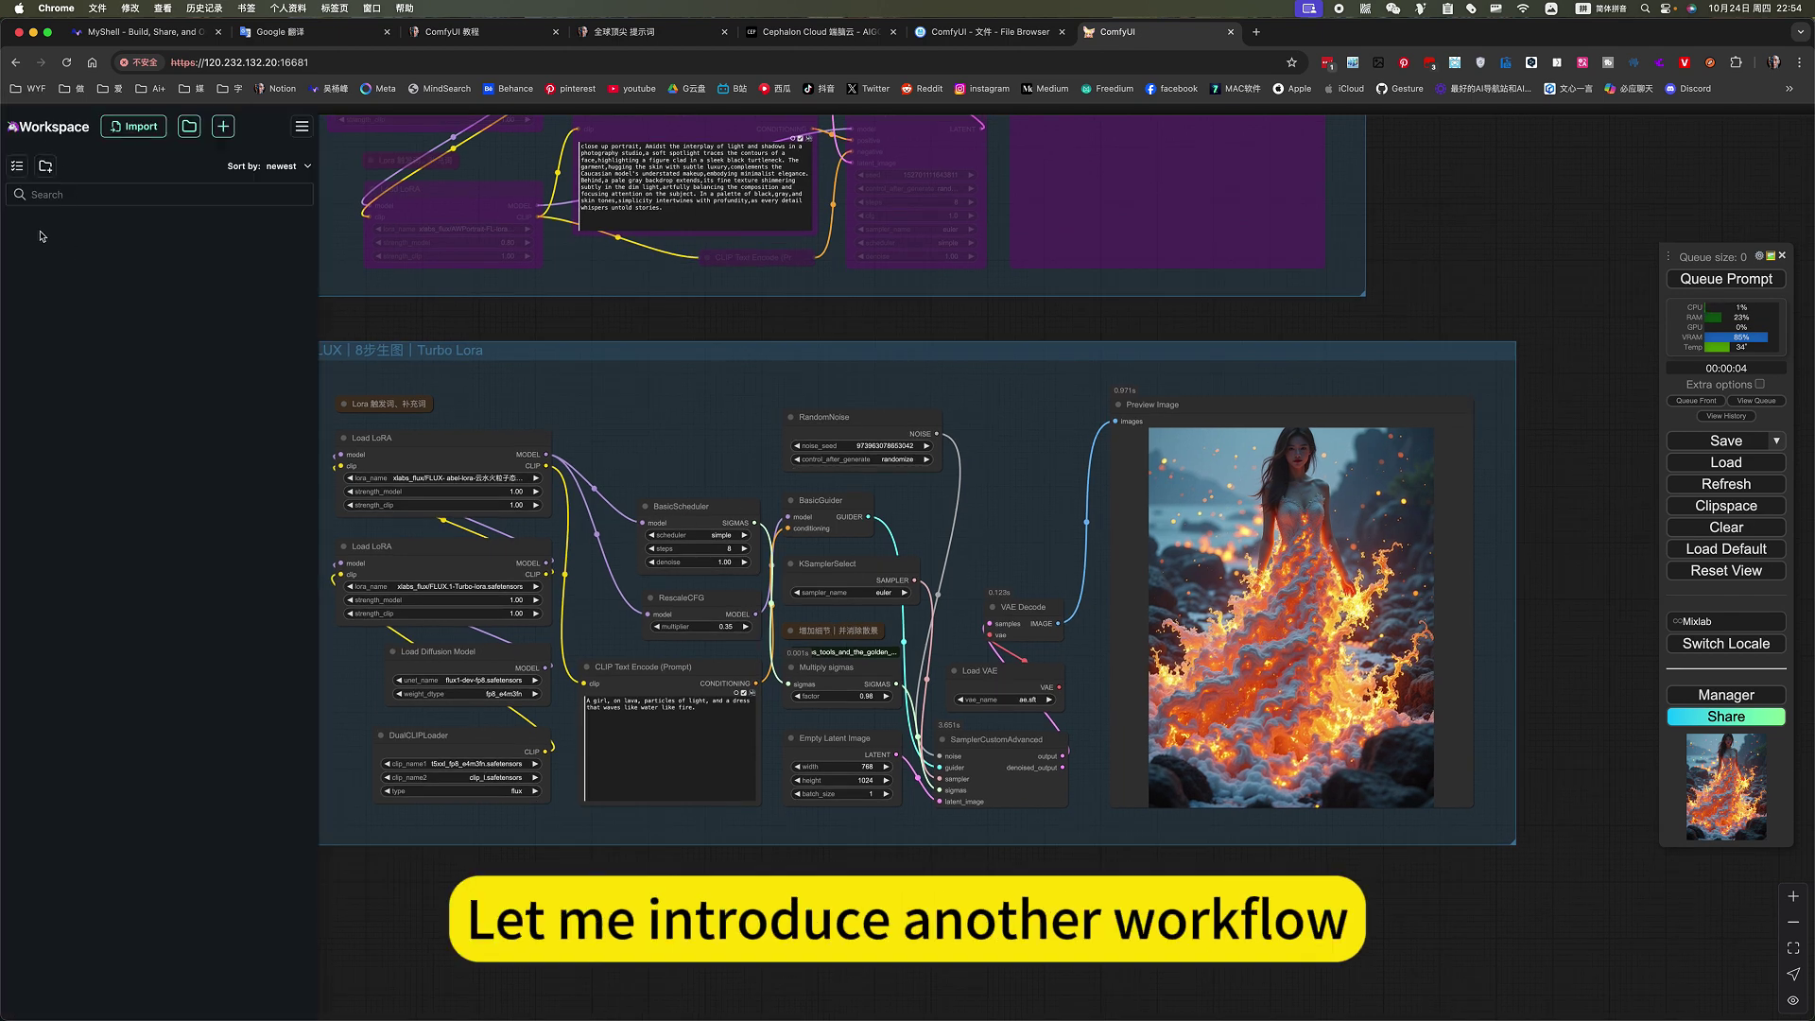
pyautogui.click(15, 226)
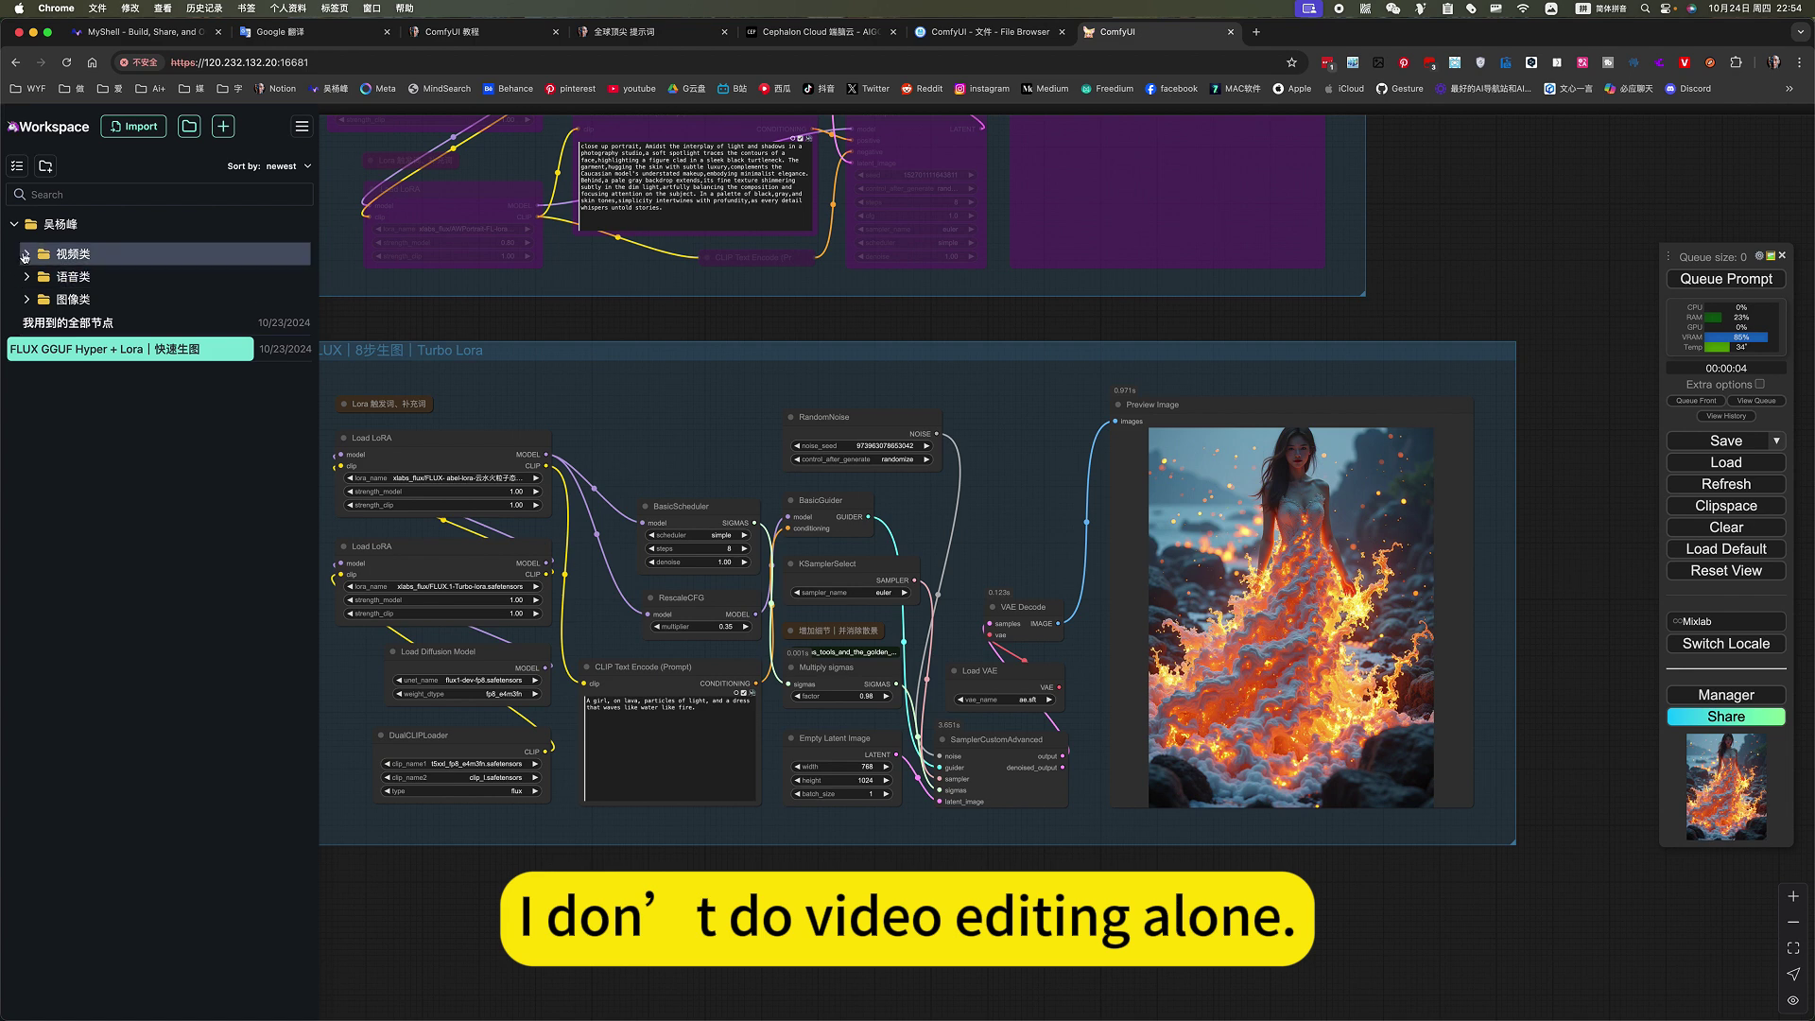
pyautogui.click(27, 301)
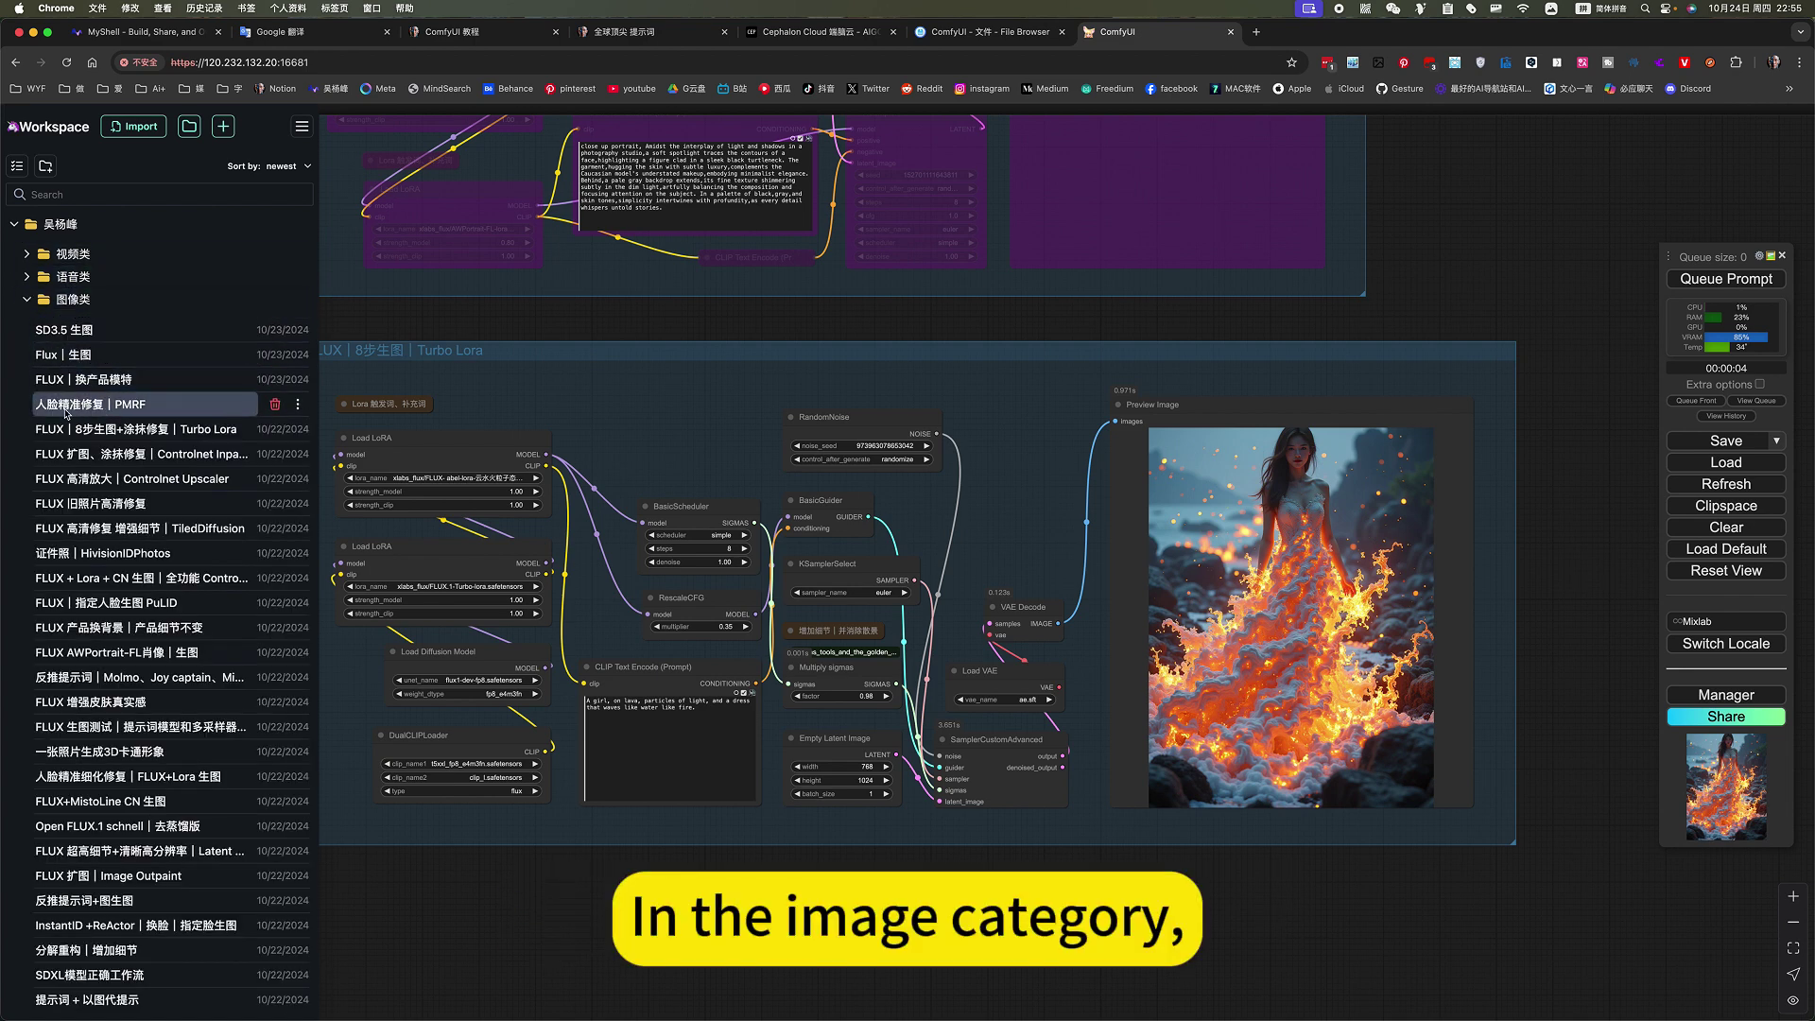
pyautogui.click(65, 404)
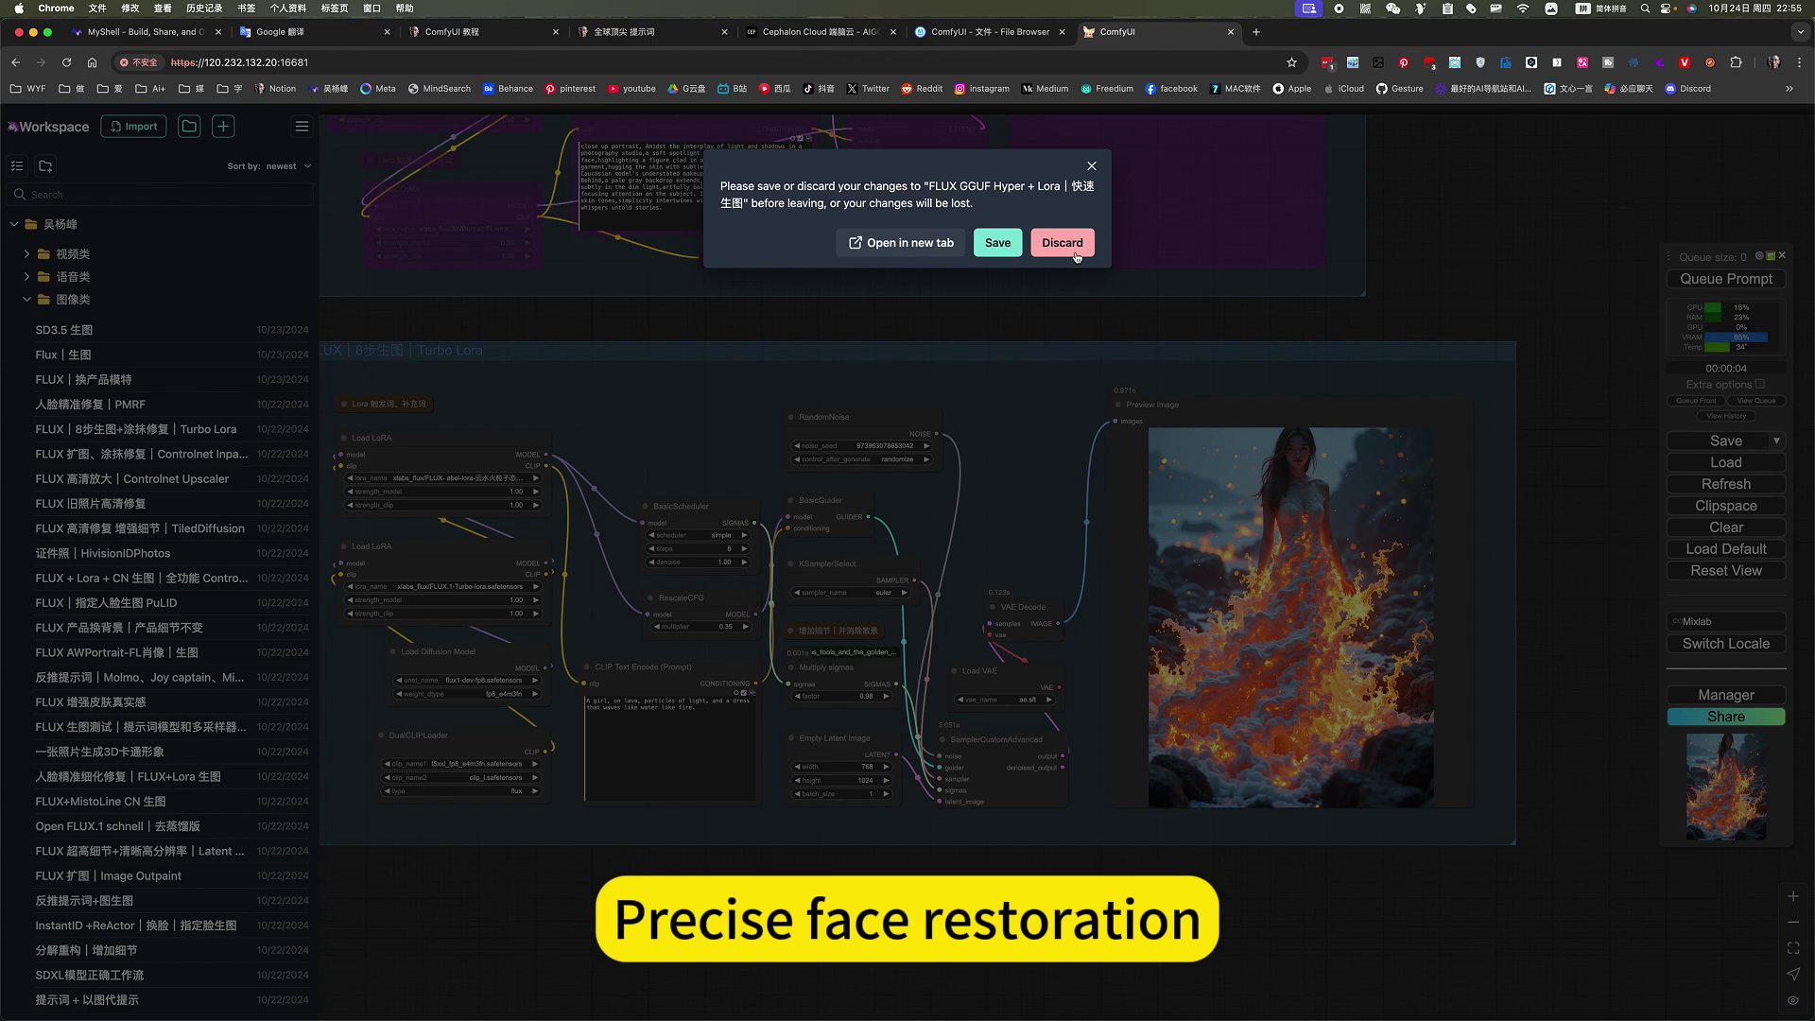
pyautogui.click(1064, 247)
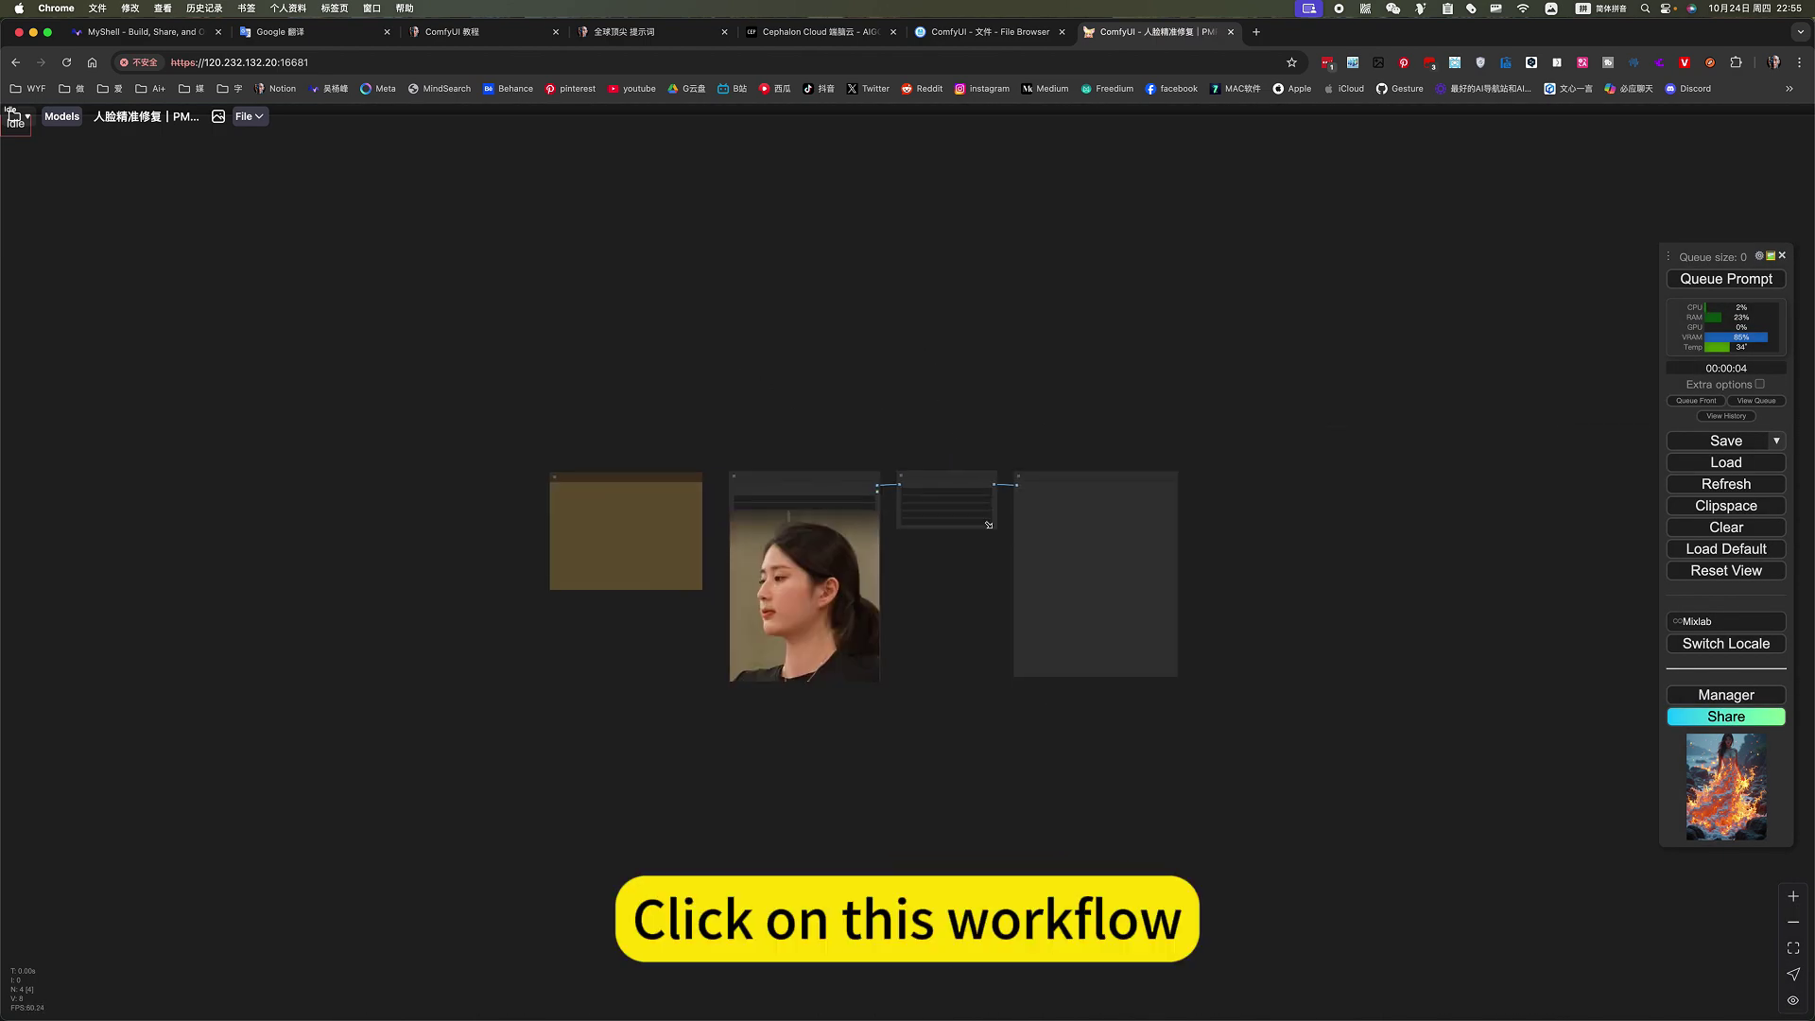
# Inspect the PMRF node and run the face restoration workflow on the loaded portrait
pyautogui.scroll(8, 942, 521)
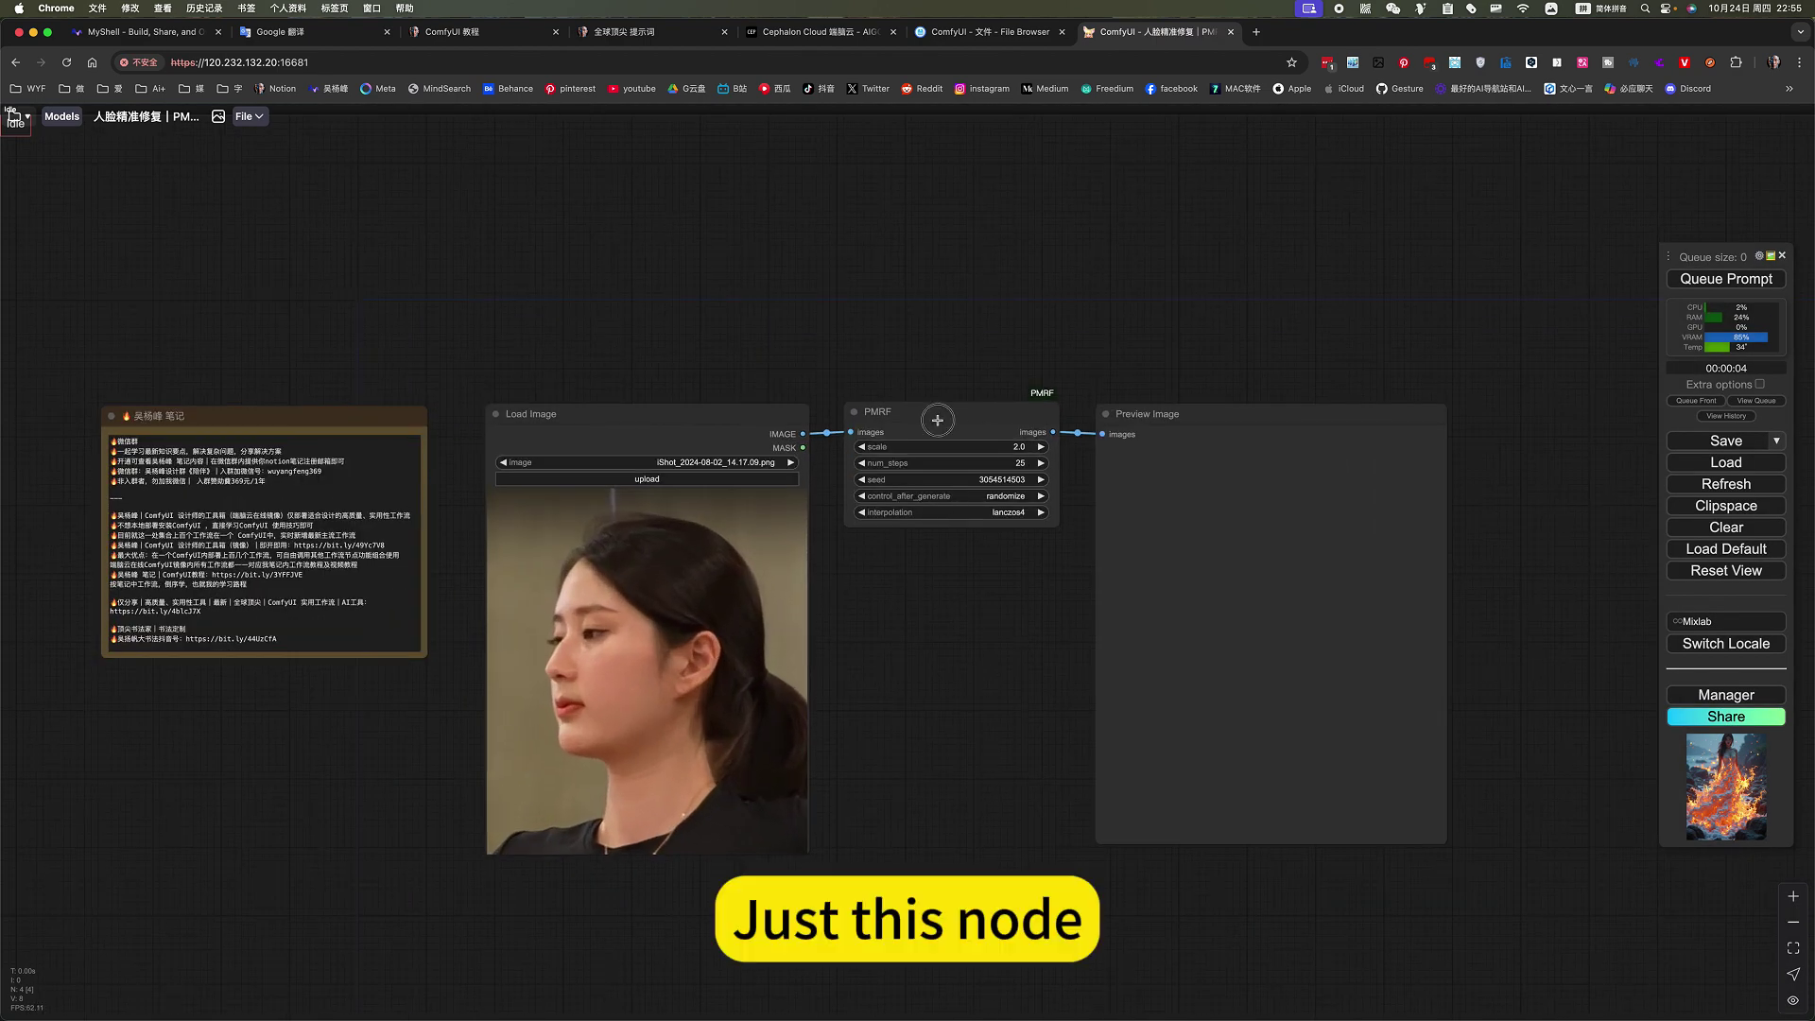
pyautogui.click(877, 413)
pyautogui.scroll(5, 1020, 325)
pyautogui.scroll(-5, 1019, 325)
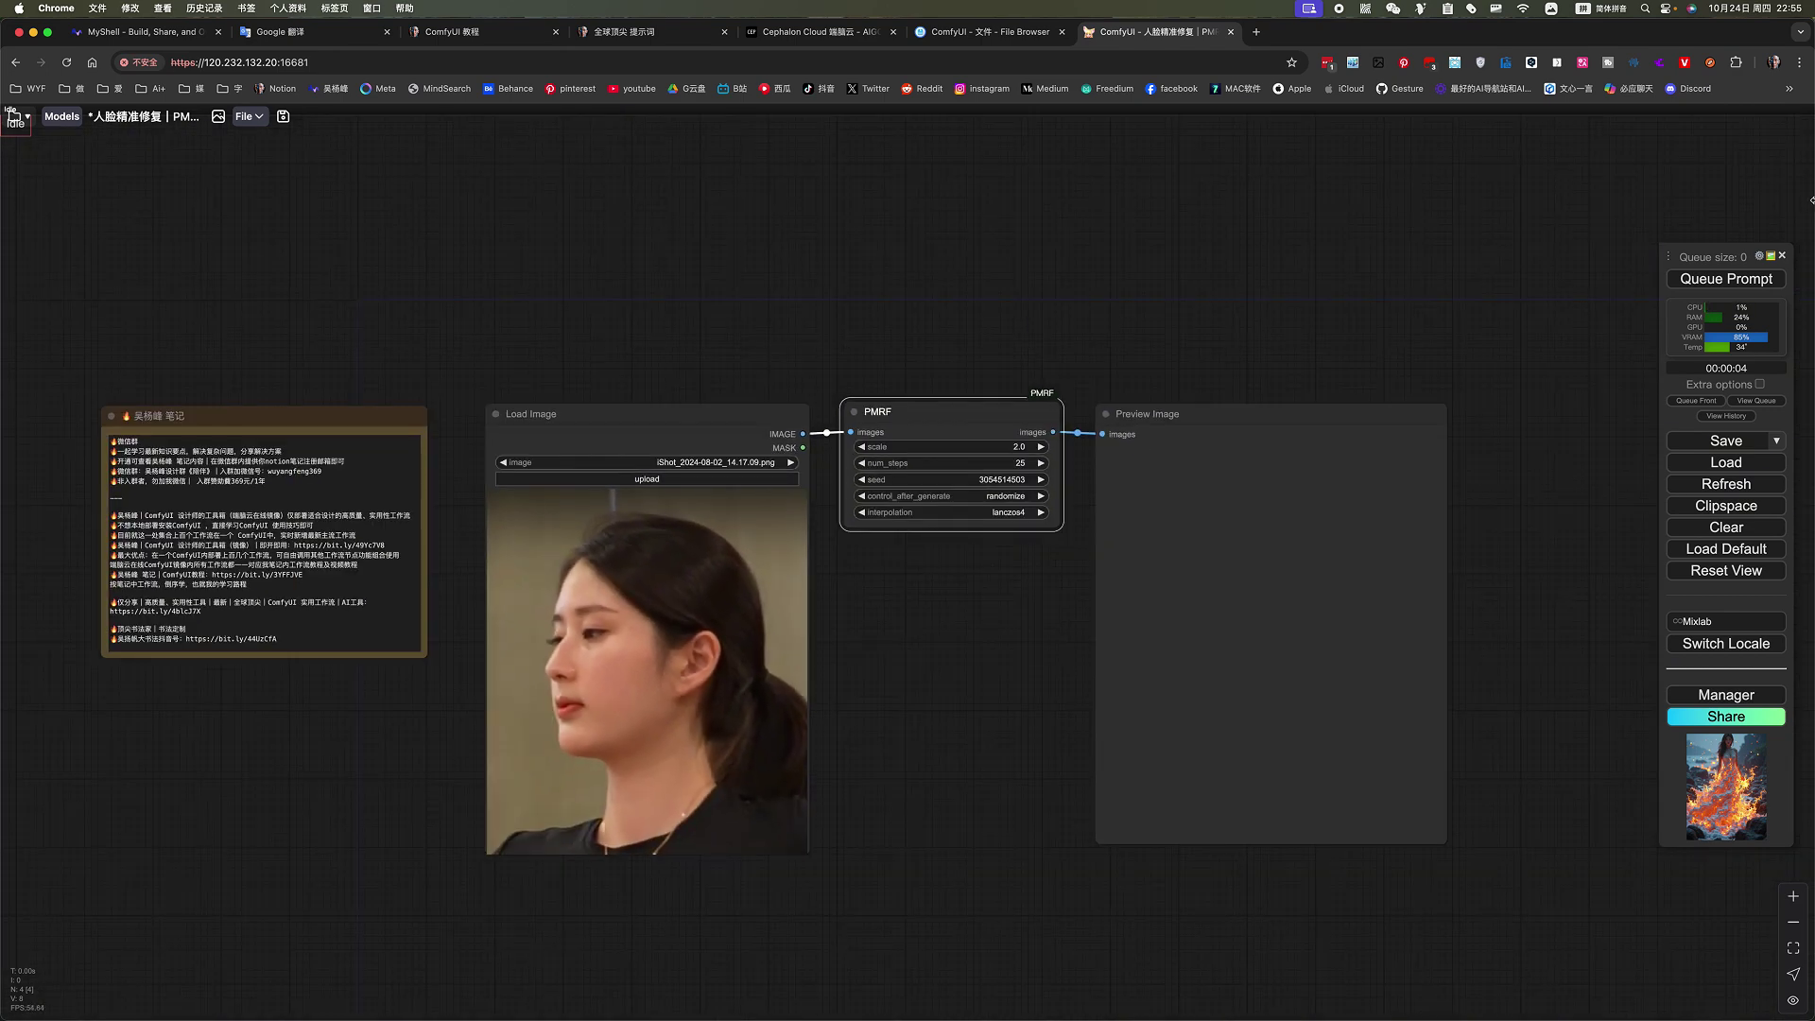
pyautogui.click(1722, 279)
pyautogui.click(1185, 350)
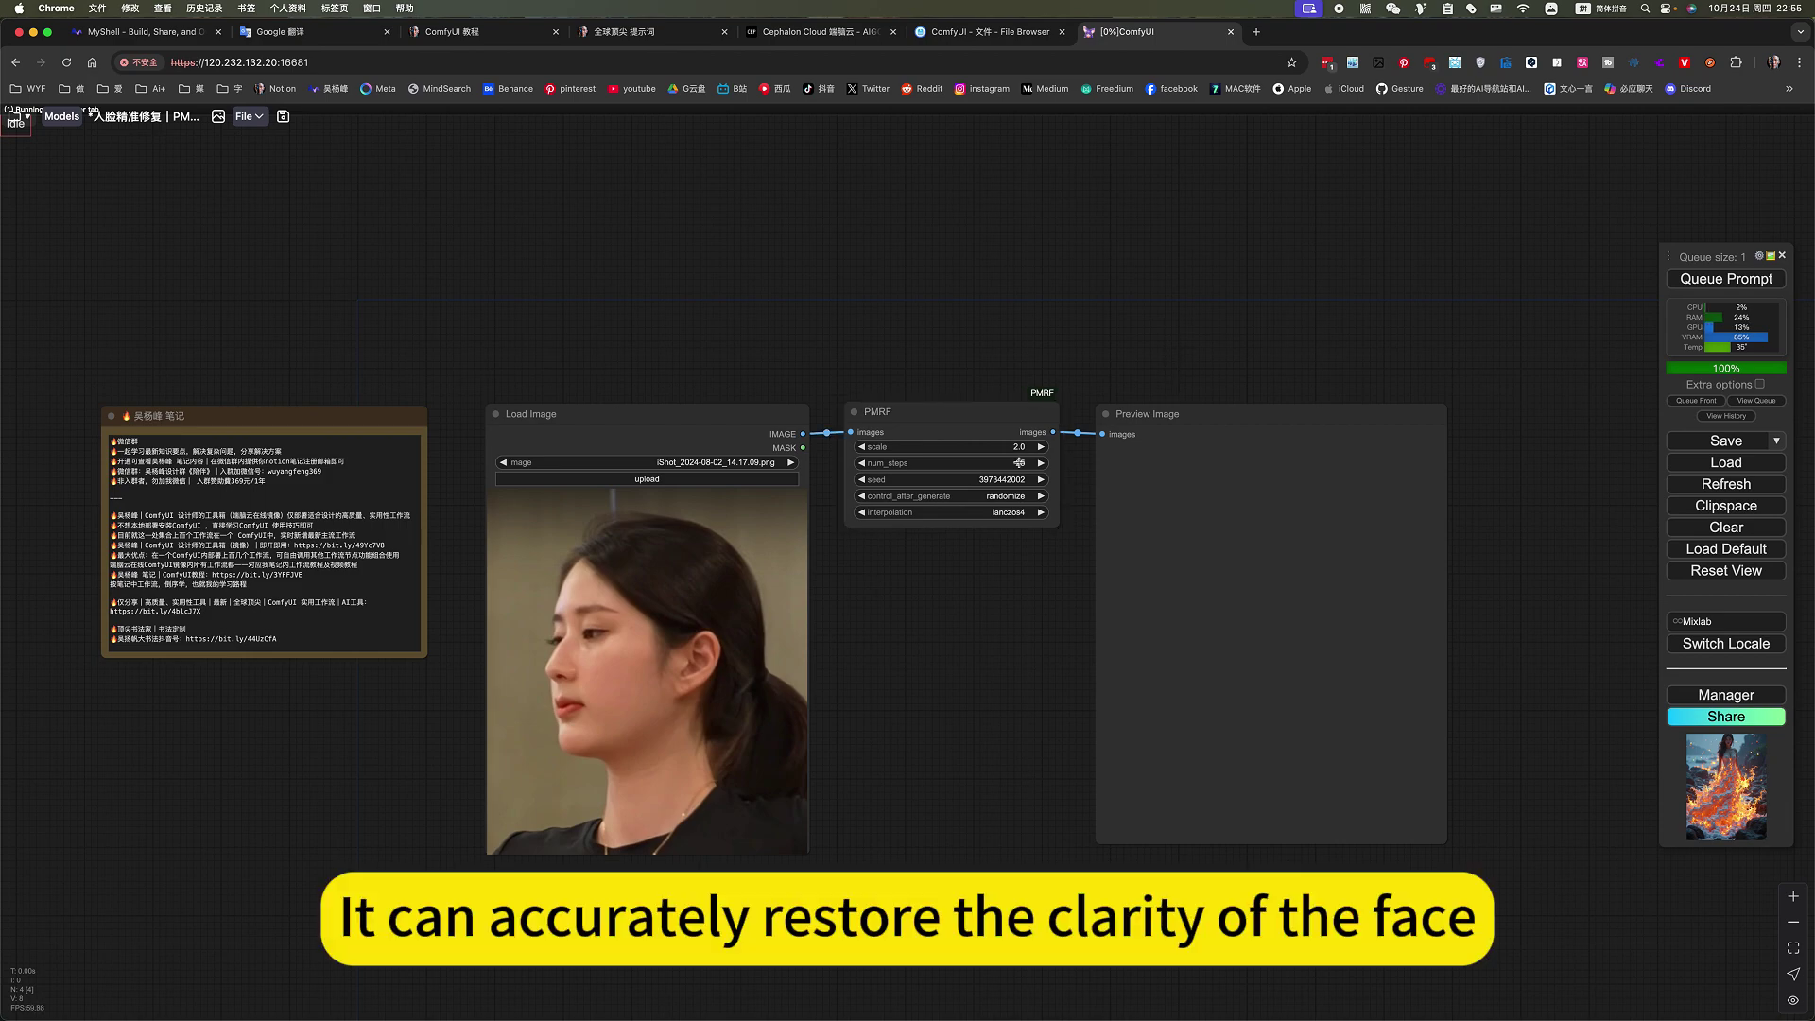
# Examine the eyes and face of the original portrait in the Load Image node up close
pyautogui.scroll(5, 971, 424)
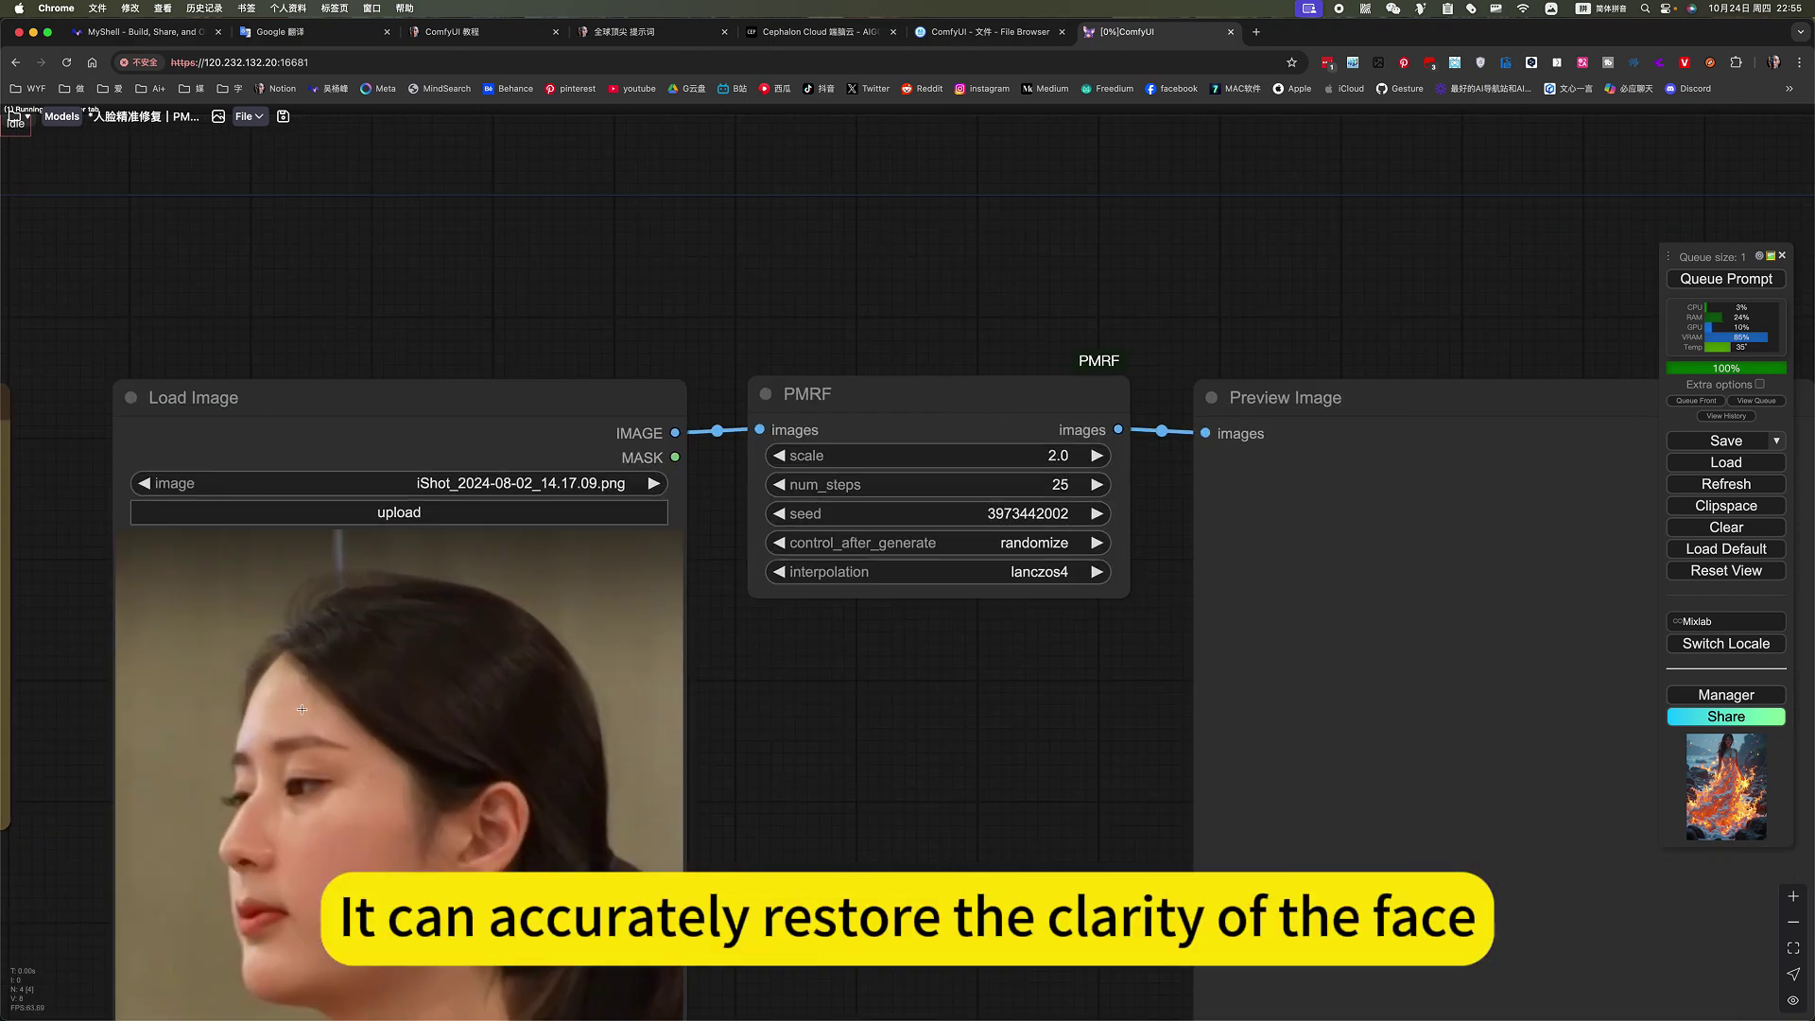
pyautogui.moveTo(894, 741); pyautogui.dragTo(1261, 578)
pyautogui.scroll(9, 628, 634)
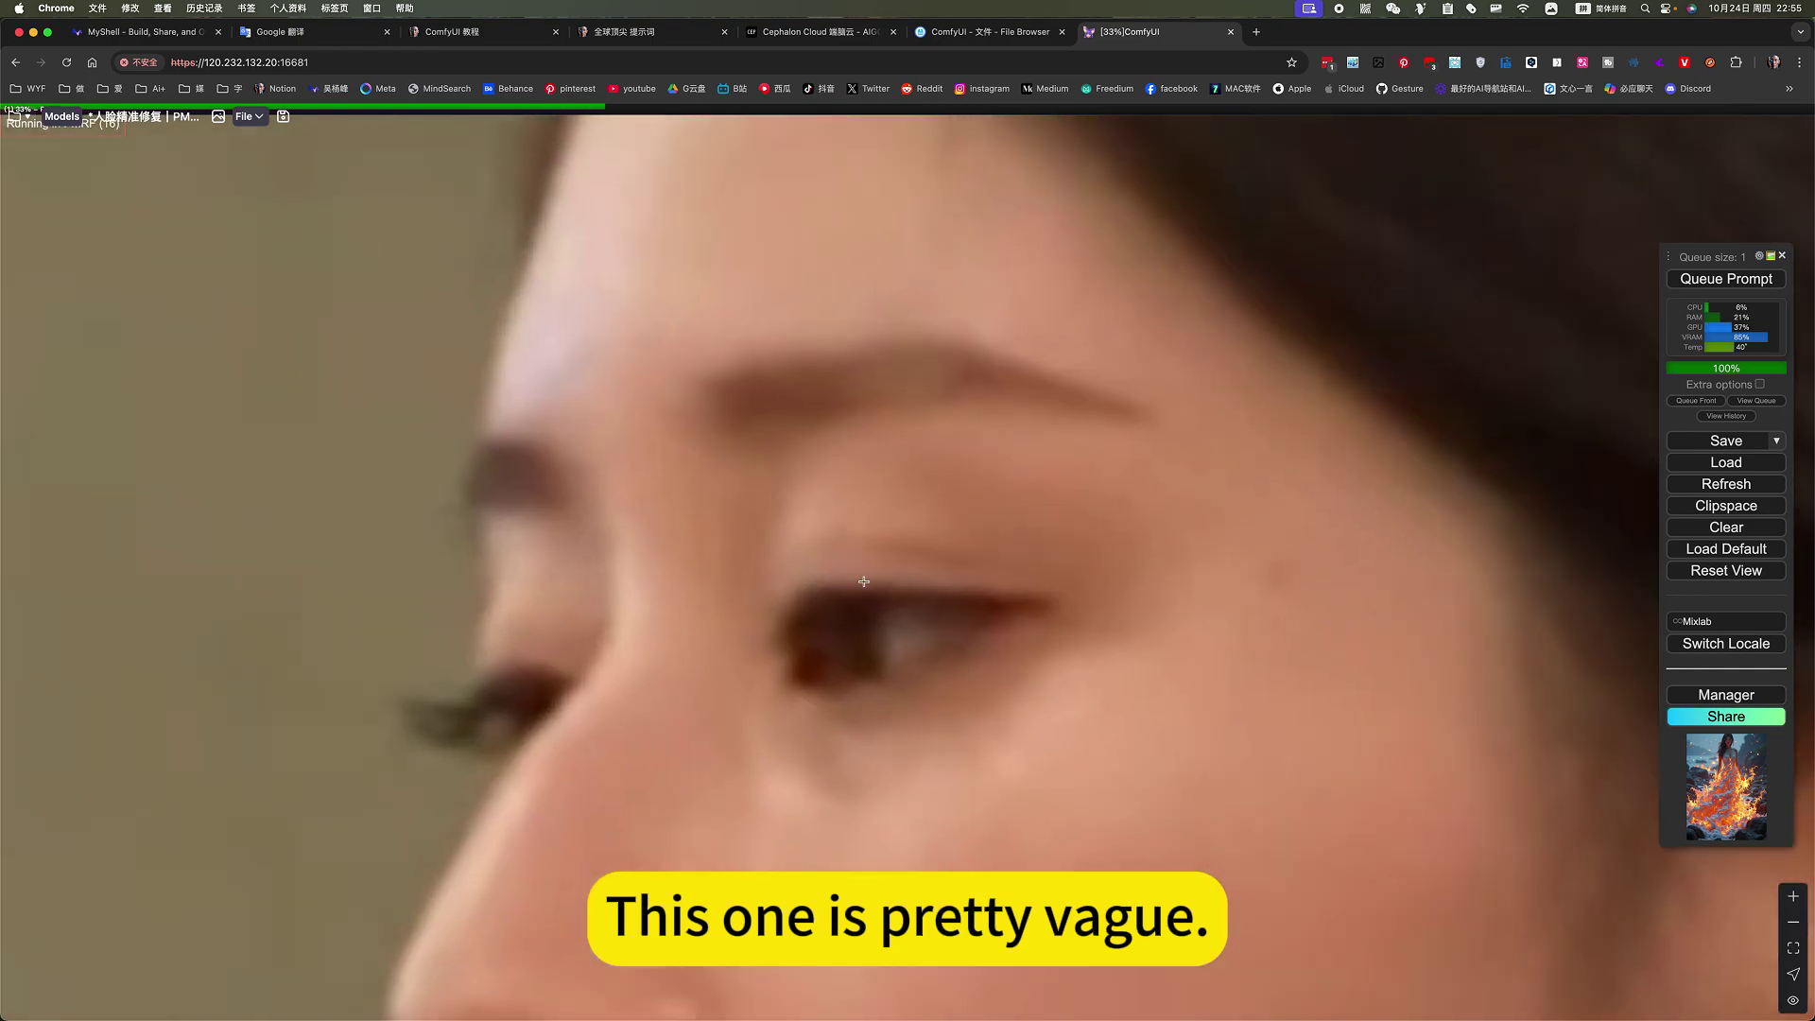
pyautogui.scroll(-5, 863, 581)
pyautogui.scroll(-5, 864, 581)
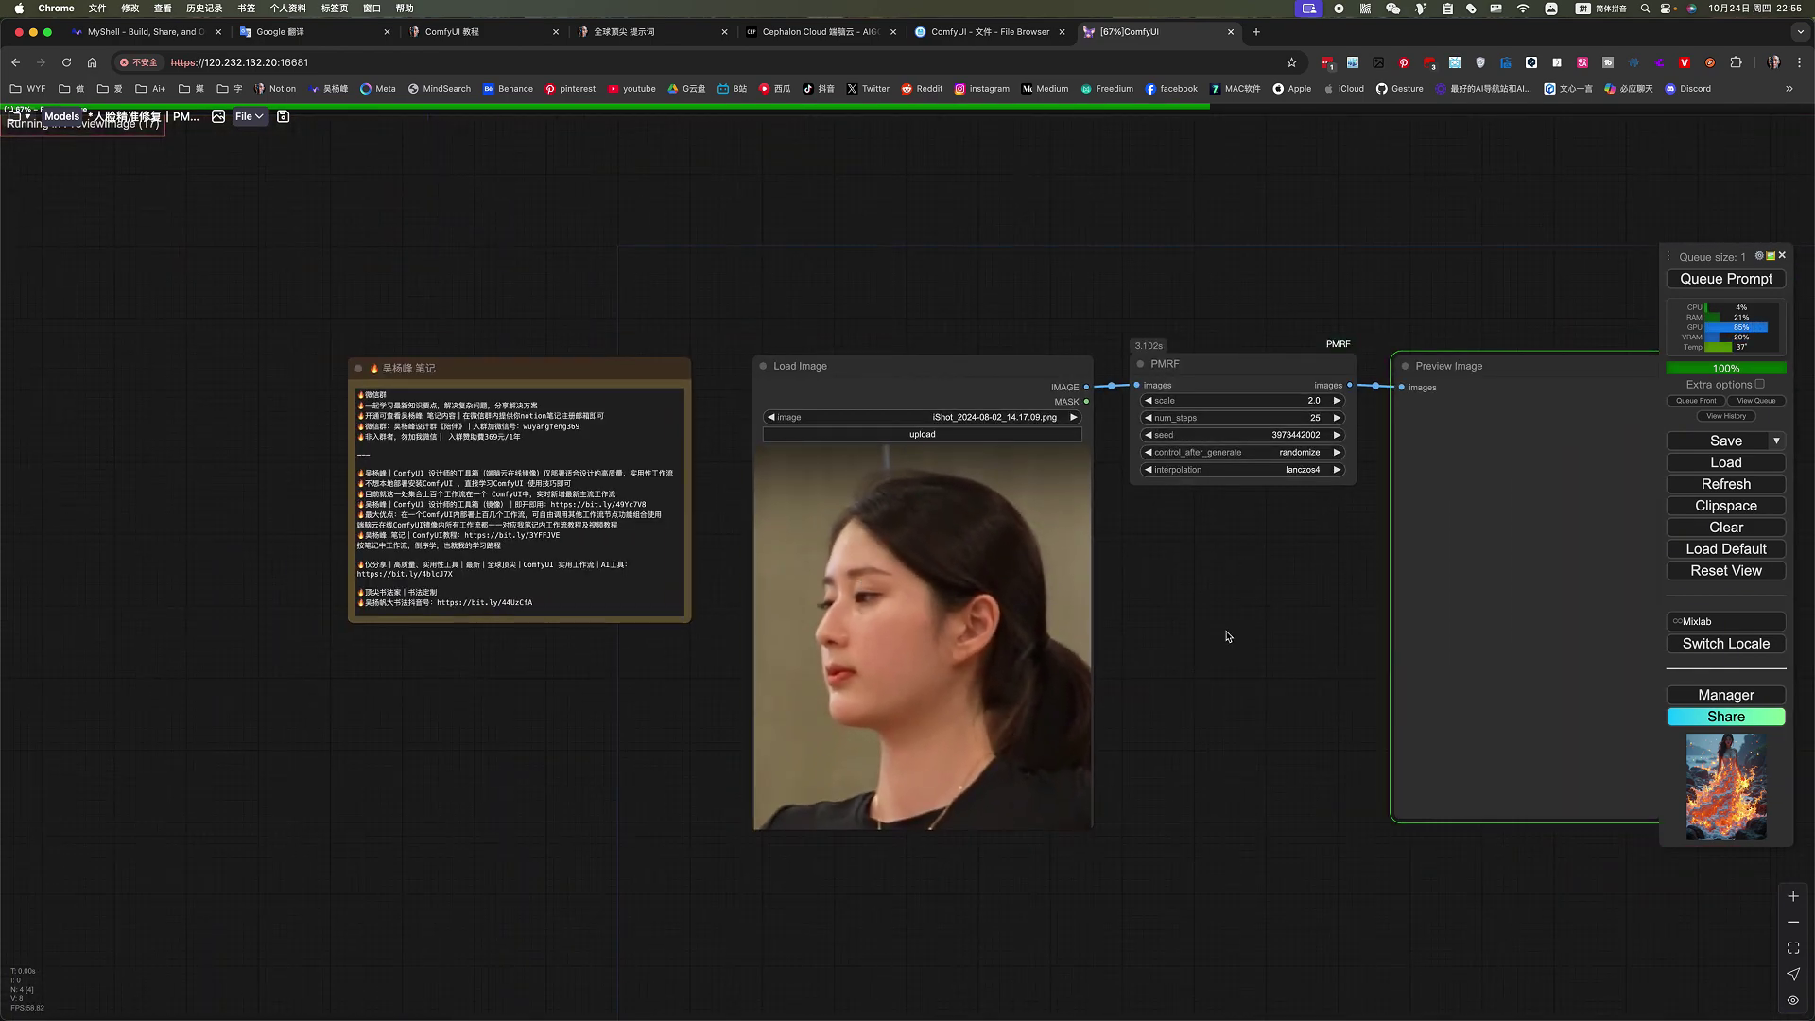
# Examine the restored face in the Preview Image node up close and compare it with the original portrait
pyautogui.moveTo(1240, 633); pyautogui.dragTo(745, 649)
pyautogui.scroll(2, 981, 594)
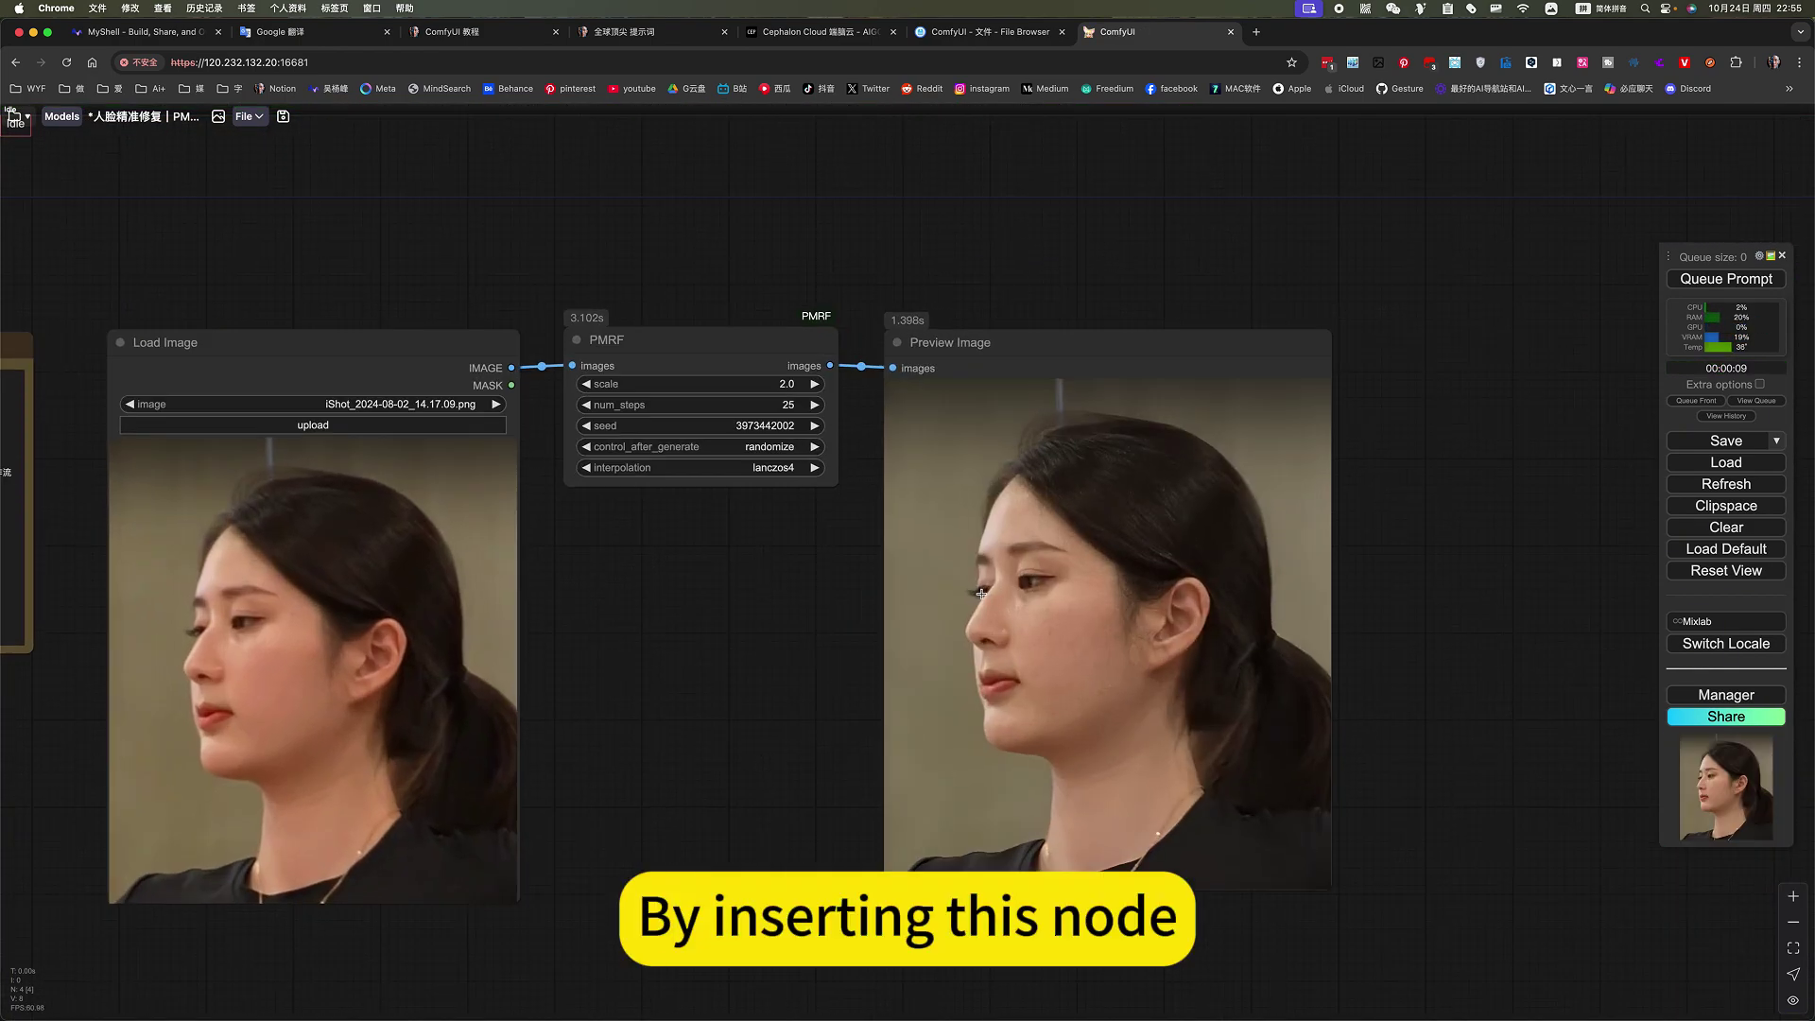
pyautogui.scroll(5, 981, 594)
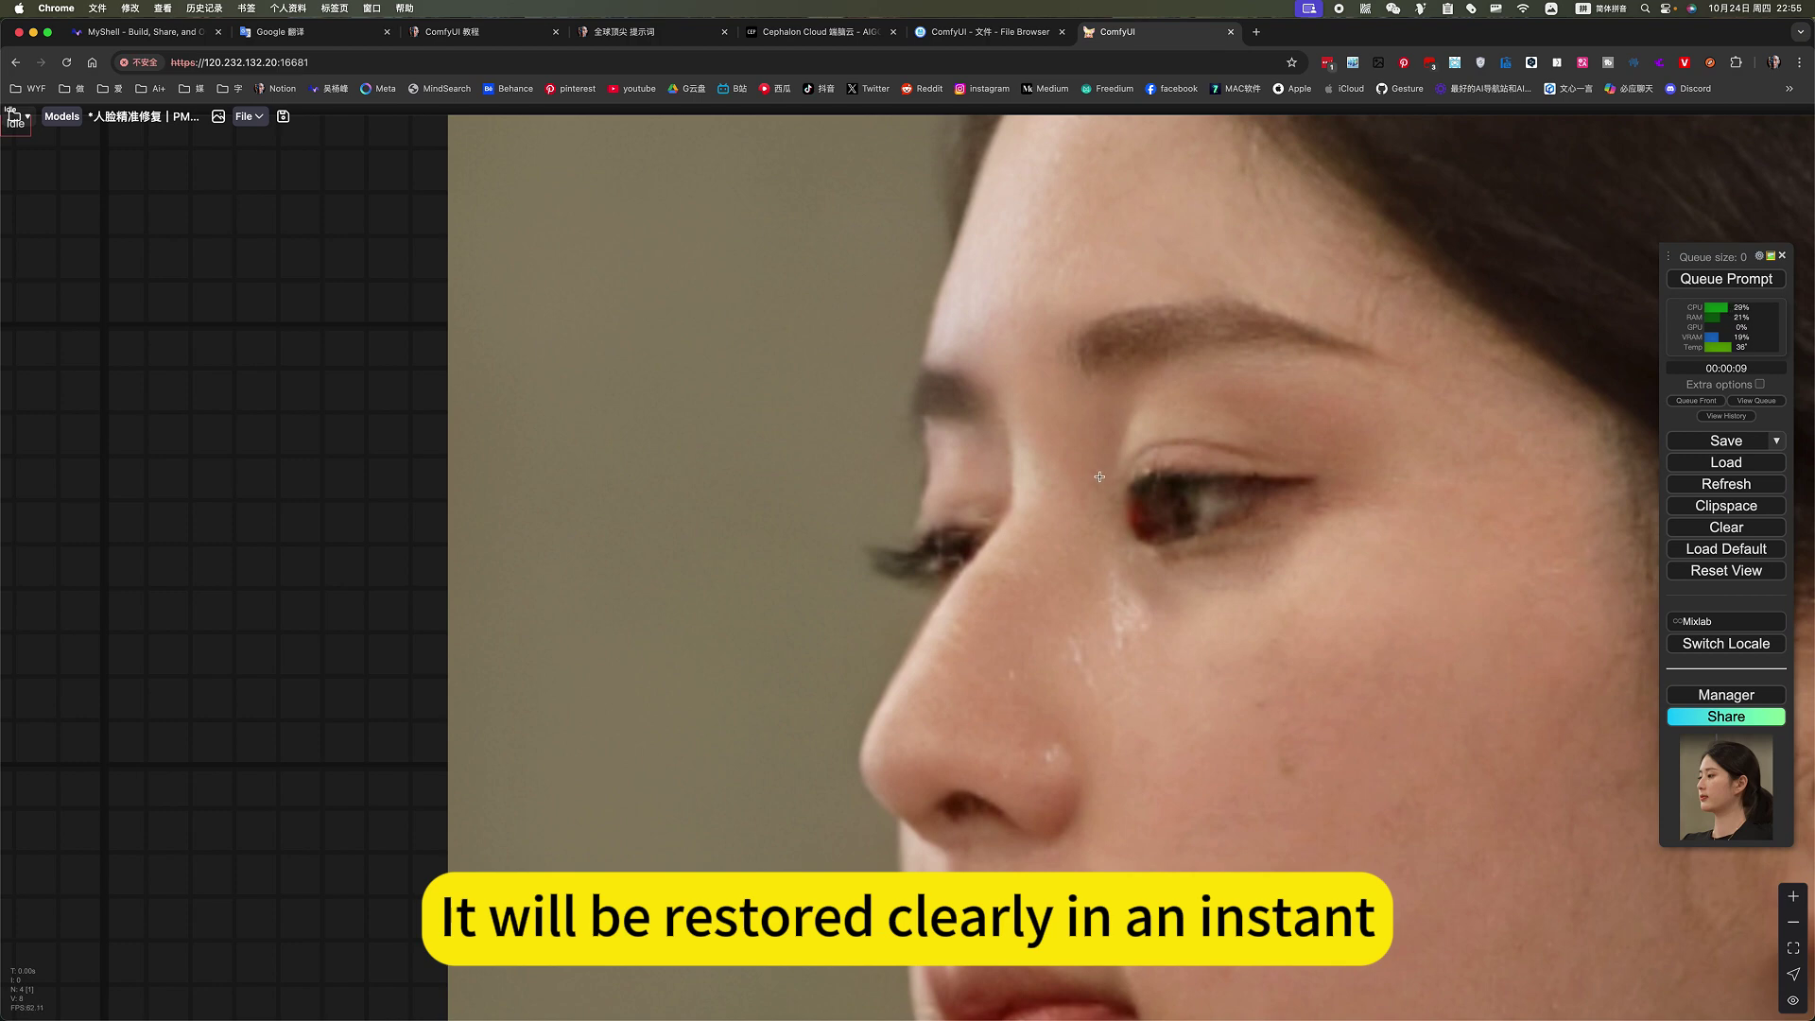
pyautogui.scroll(-10, 1100, 476)
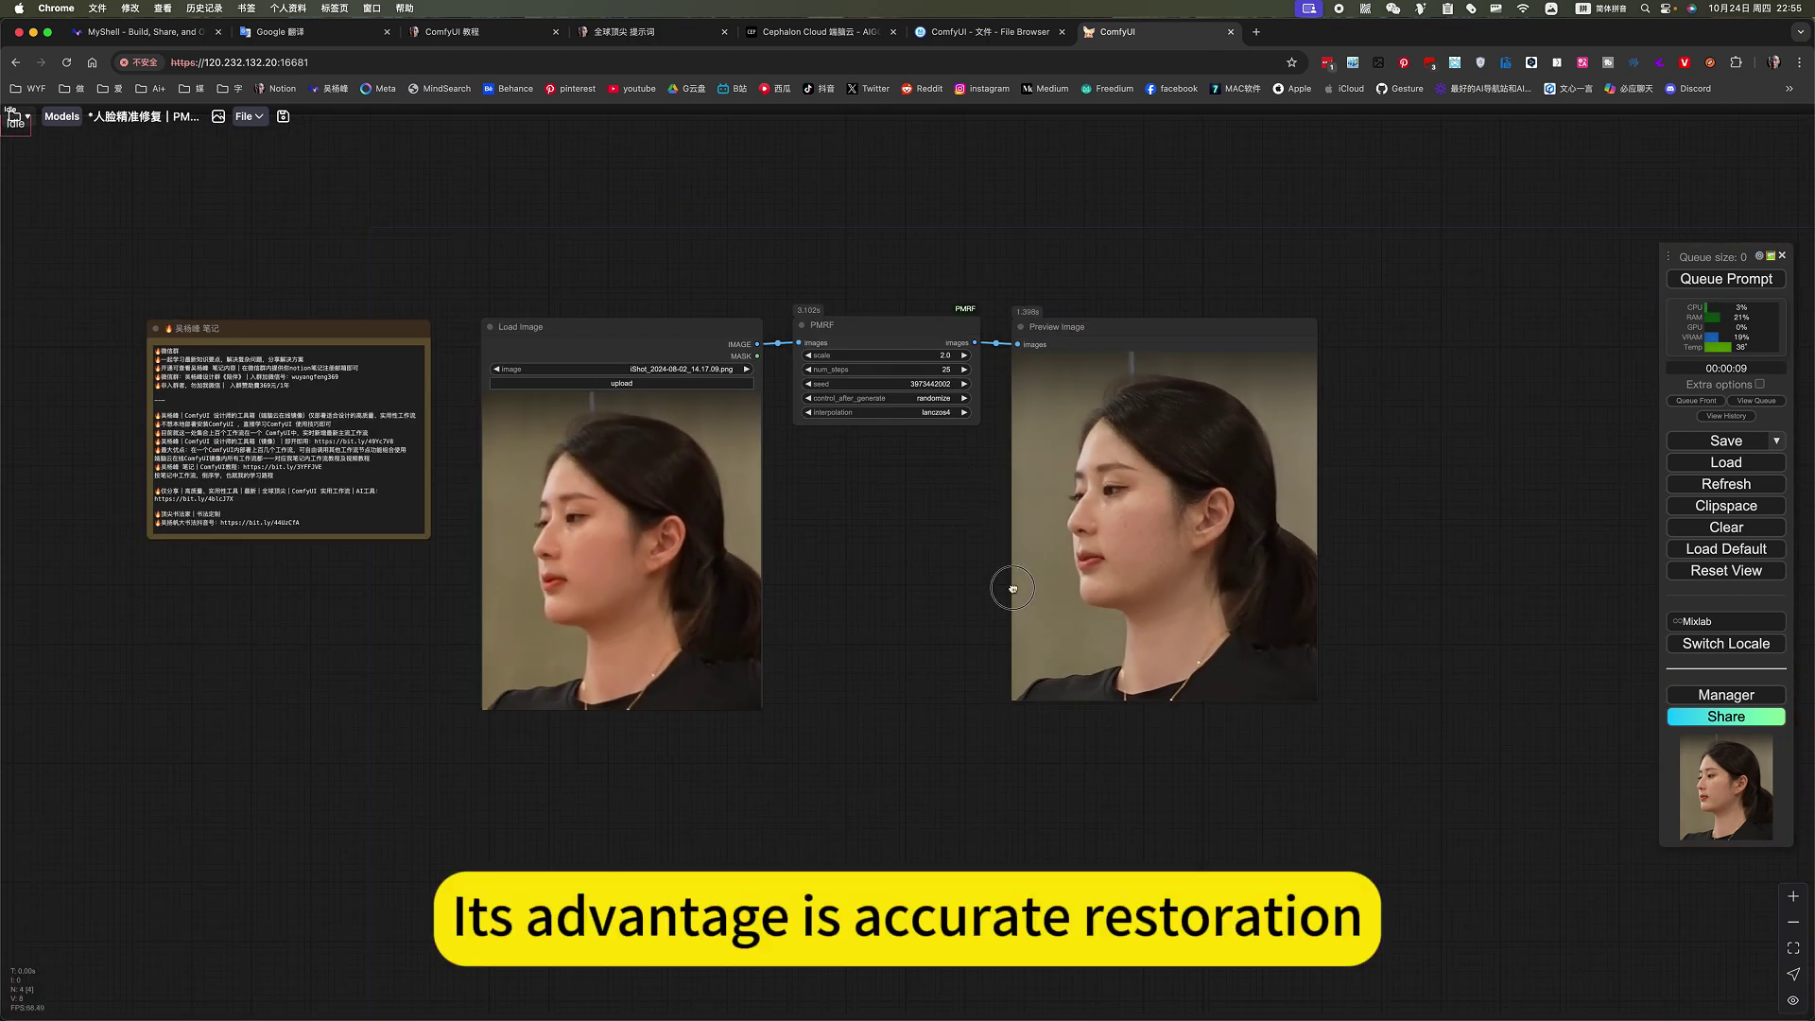
pyautogui.moveTo(1023, 603); pyautogui.dragTo(1091, 736)
pyautogui.scroll(5, 957, 473)
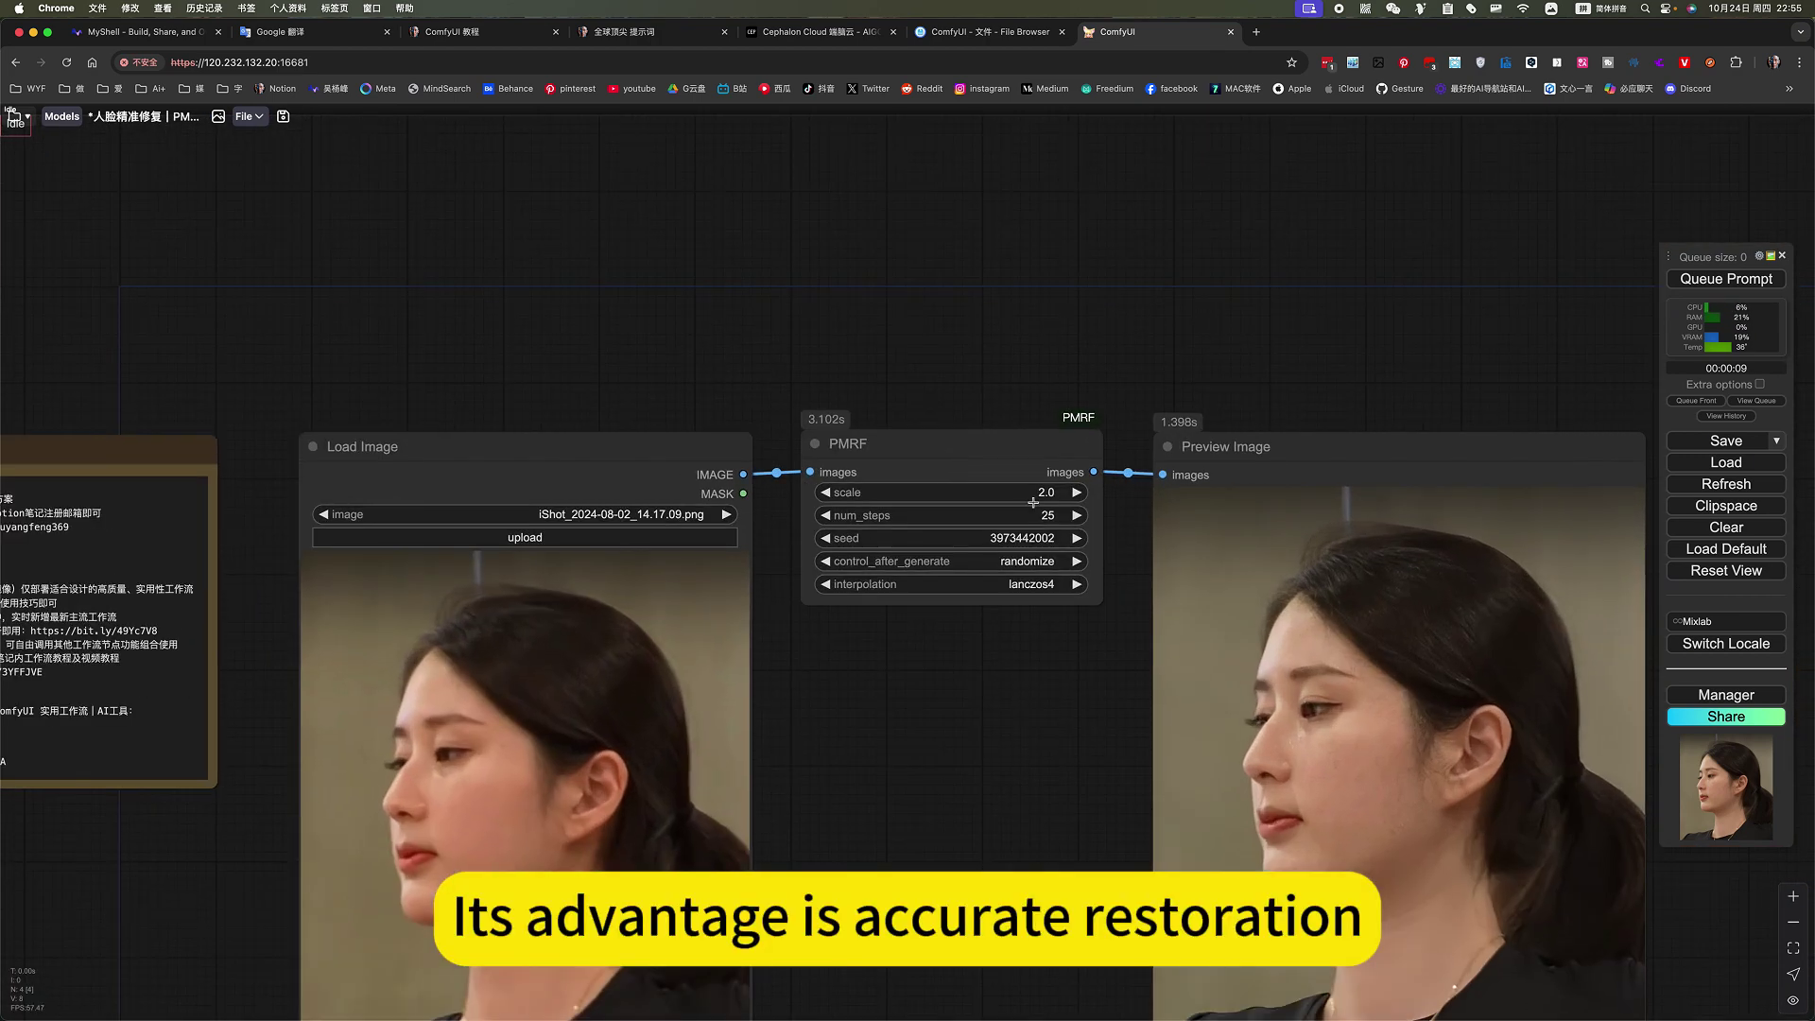
pyautogui.scroll(-5, 985, 697)
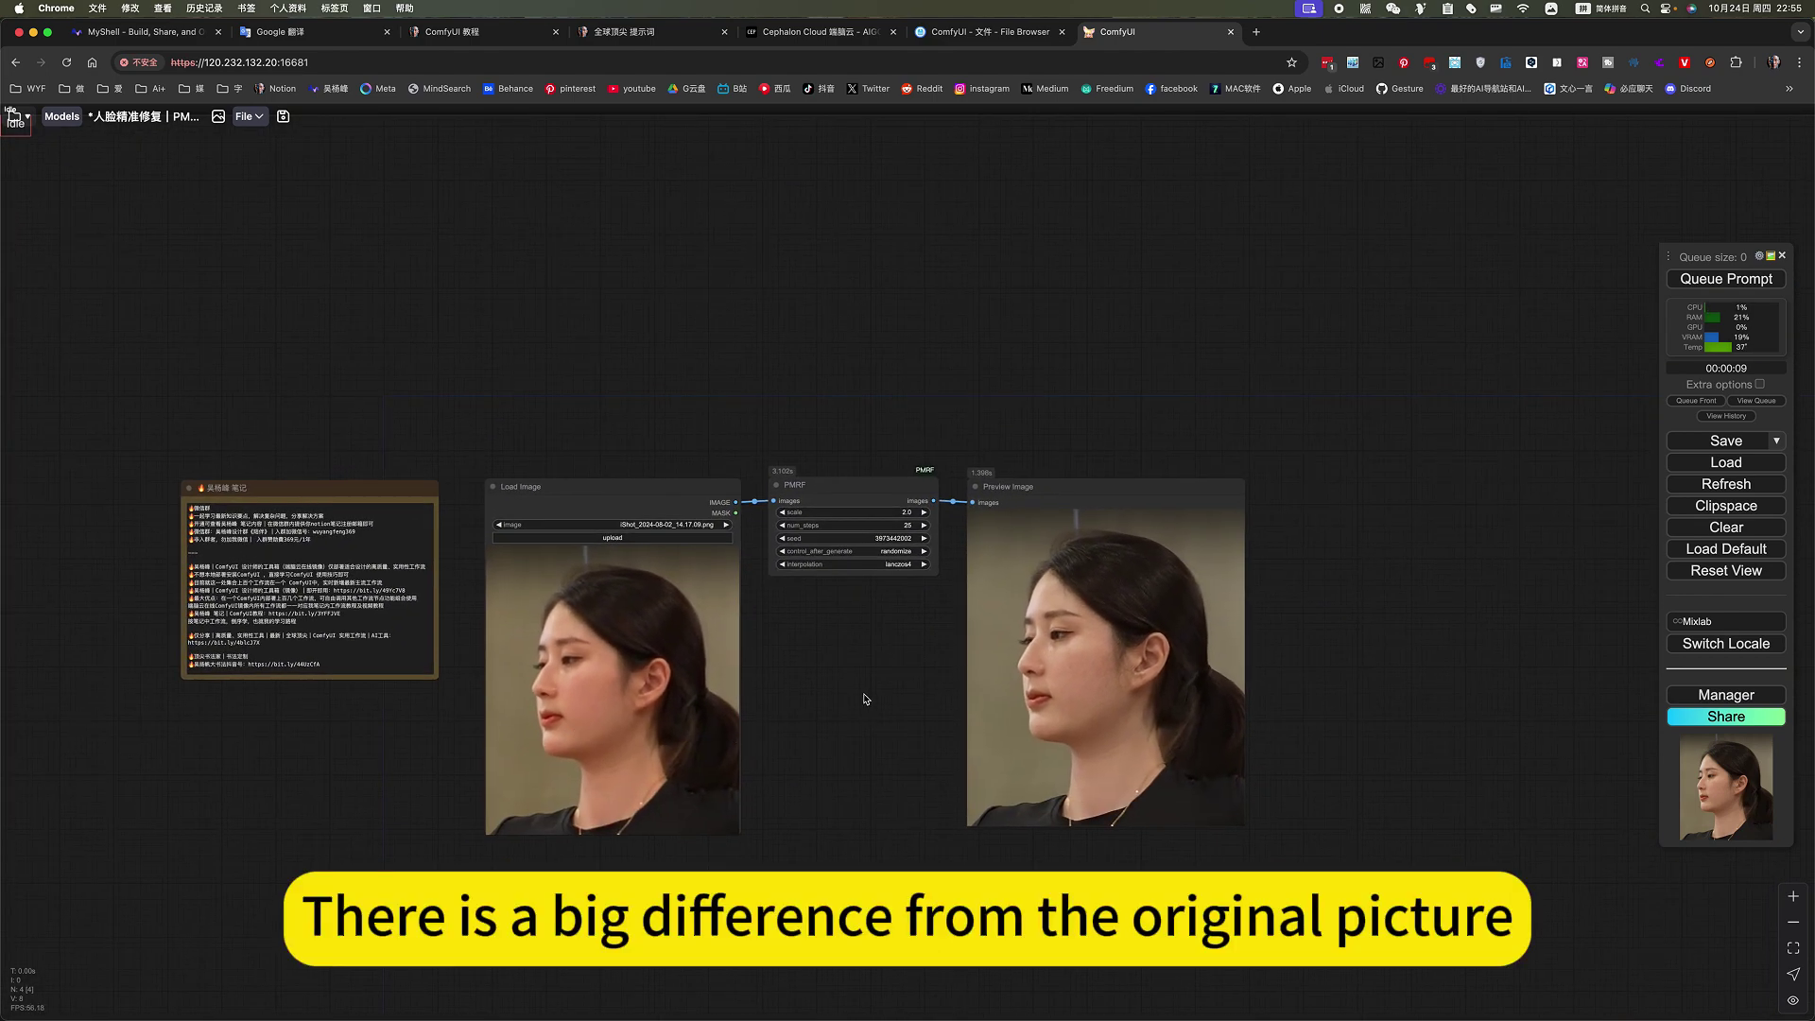
pyautogui.scroll(6, 853, 695)
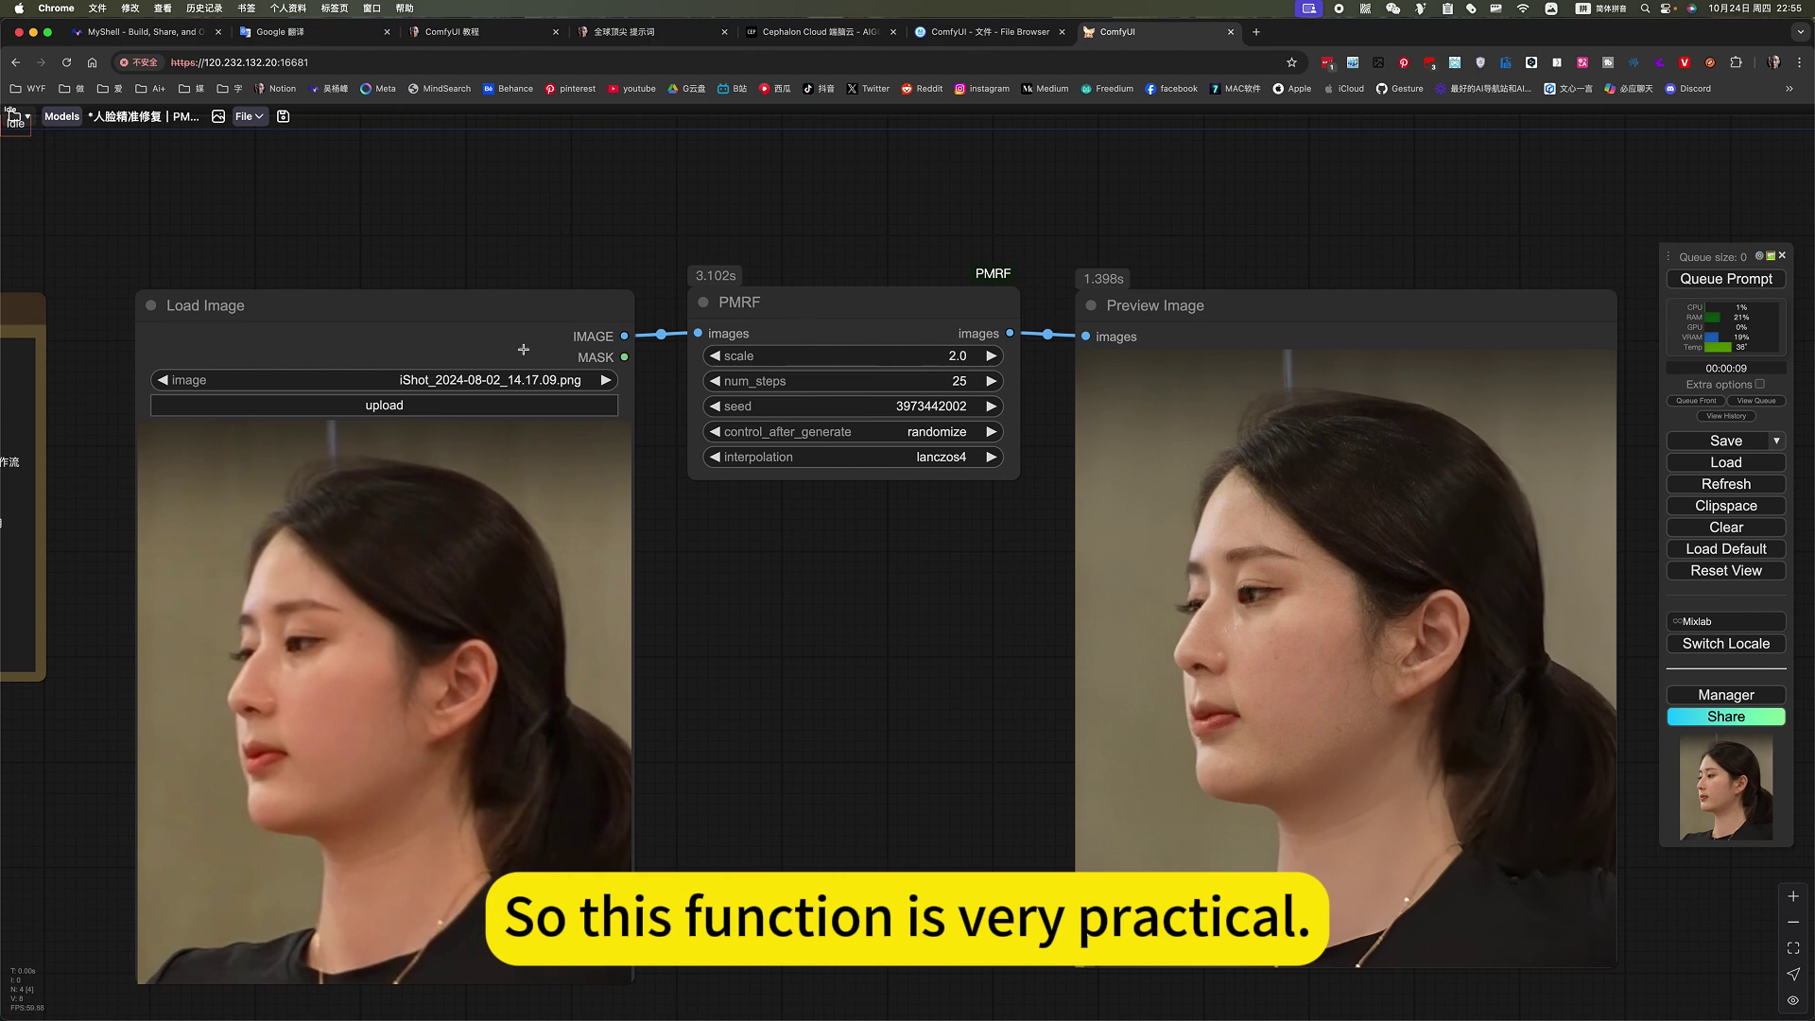
# Reopen the workspace's workflow list with the author's folder expanded and review the 图像类 workflows
pyautogui.click(17, 118)
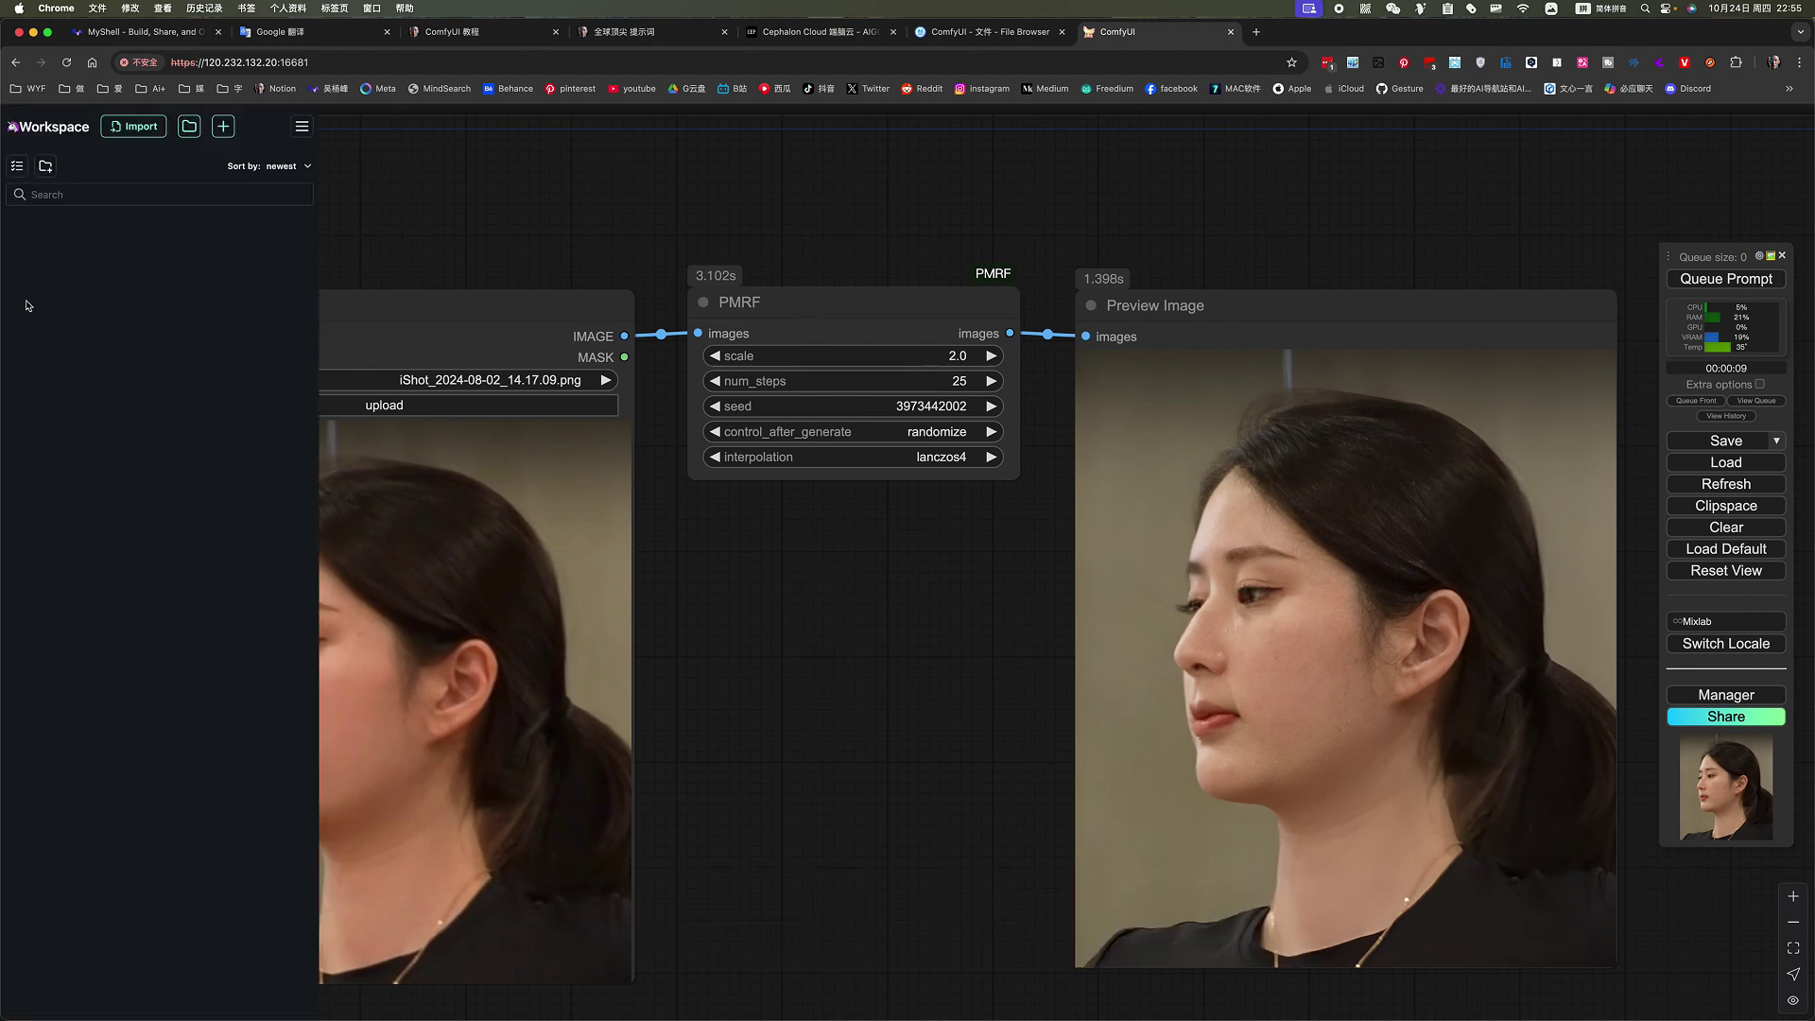
pyautogui.click(11, 225)
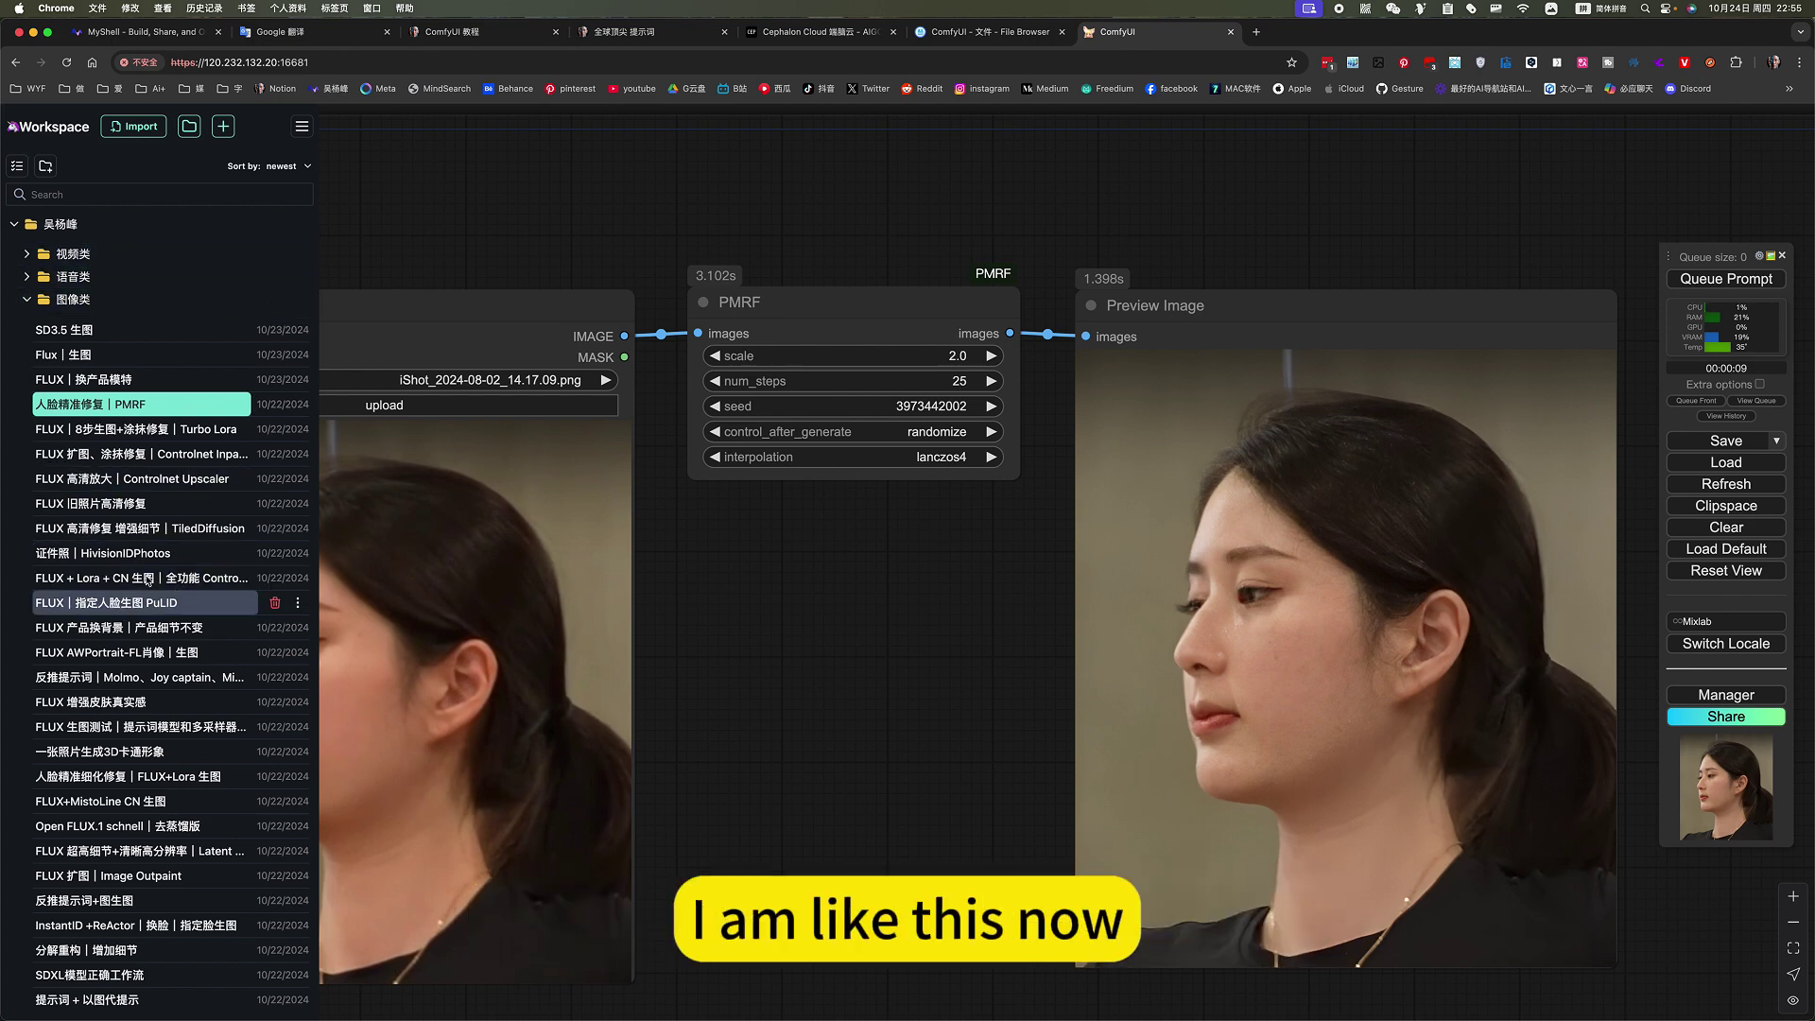
pyautogui.scroll(-3, 93, 548)
pyautogui.scroll(3, 92, 548)
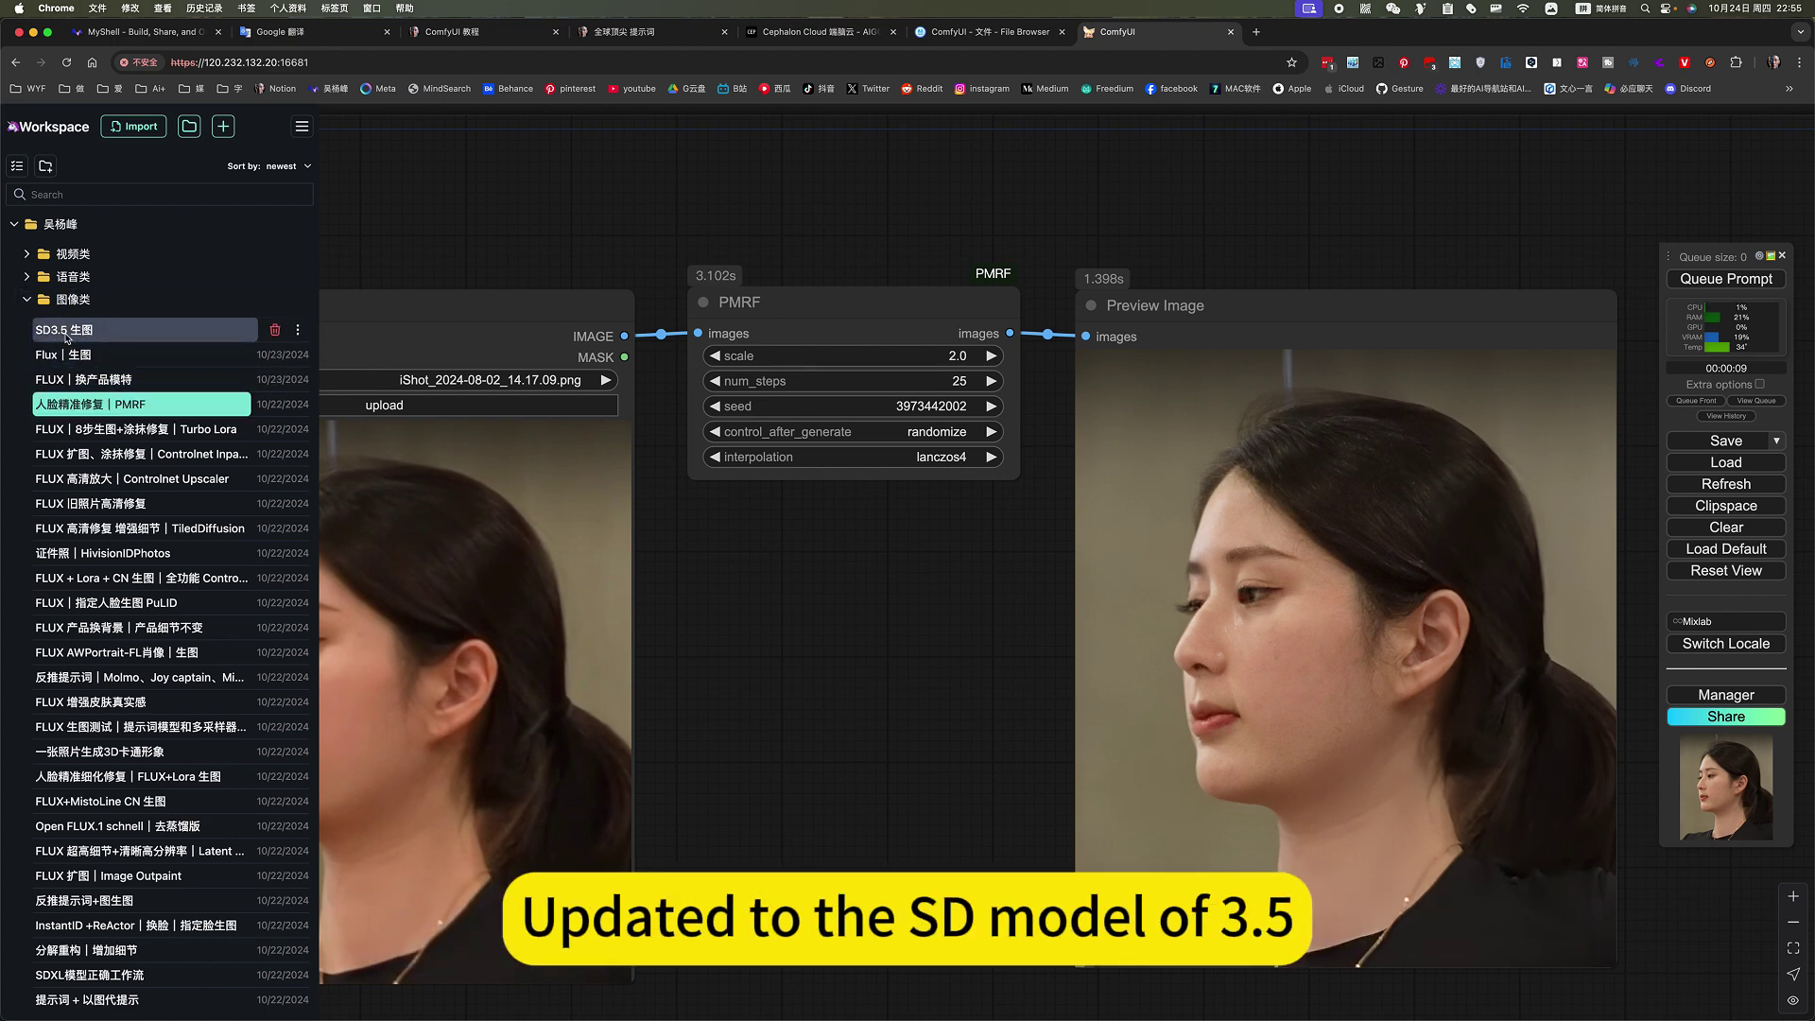
# Collapse 图像类, expand 语音类 and 视频类 to review their workflows, and return to the complete PMRF graph
pyautogui.click(28, 300)
pyautogui.click(28, 276)
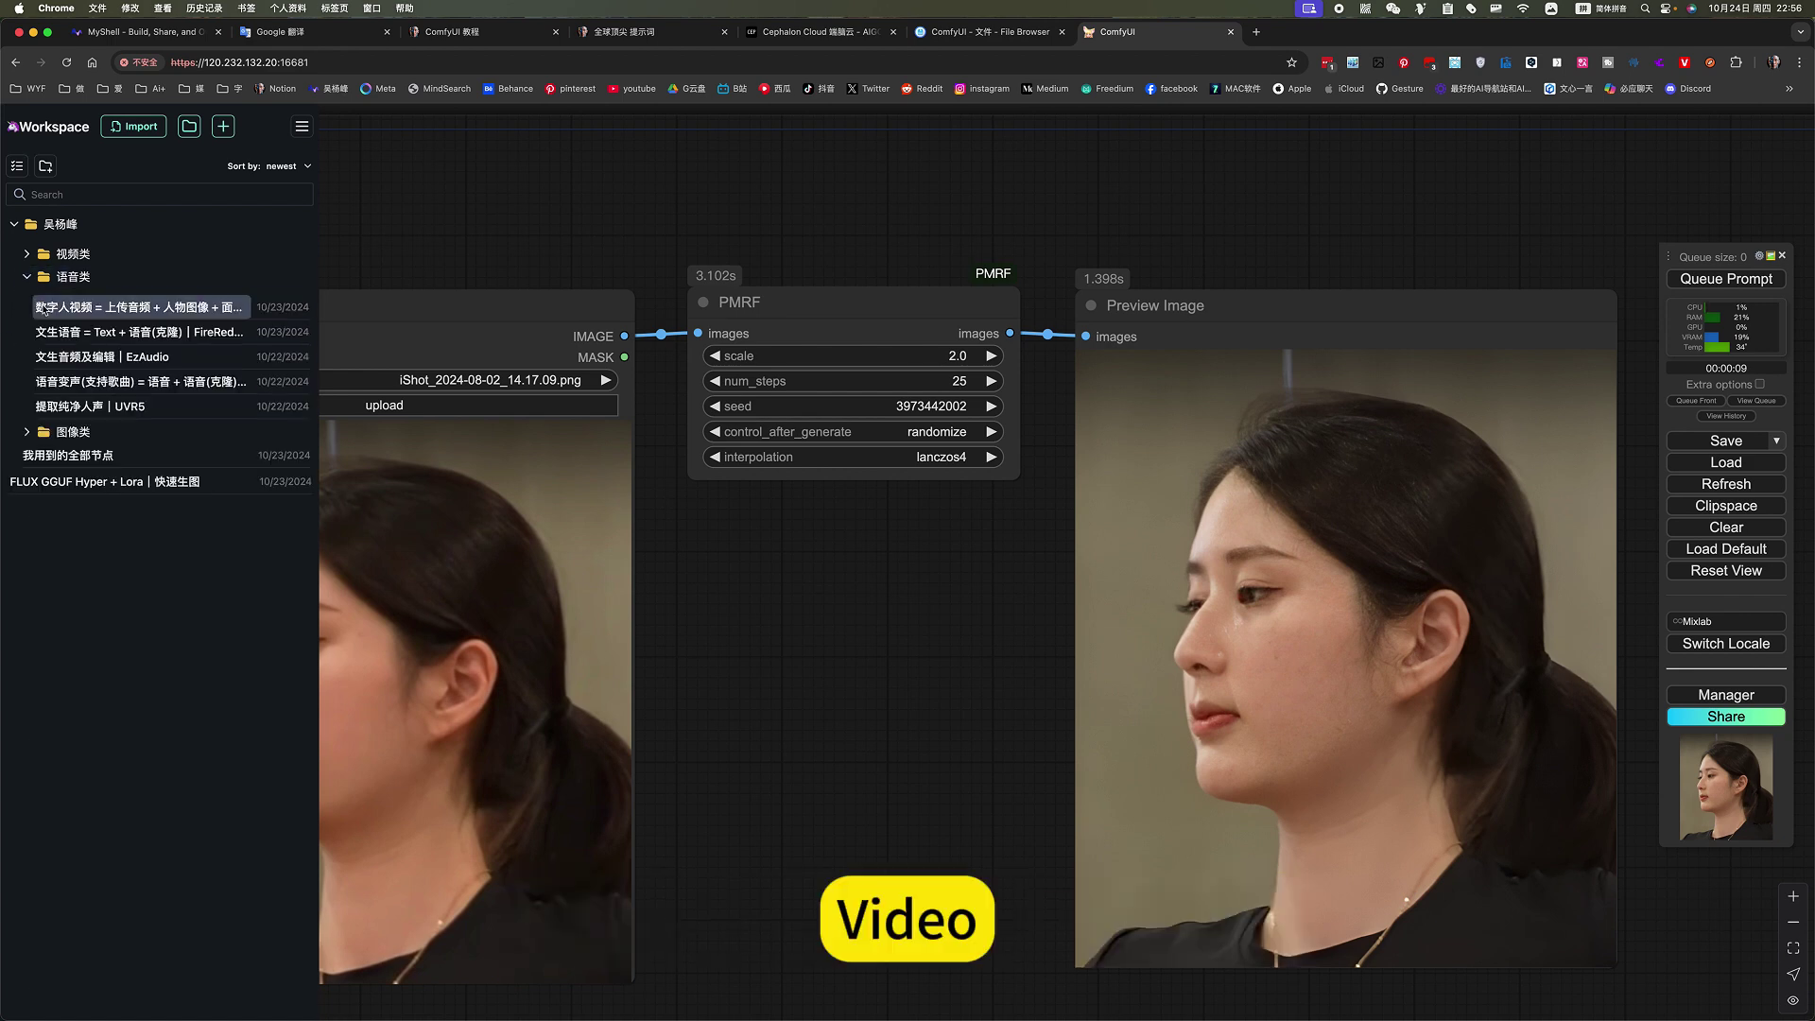
pyautogui.click(63, 254)
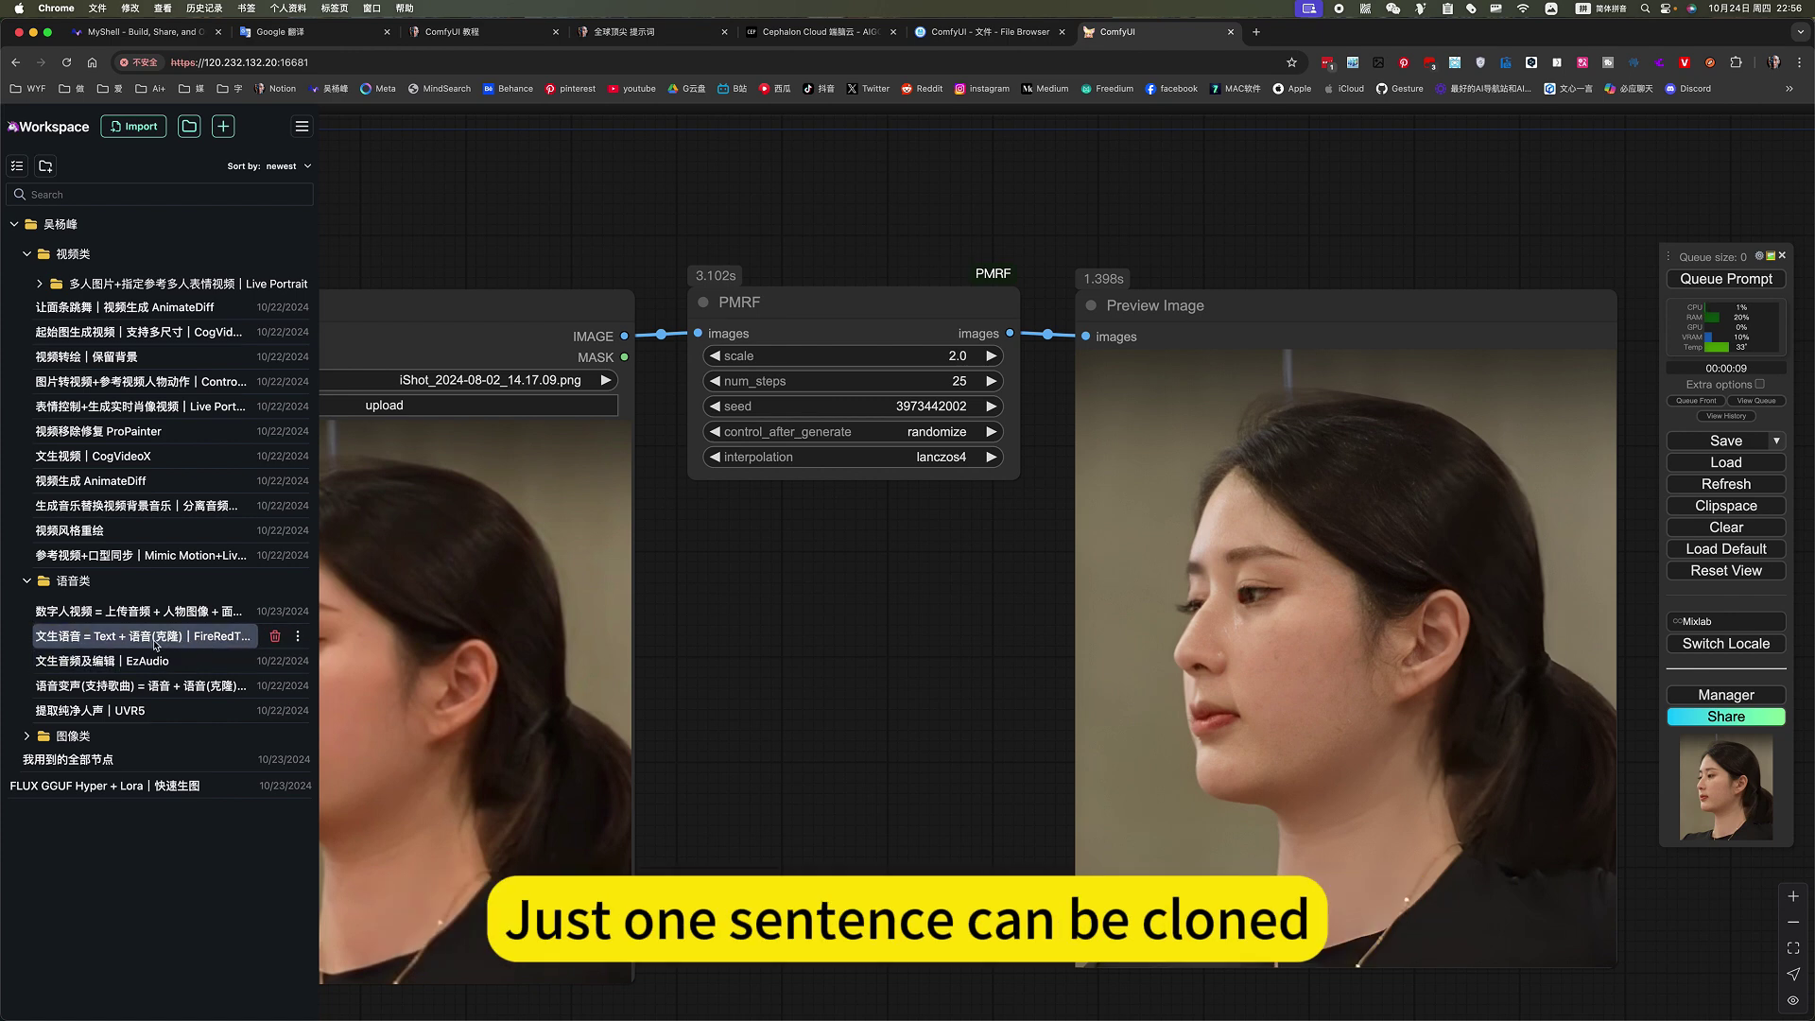
pyautogui.click(770, 653)
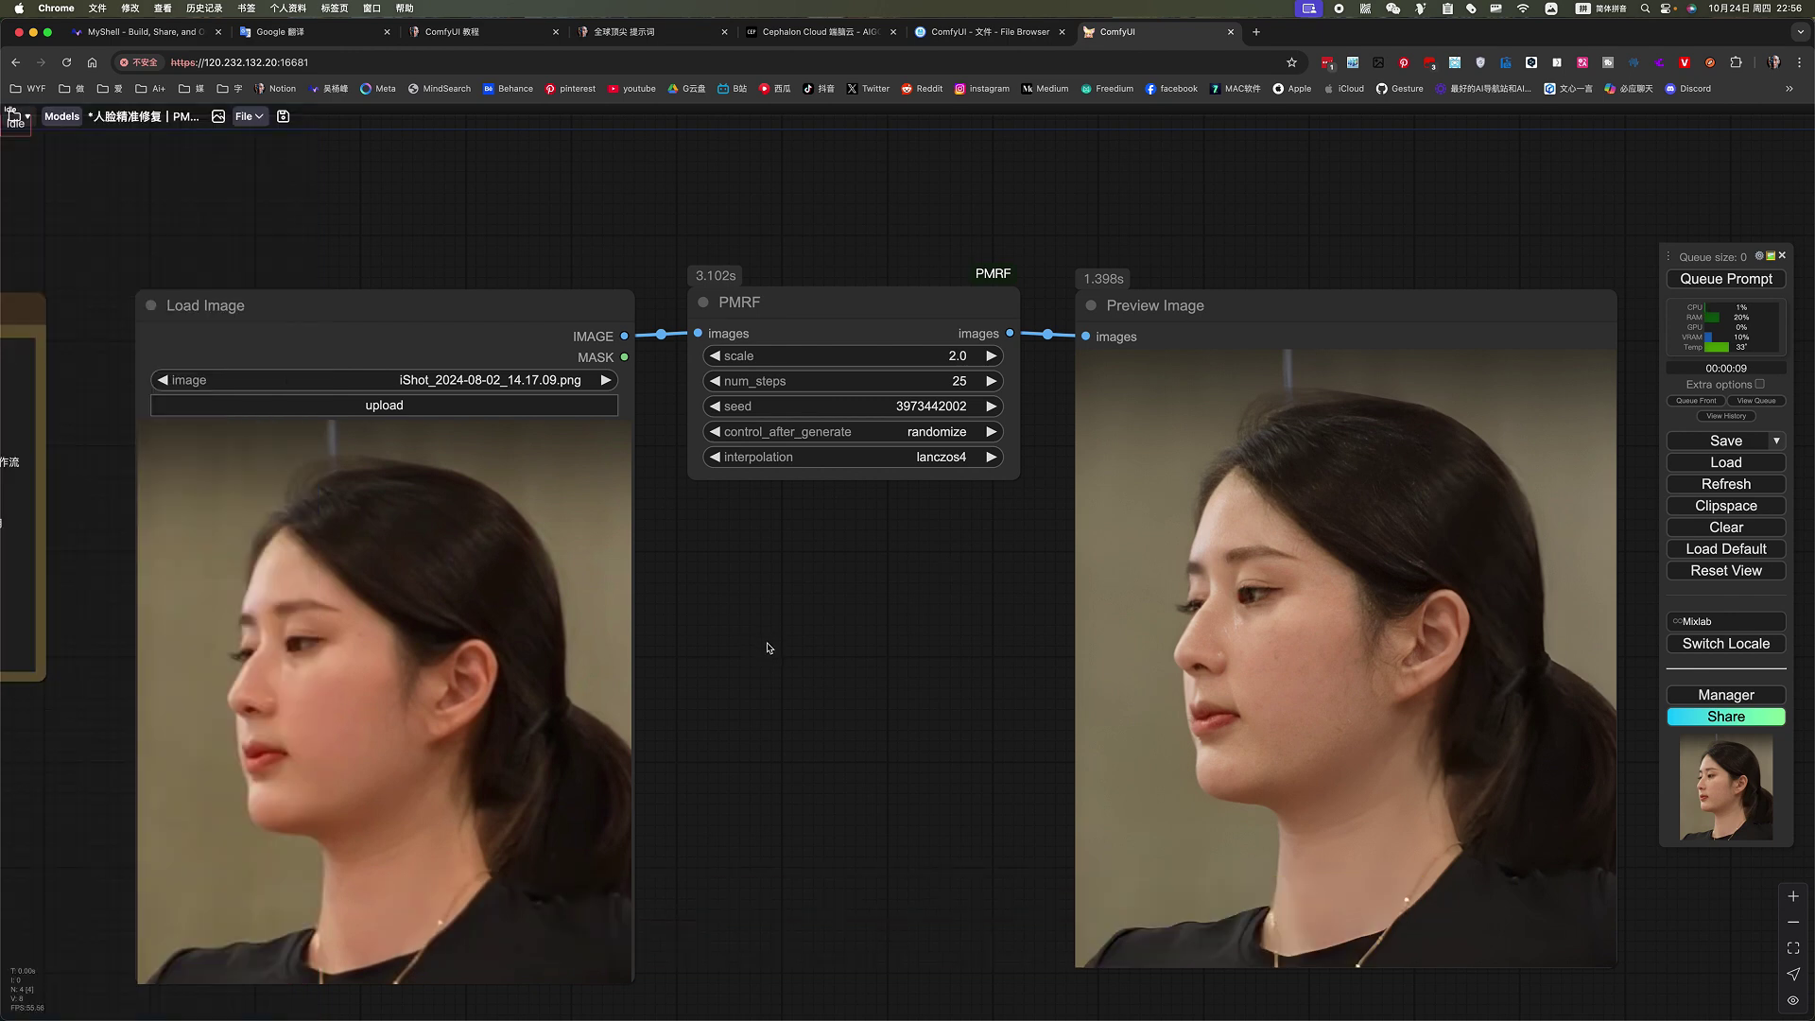
pyautogui.scroll(-5, 770, 650)
pyautogui.moveTo(768, 653); pyautogui.dragTo(864, 631)
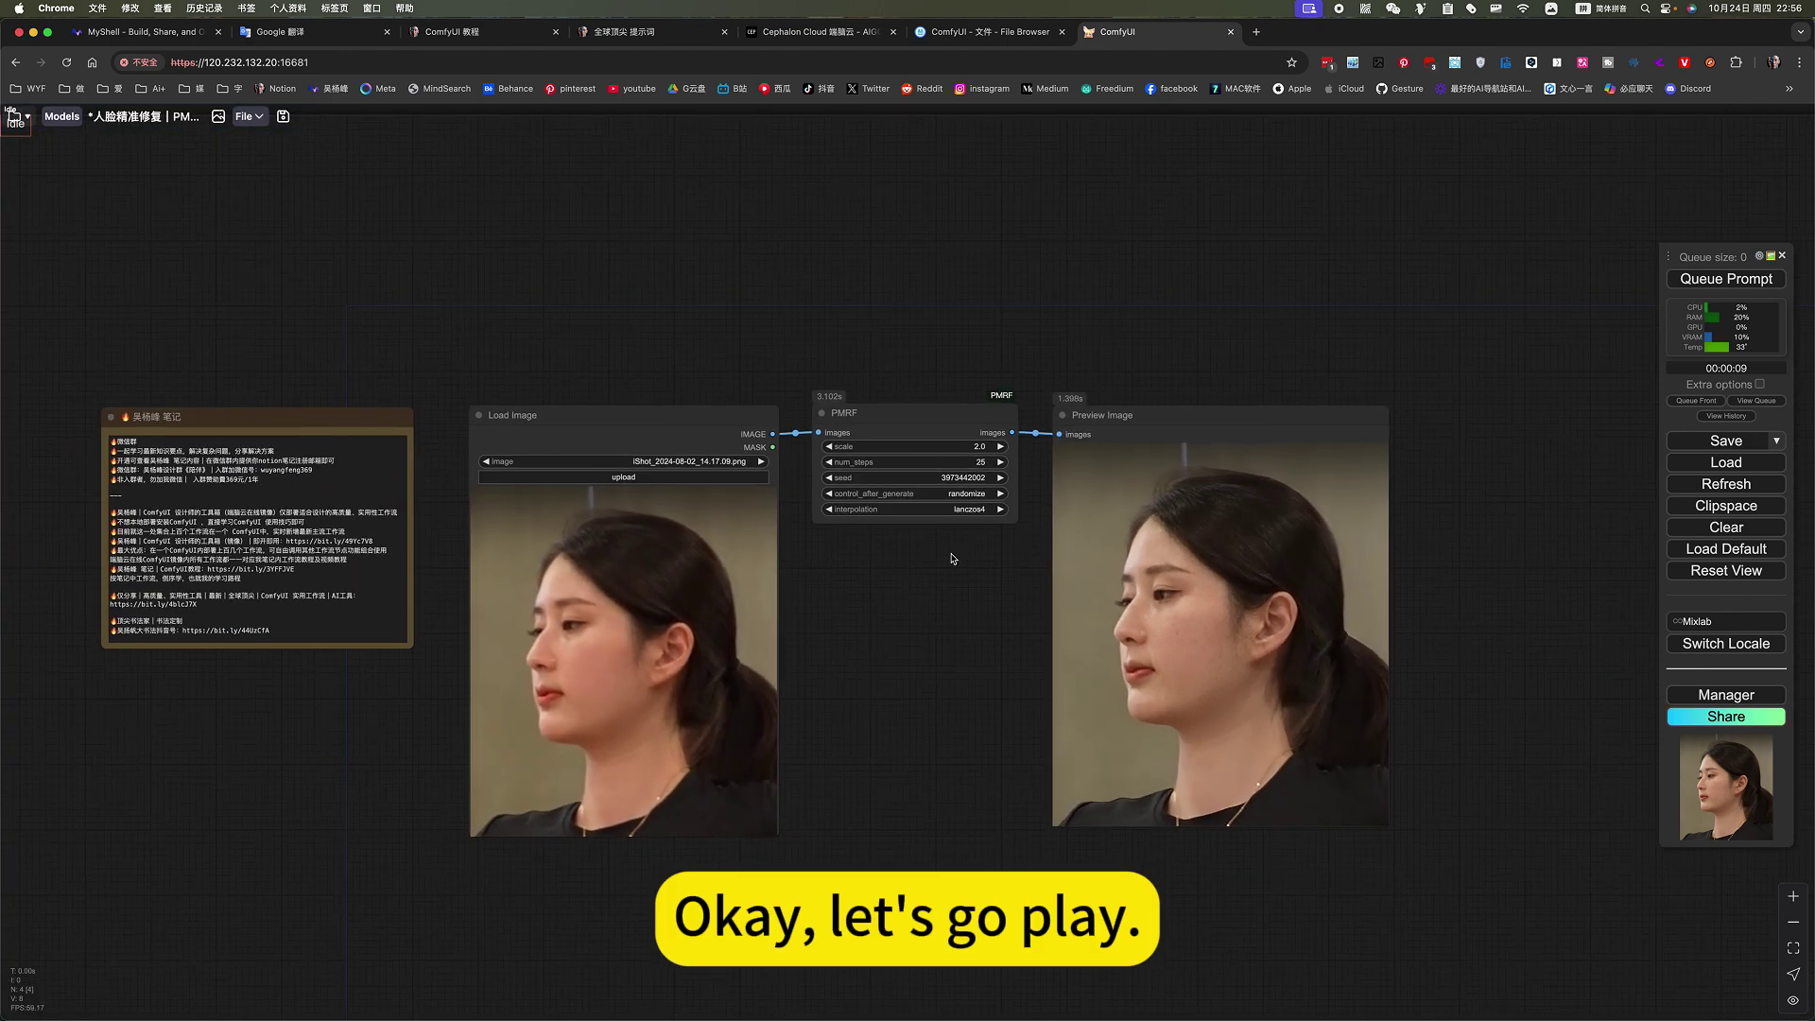